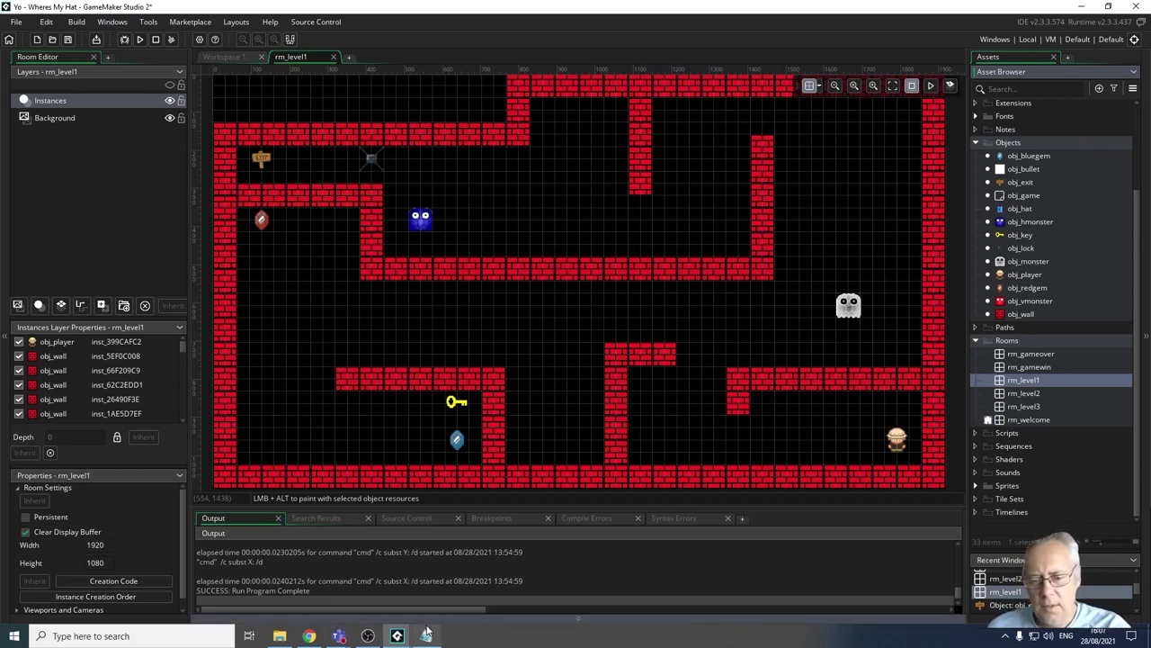
- Open the Notepad note and highlight the web addresses for making backing tracks and sound effects
mouse_move(428, 637)
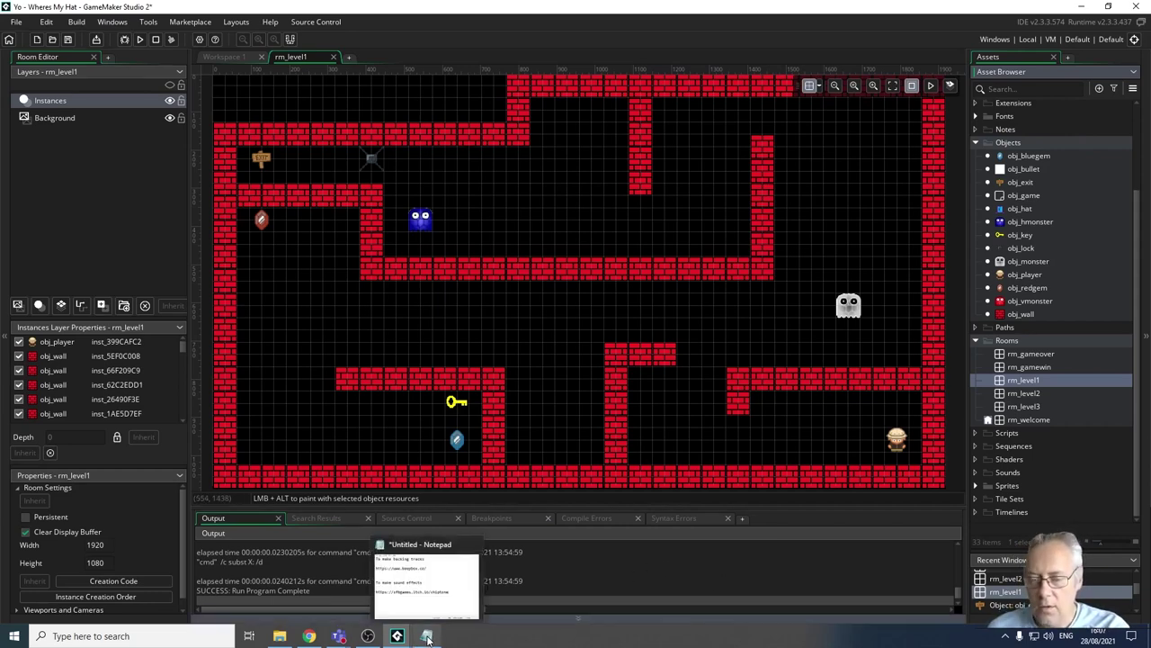
click(428, 637)
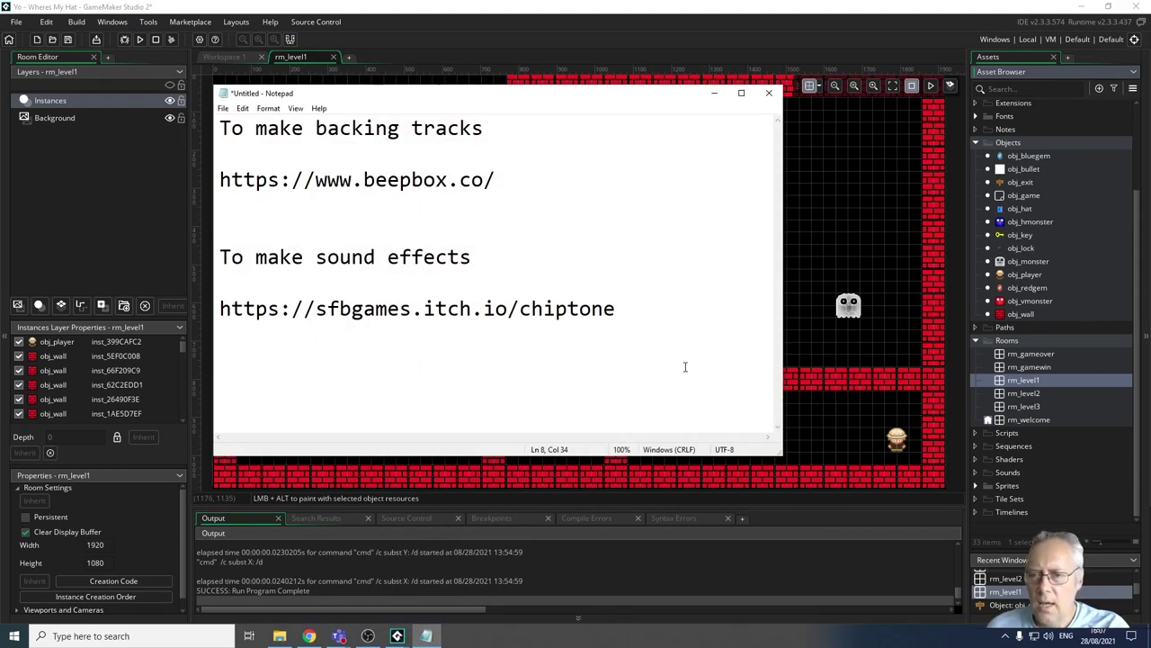
drag(500, 182, 220, 182)
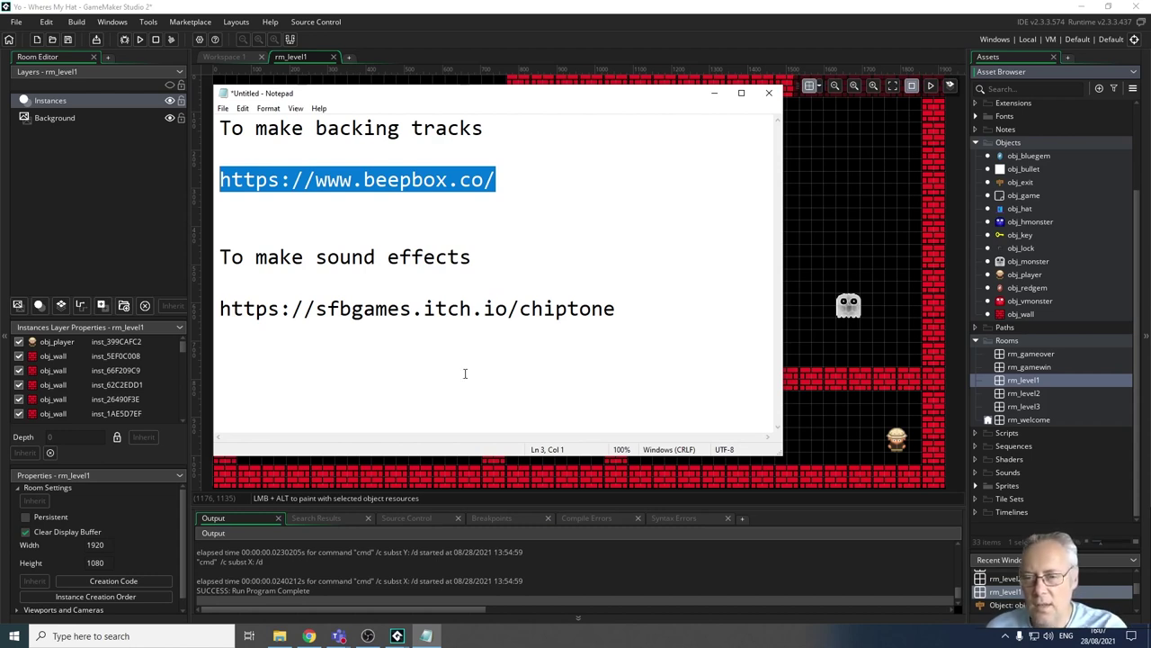
drag(619, 315, 228, 325)
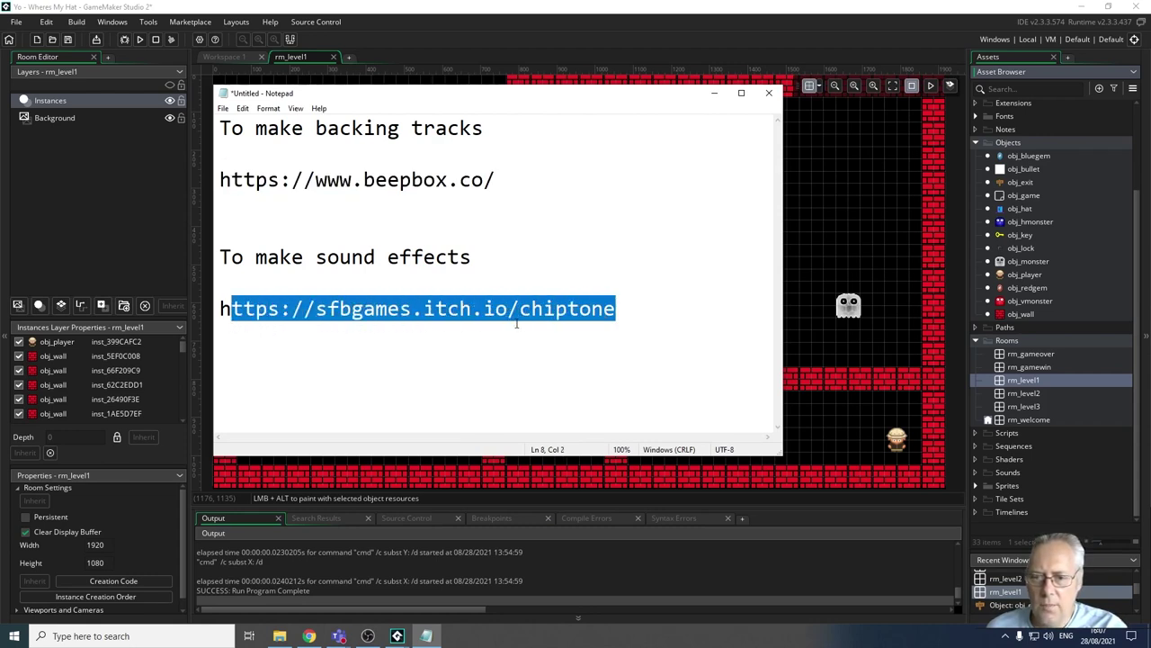
drag(617, 309, 221, 311)
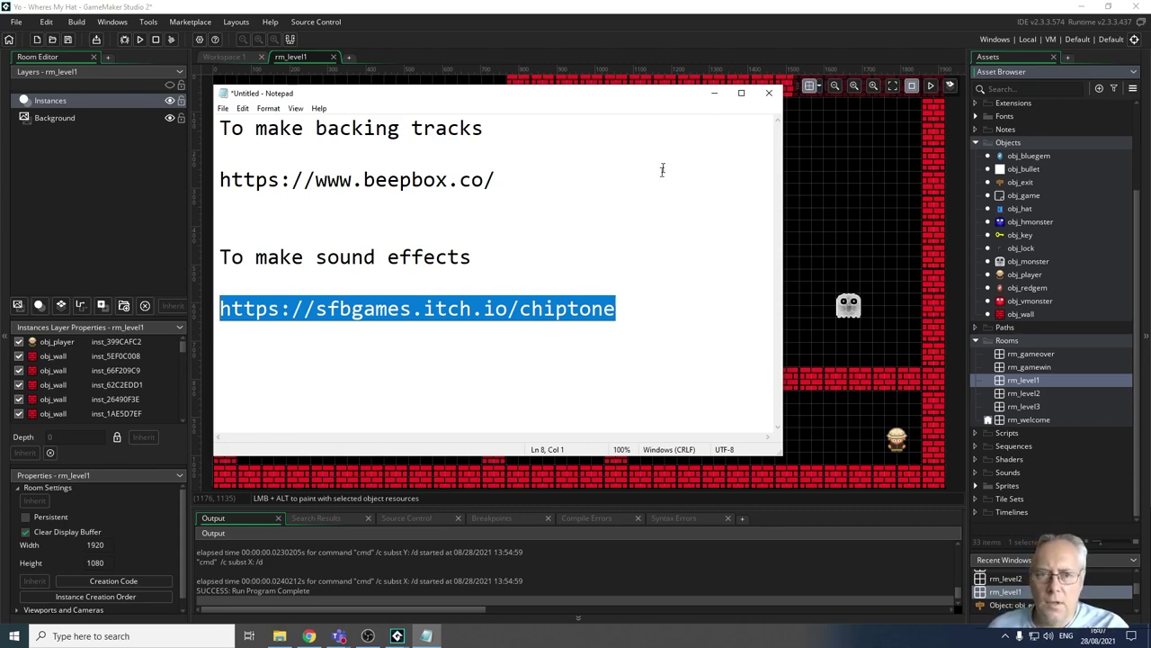
click(713, 93)
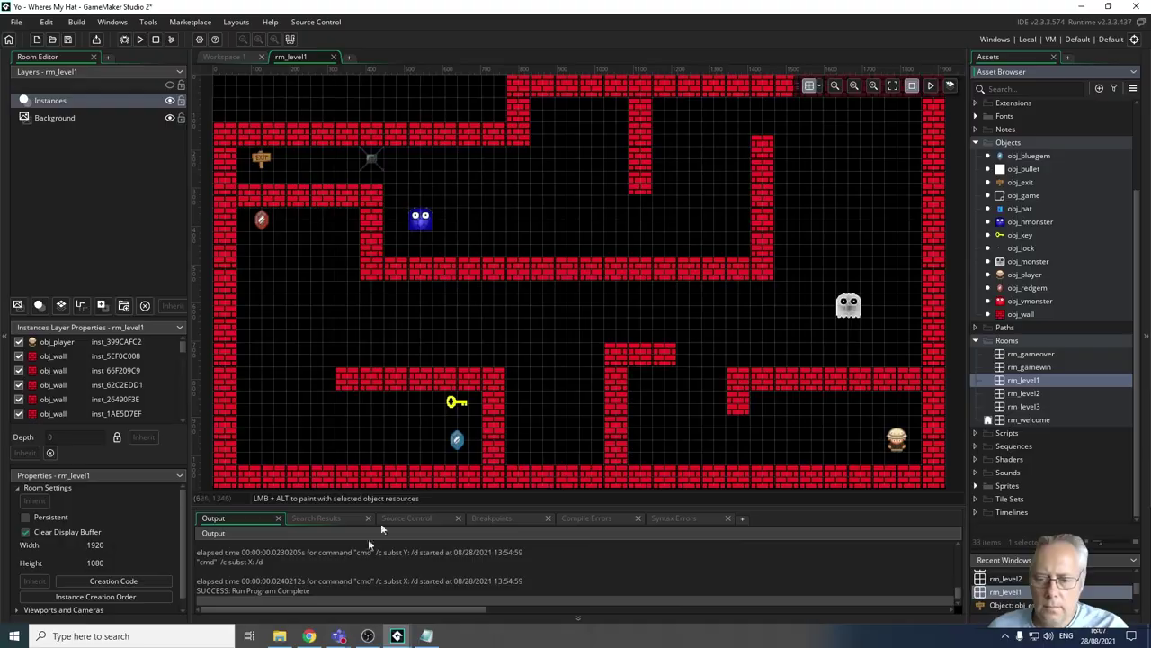
- Switch to BeepBox in Chrome and look through the first pattern of the drum, guitar, piano and horn channels
click(310, 635)
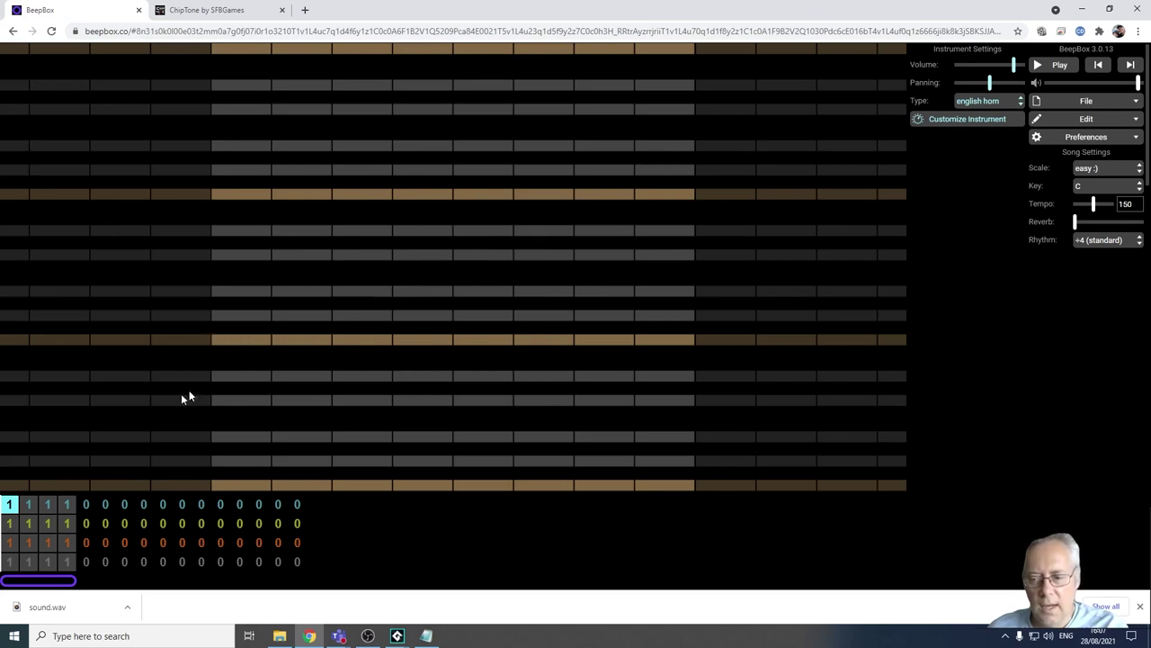
click(11, 563)
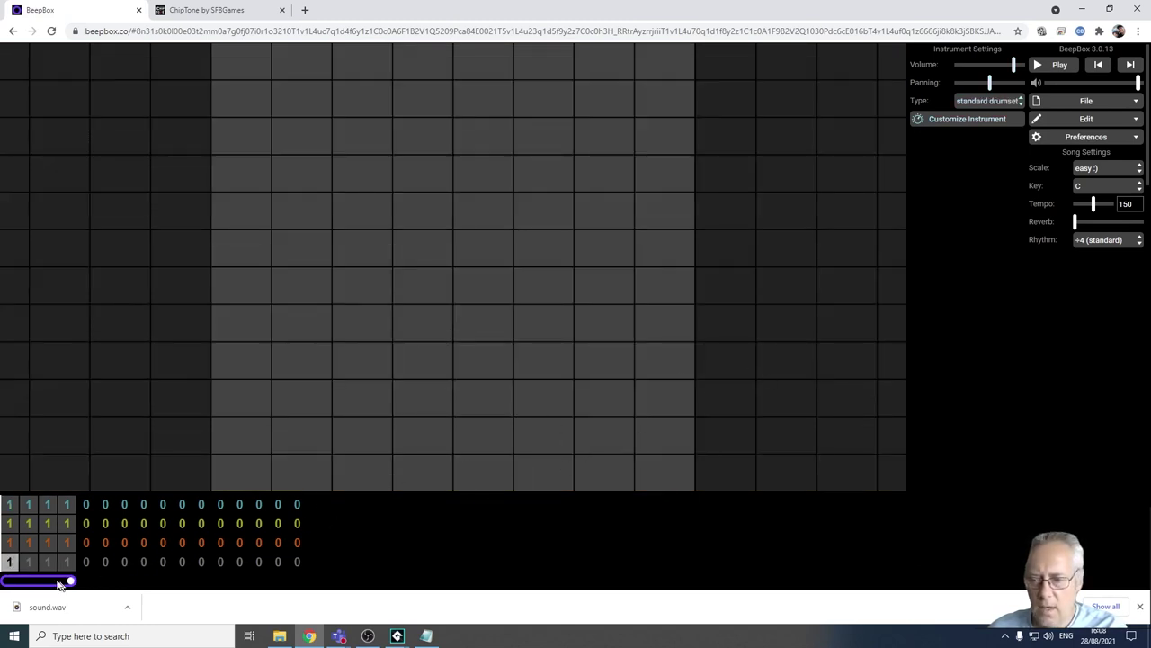
click(11, 543)
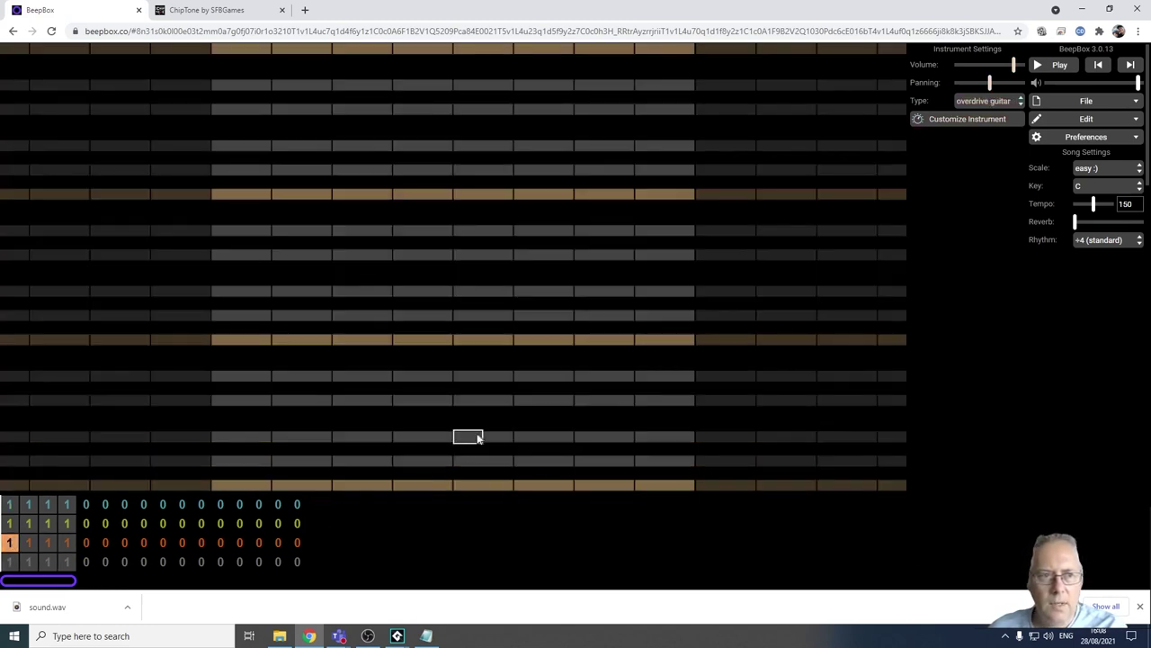
click(11, 524)
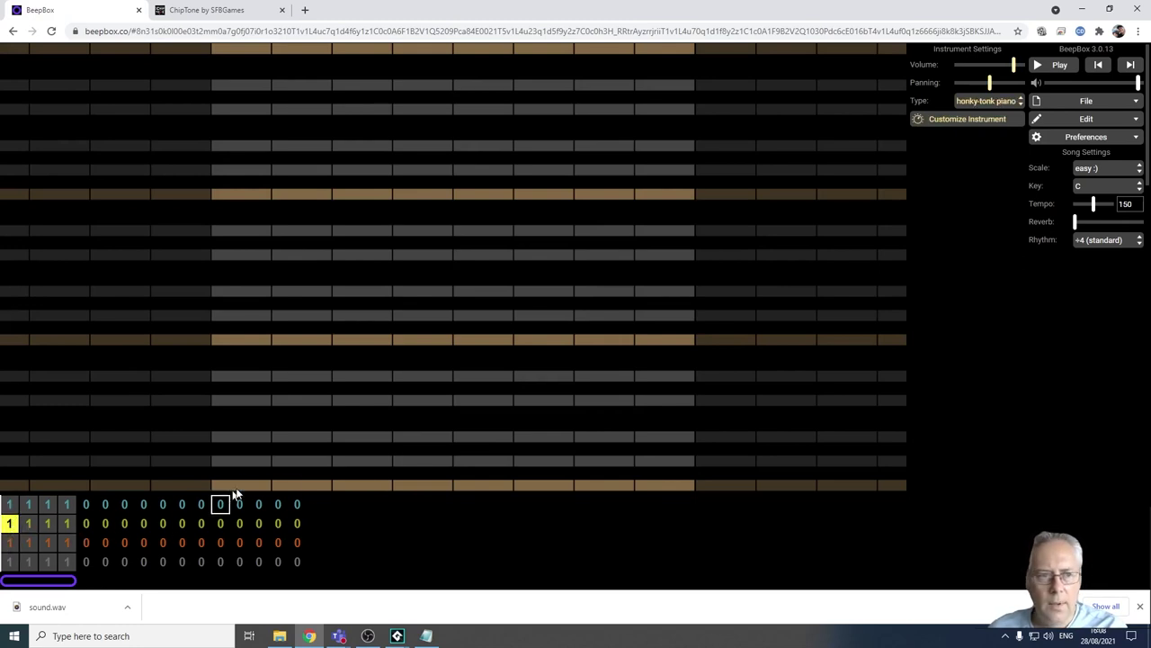
click(10, 505)
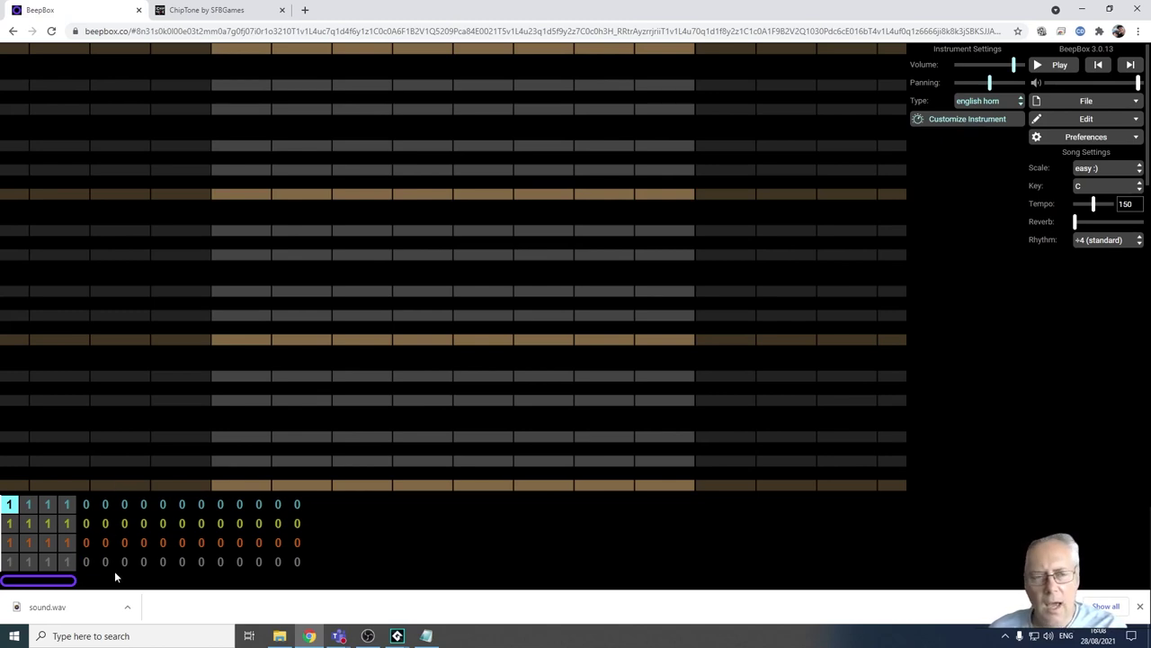
- Browse the instrument presets for the drum channel's first pattern and choose standard drumset
click(13, 562)
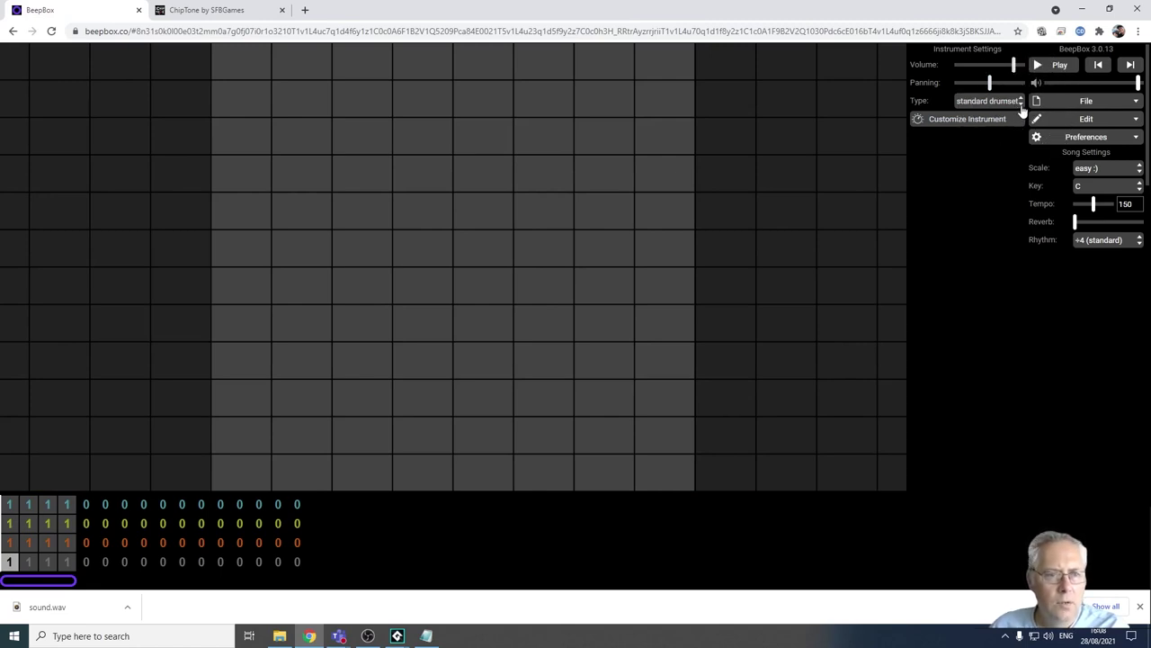
click(1021, 104)
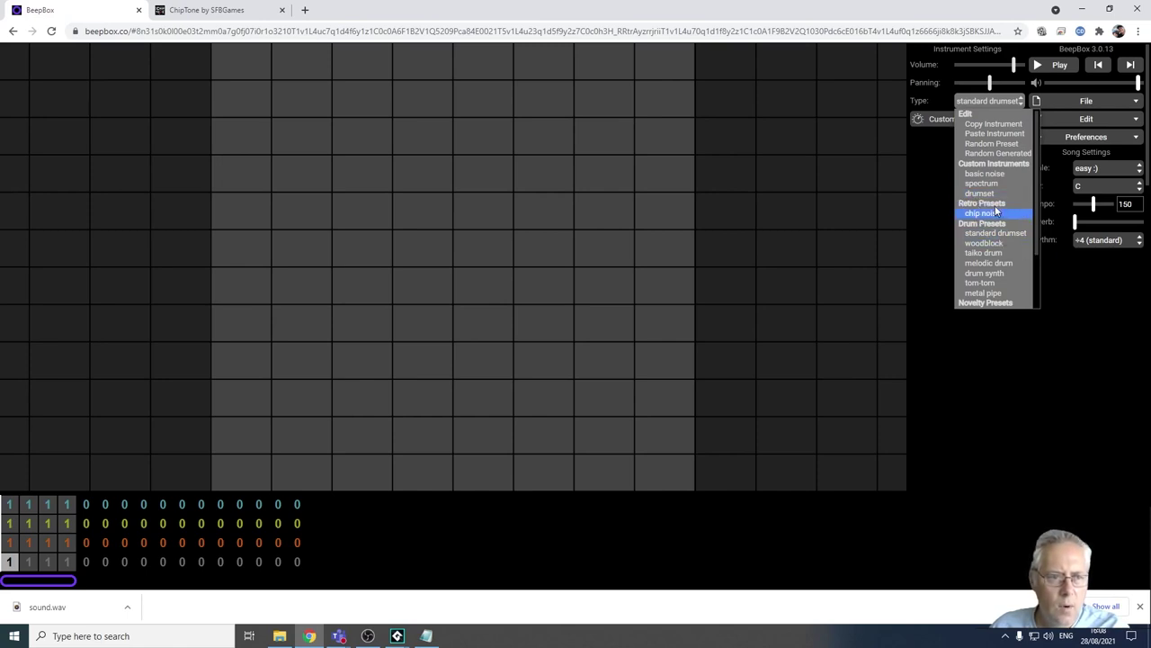
scroll(1025, 306, down, 2)
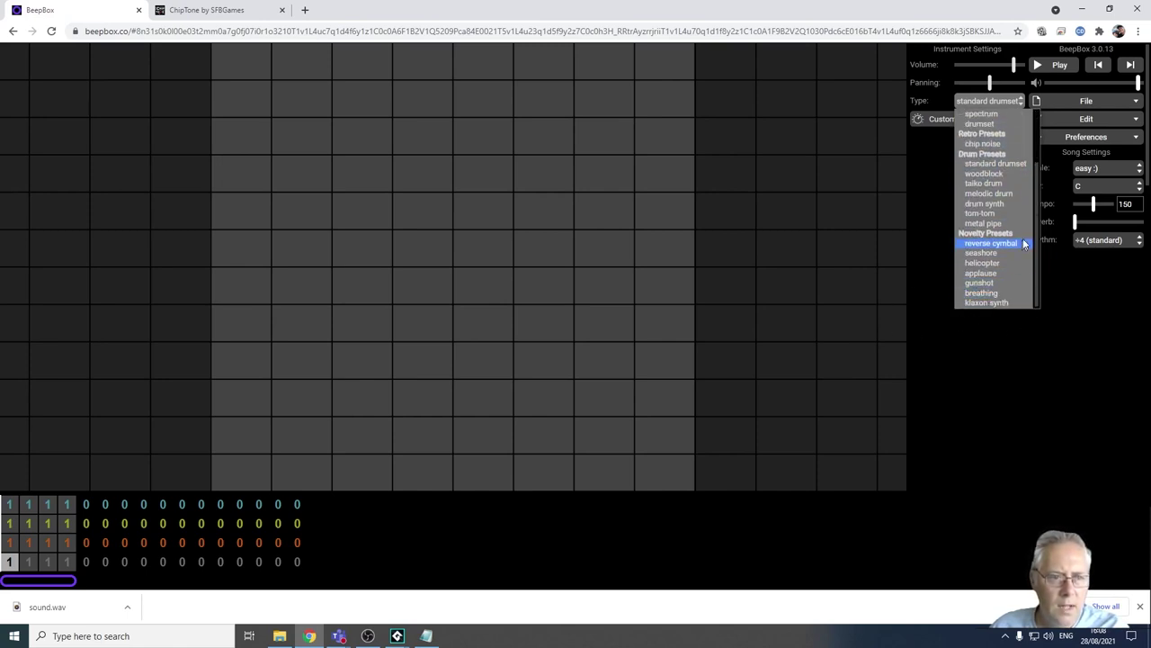
scroll(1017, 240, up, 2)
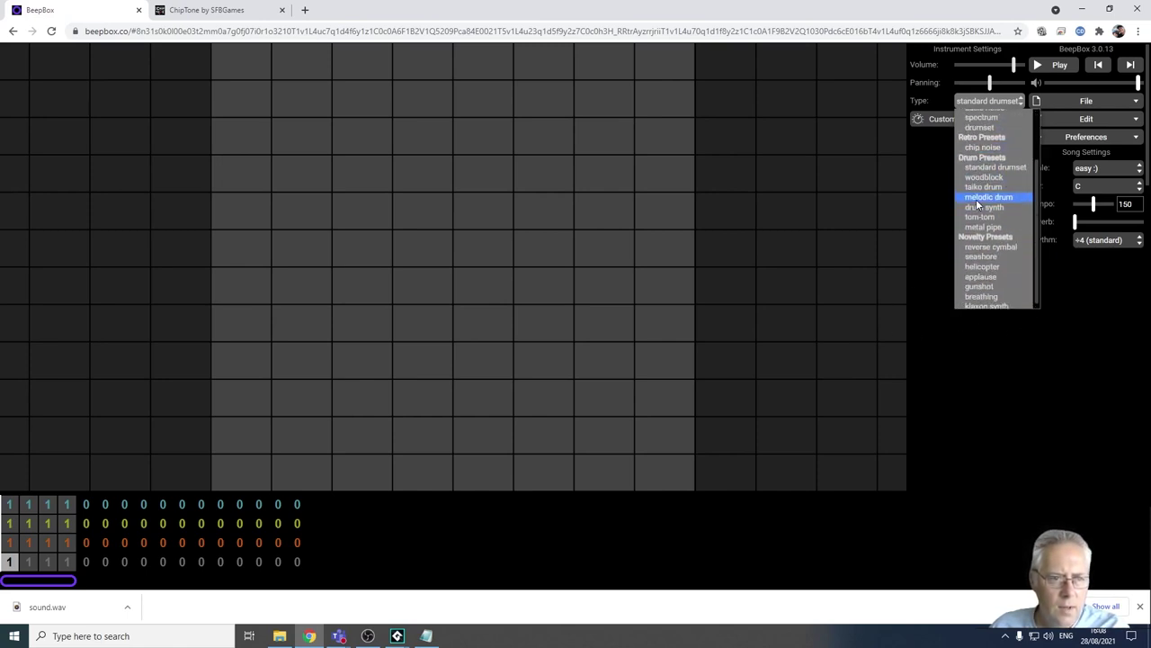
scroll(987, 297, up, 1)
scroll(986, 292, up, 2)
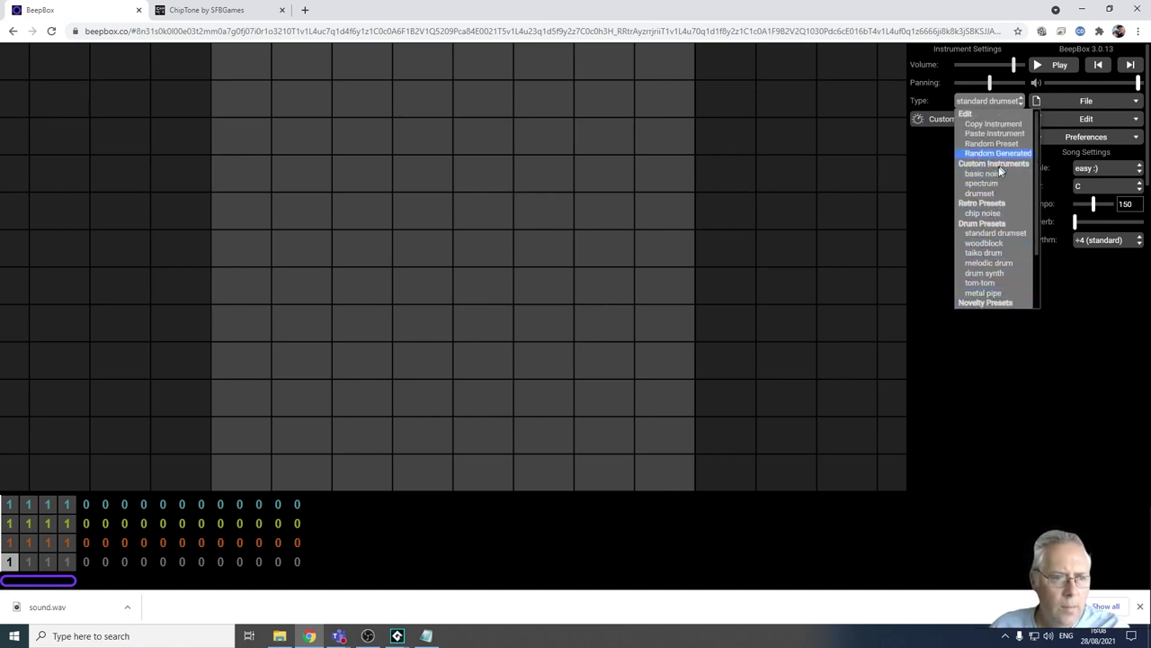
click(996, 234)
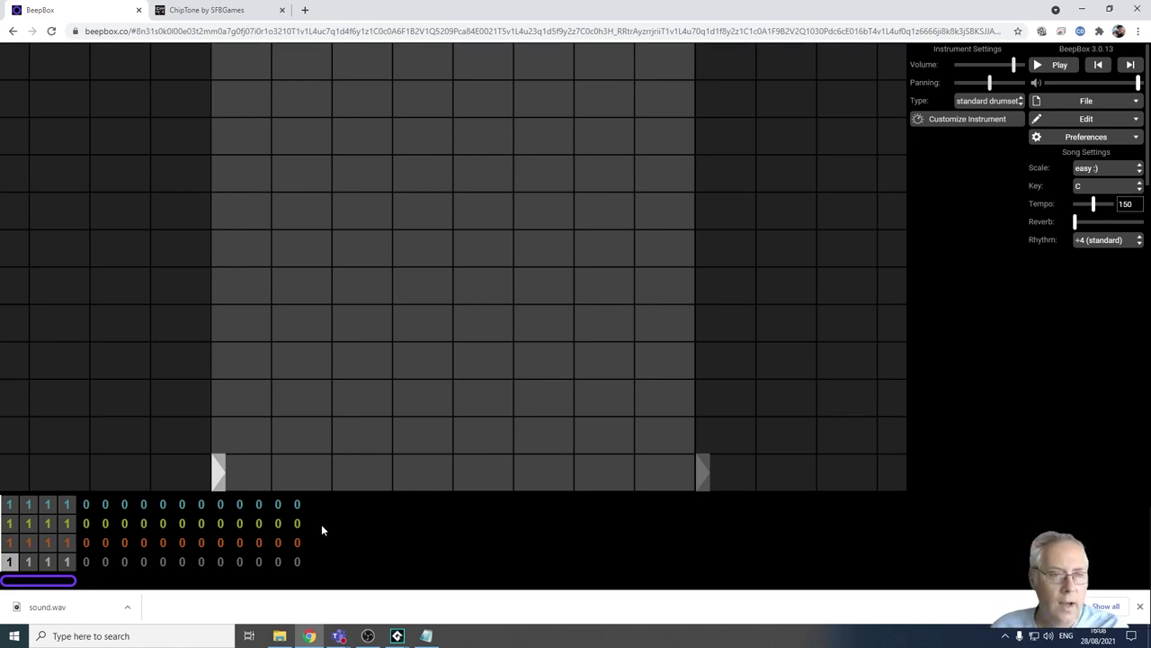
- With the song playing, add short drum hits on beats two and three and lengthen the opening lowest-row hit to half a beat
click(1050, 71)
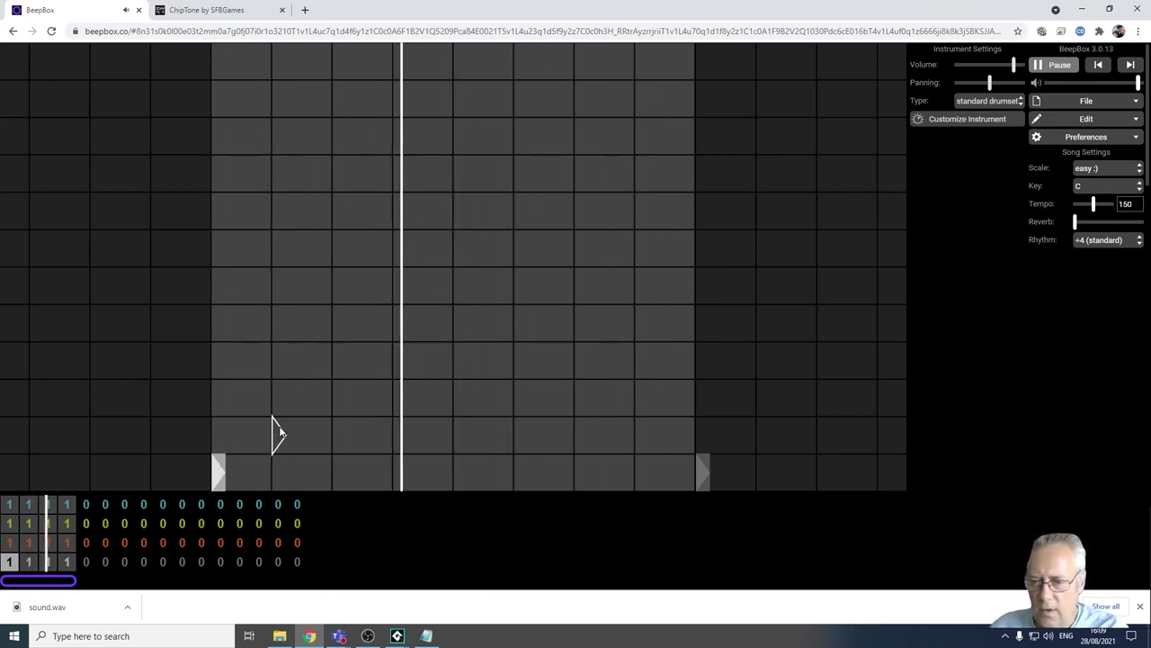
click(275, 399)
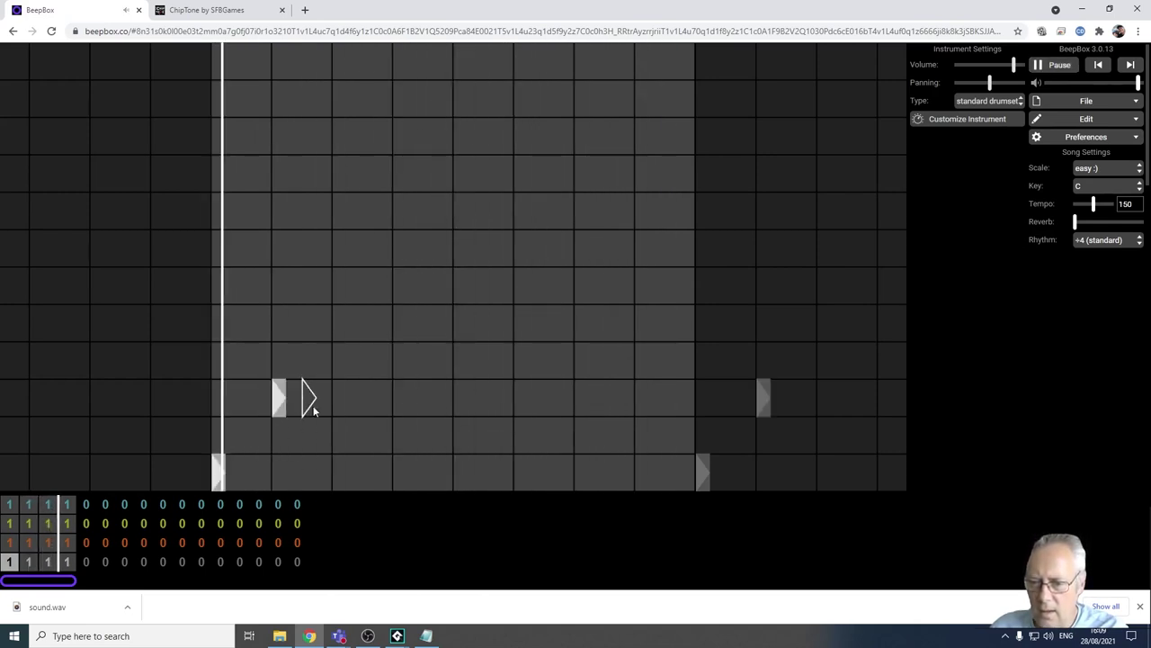
drag(343, 478, 392, 466)
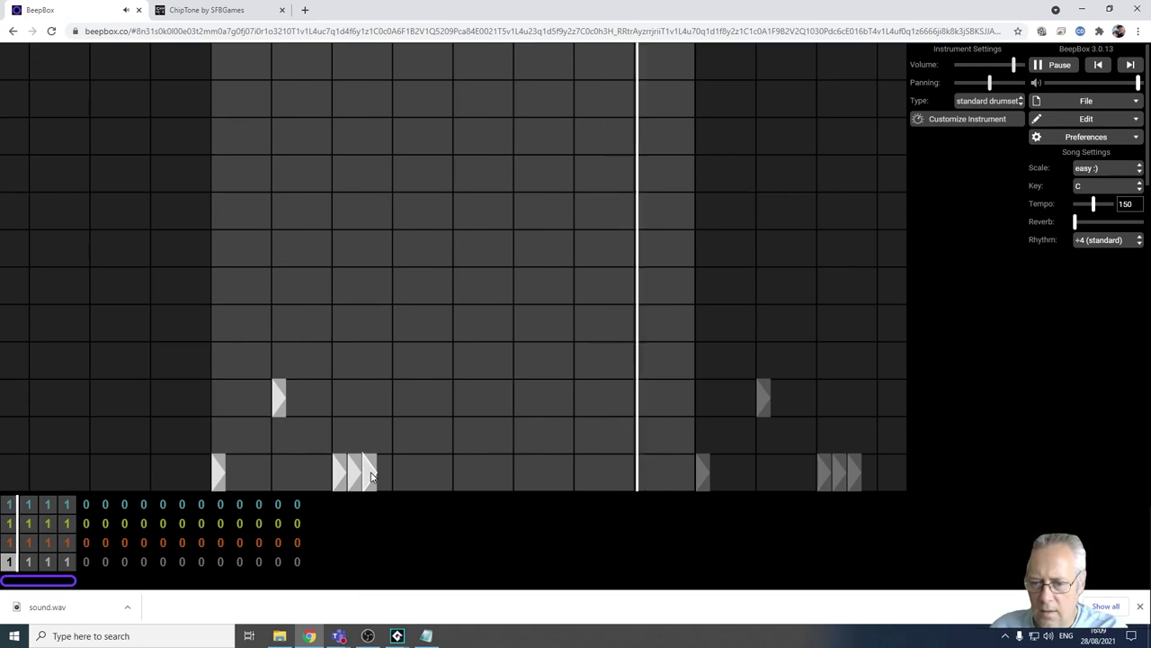
click(369, 477)
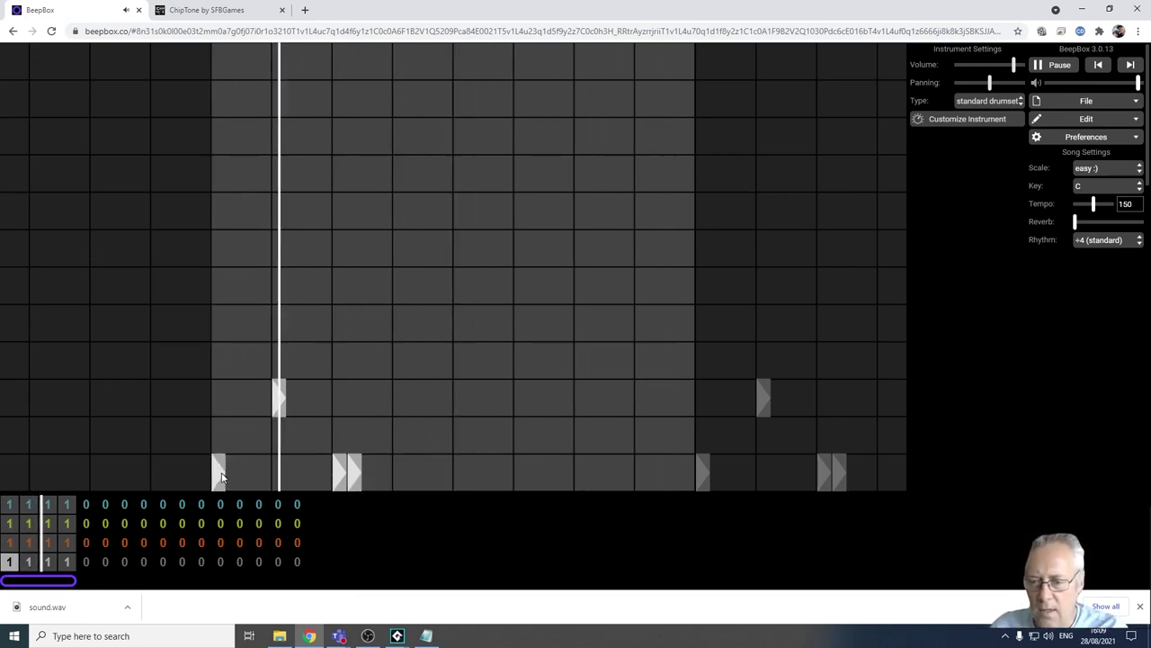
drag(223, 470, 243, 472)
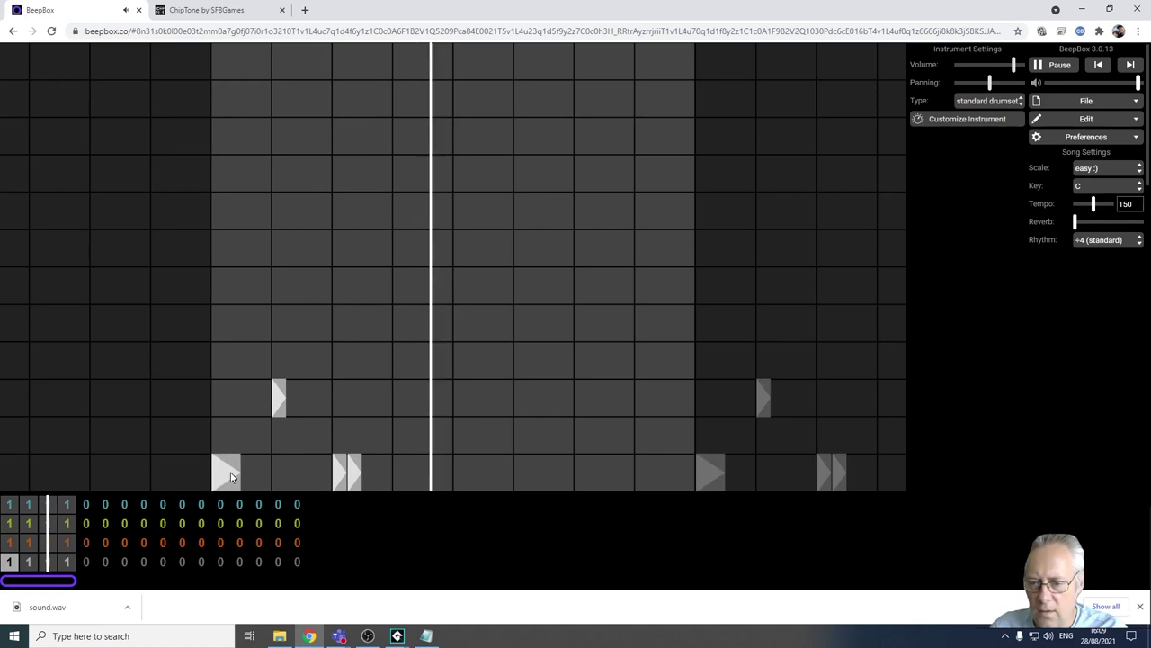
- Replace the two short lowest-row hits on beat three with two consecutive half-beat hits
click(337, 476)
click(351, 480)
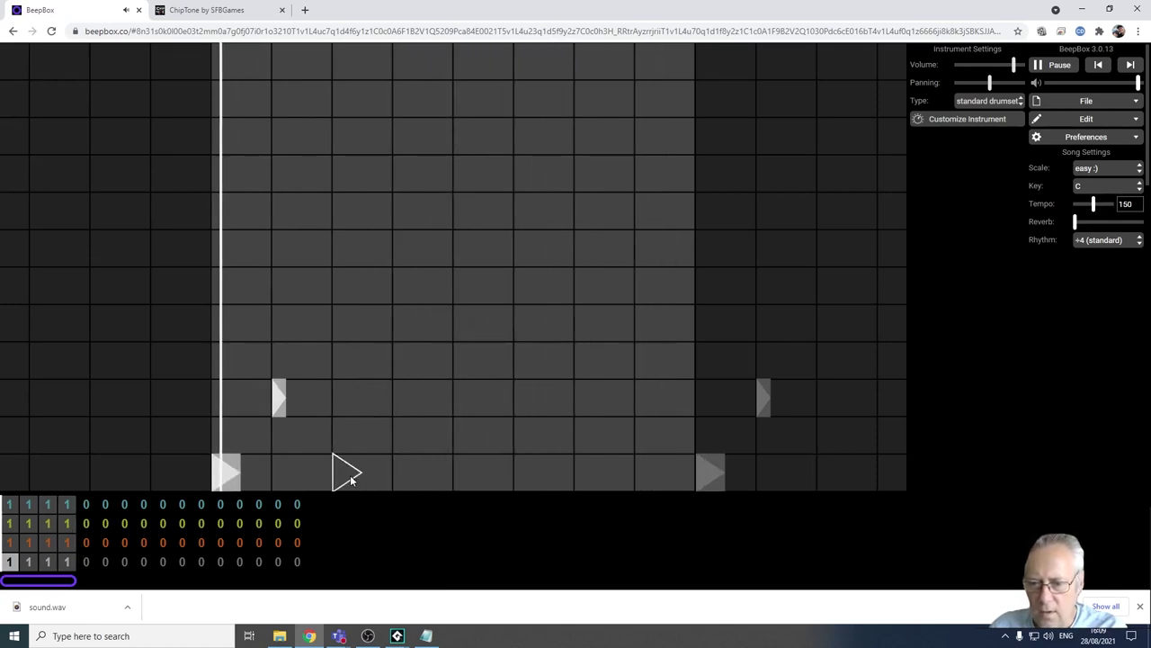
click(351, 479)
click(374, 475)
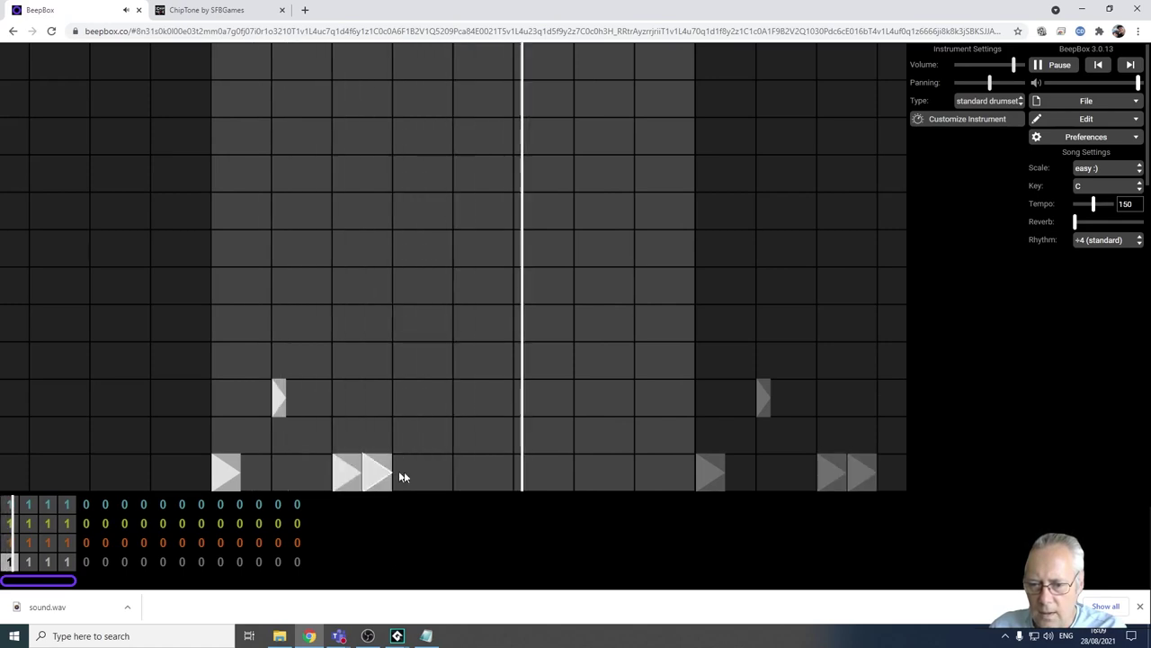
- Add half-beat drum hits in the lowest row on beats five, six and seven, and two on beat eight
click(529, 474)
click(468, 474)
click(652, 471)
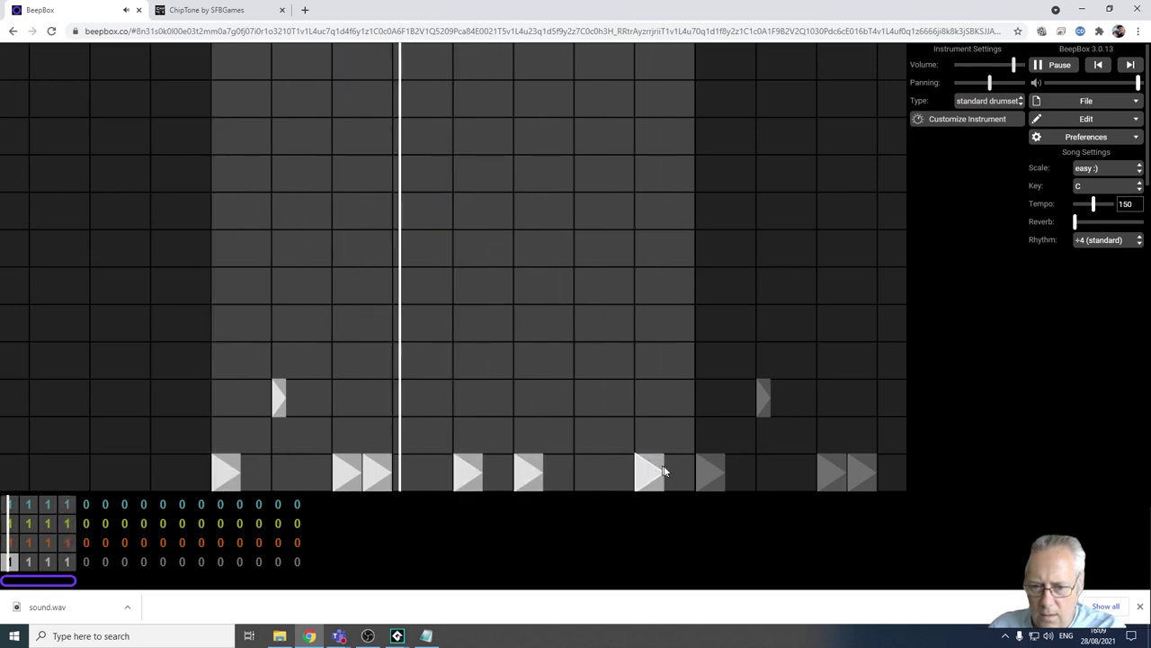
click(679, 473)
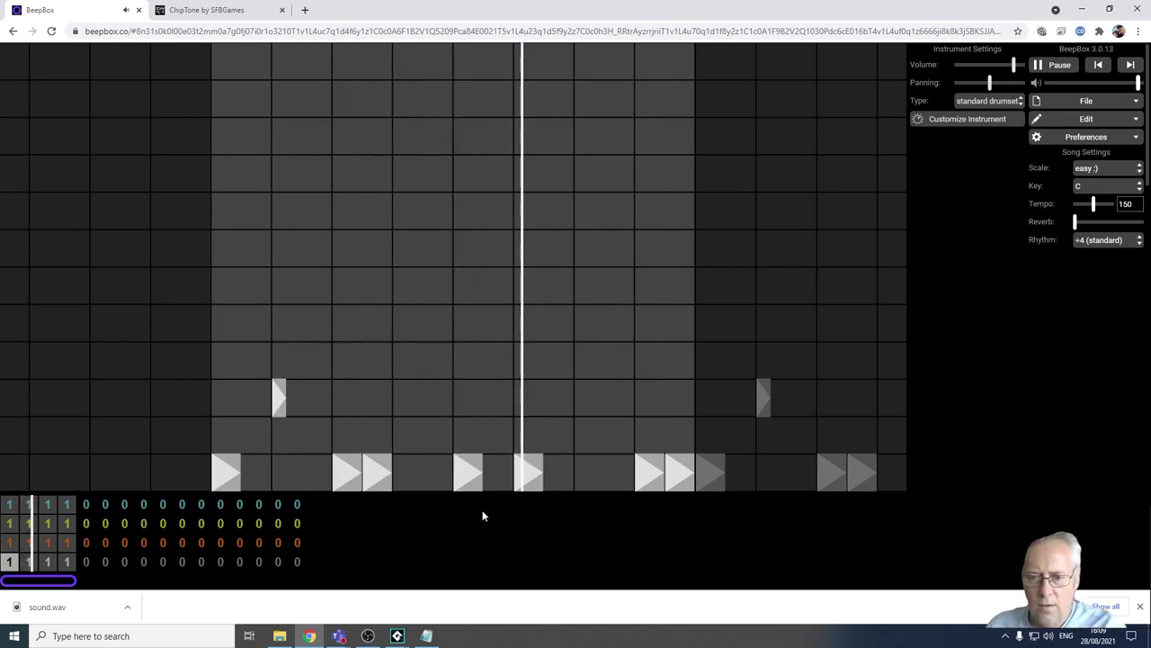
click(589, 472)
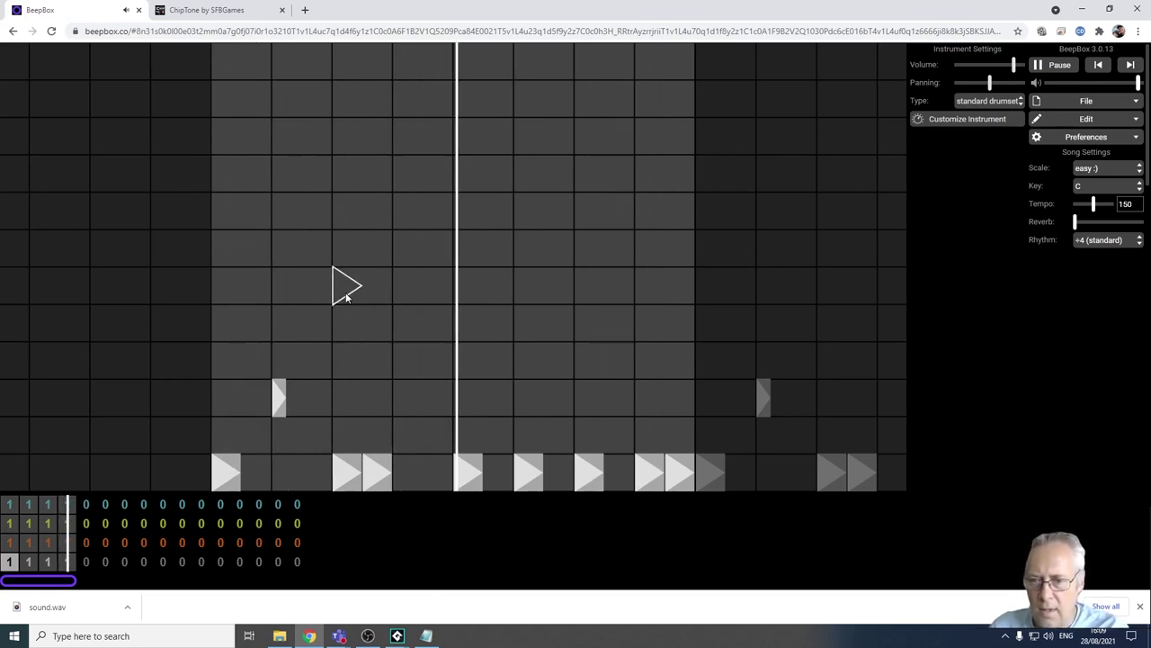
- Add two half-beat hits on beat four in the fifth row up, and offbeat hits after beats one, five, six and seven in the seventh
click(420, 332)
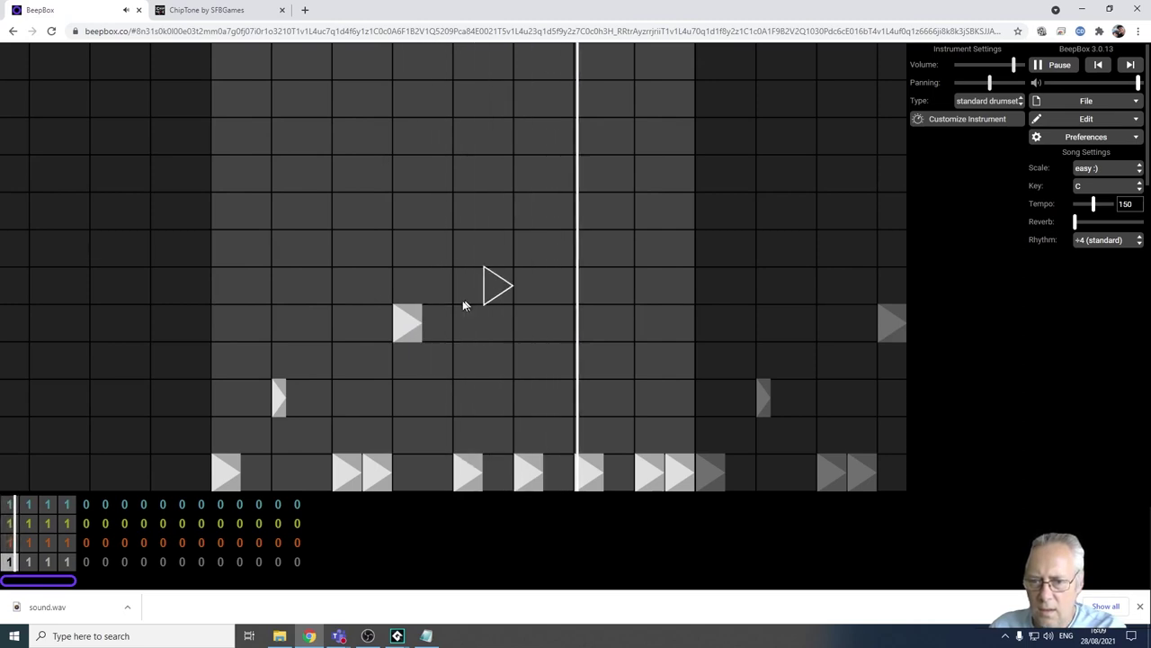
click(441, 324)
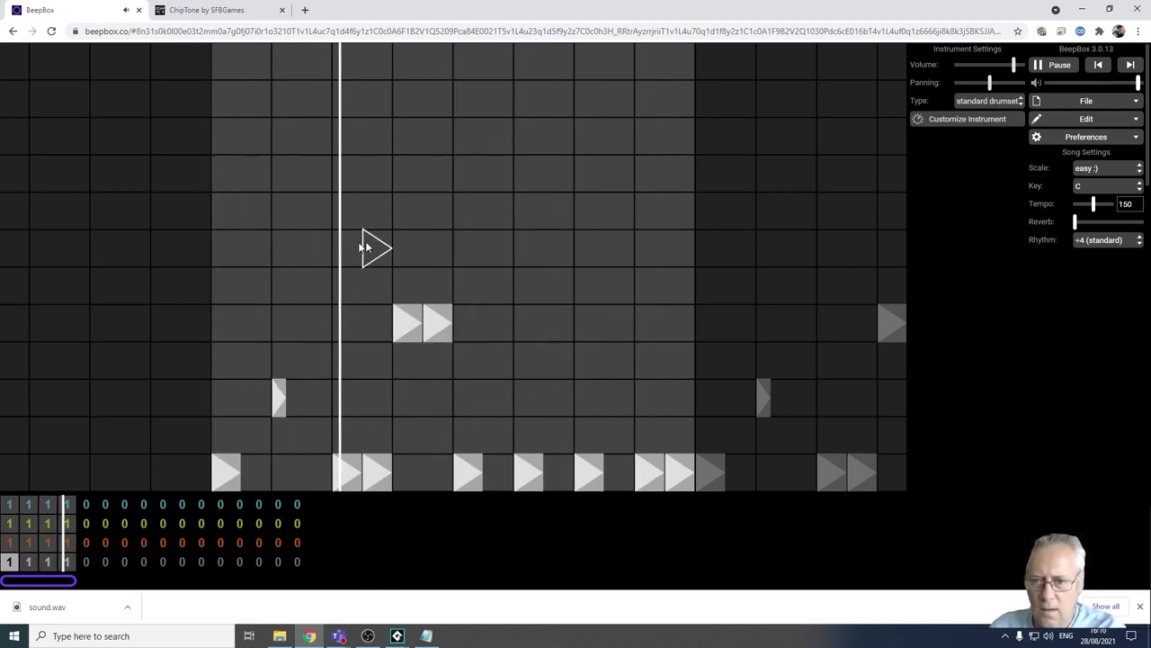
click(258, 248)
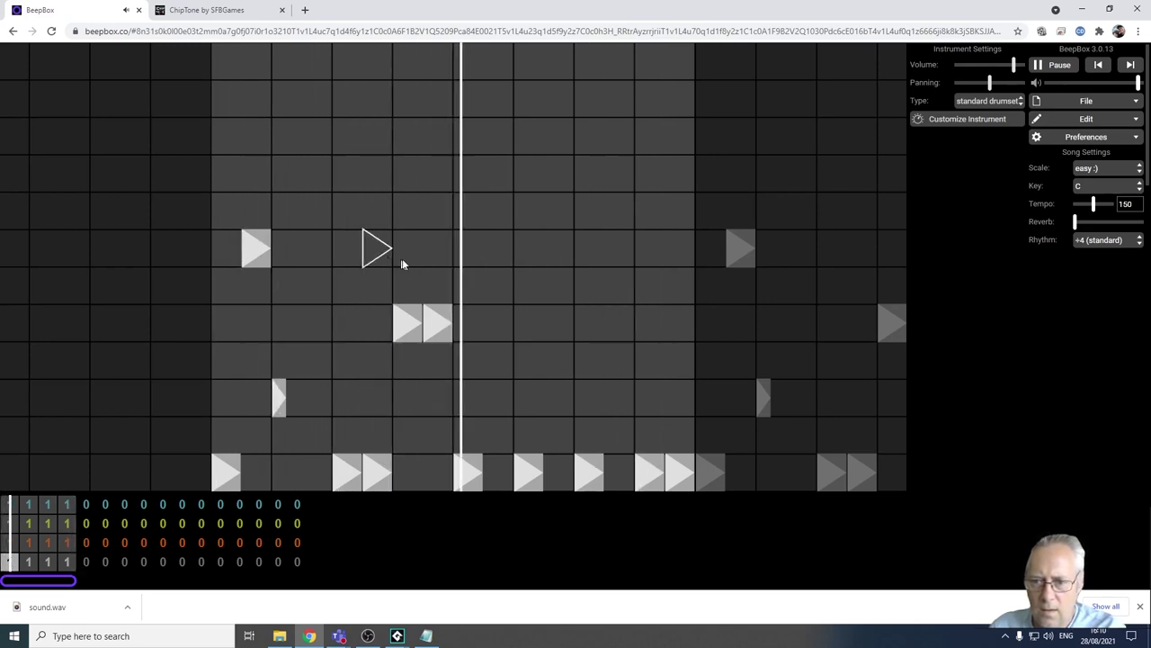
click(506, 260)
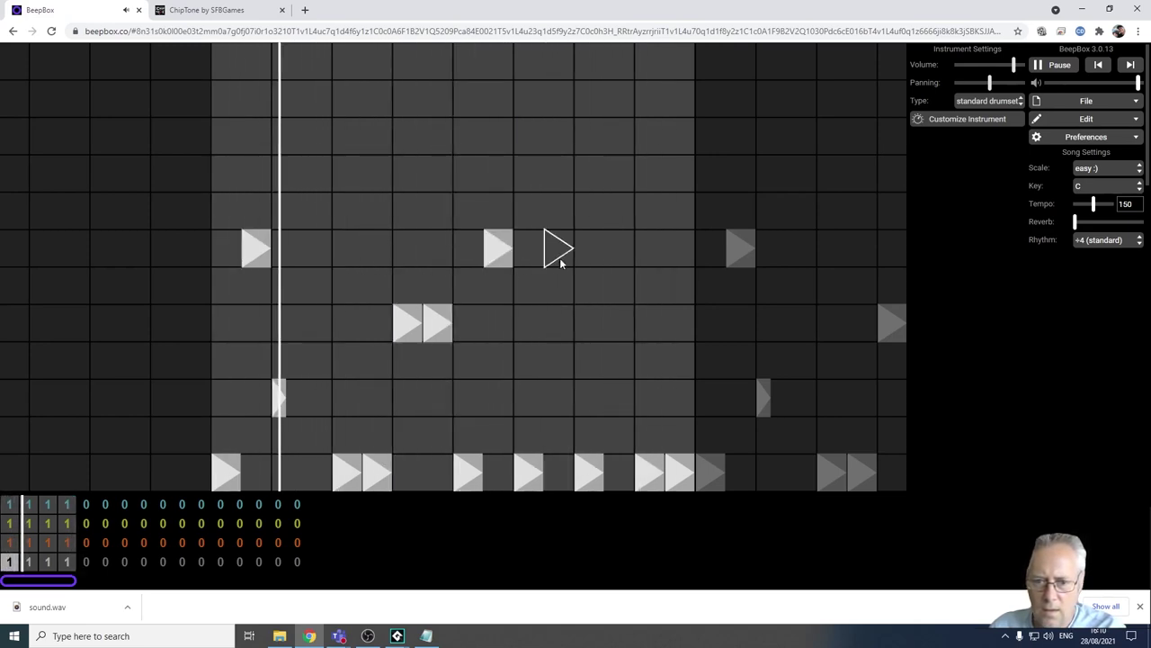
click(565, 258)
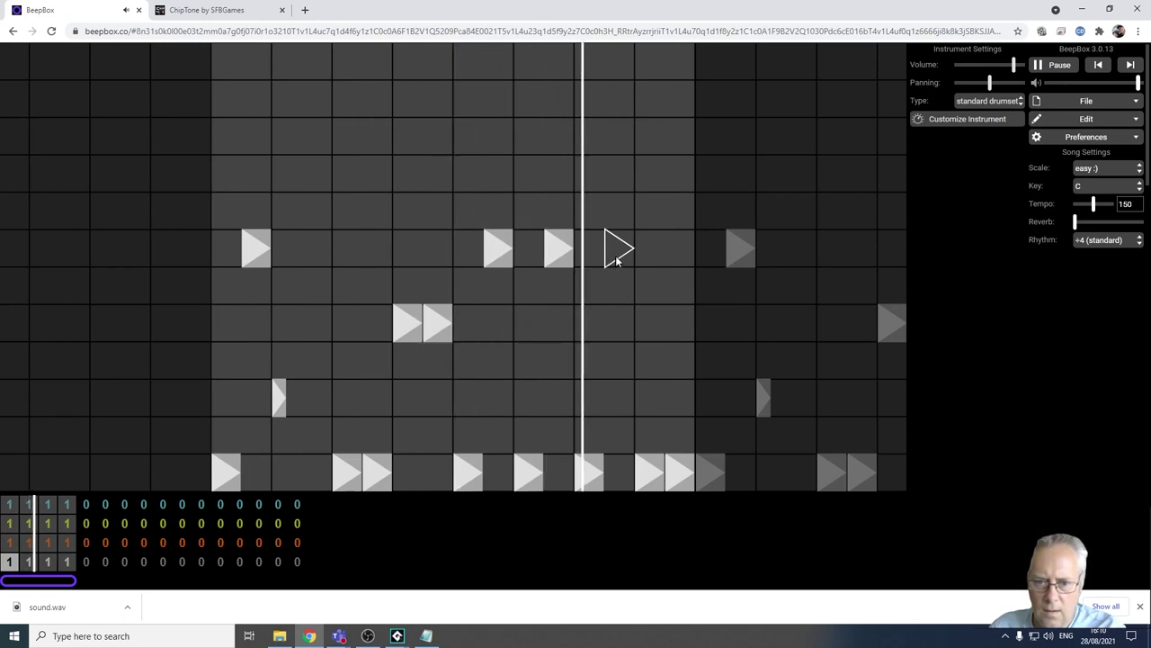
click(614, 257)
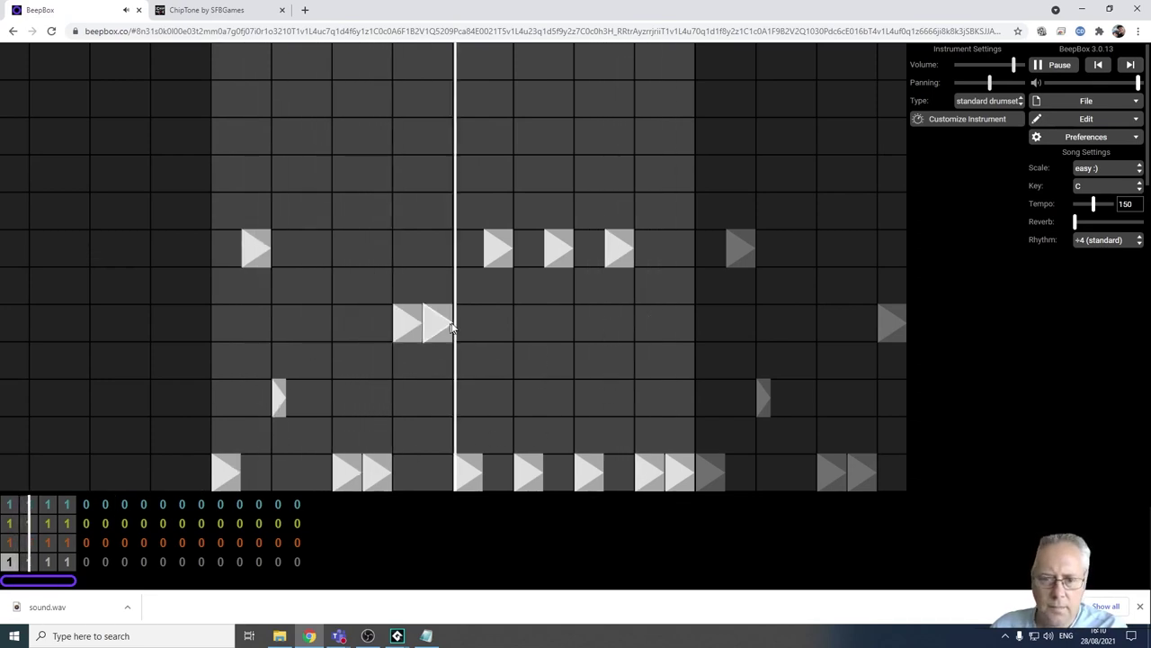
- In the orange channel's first pattern, add two consecutive half-beat notes in the fourth row up, starting on the offbeat of beat one
click(8, 543)
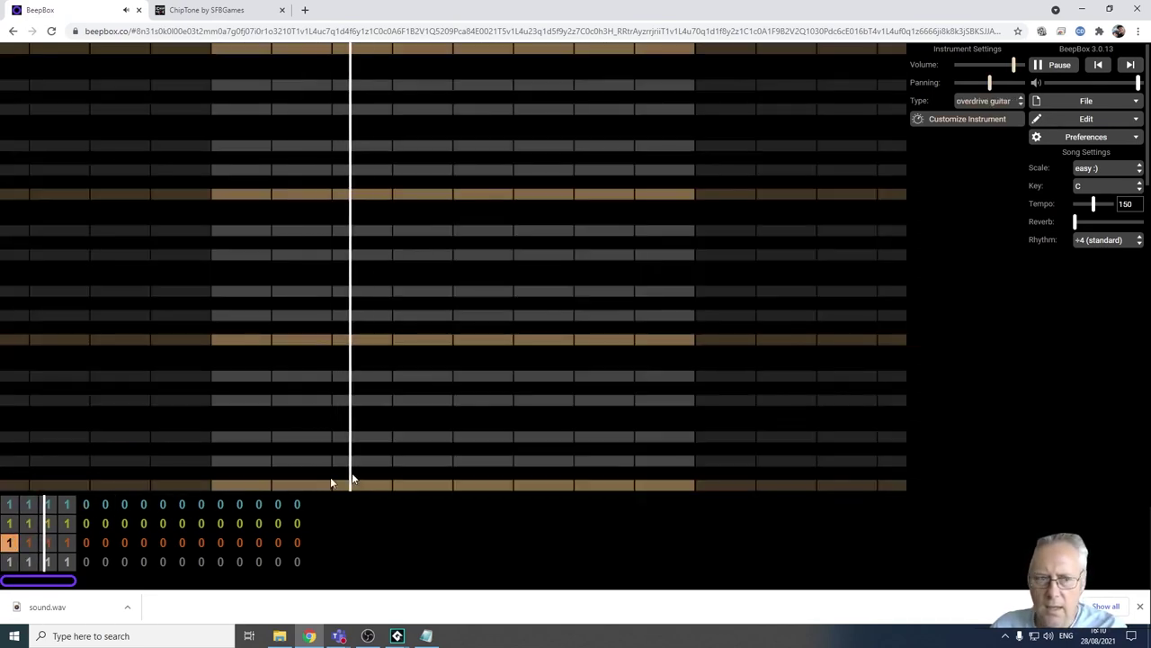
click(1010, 106)
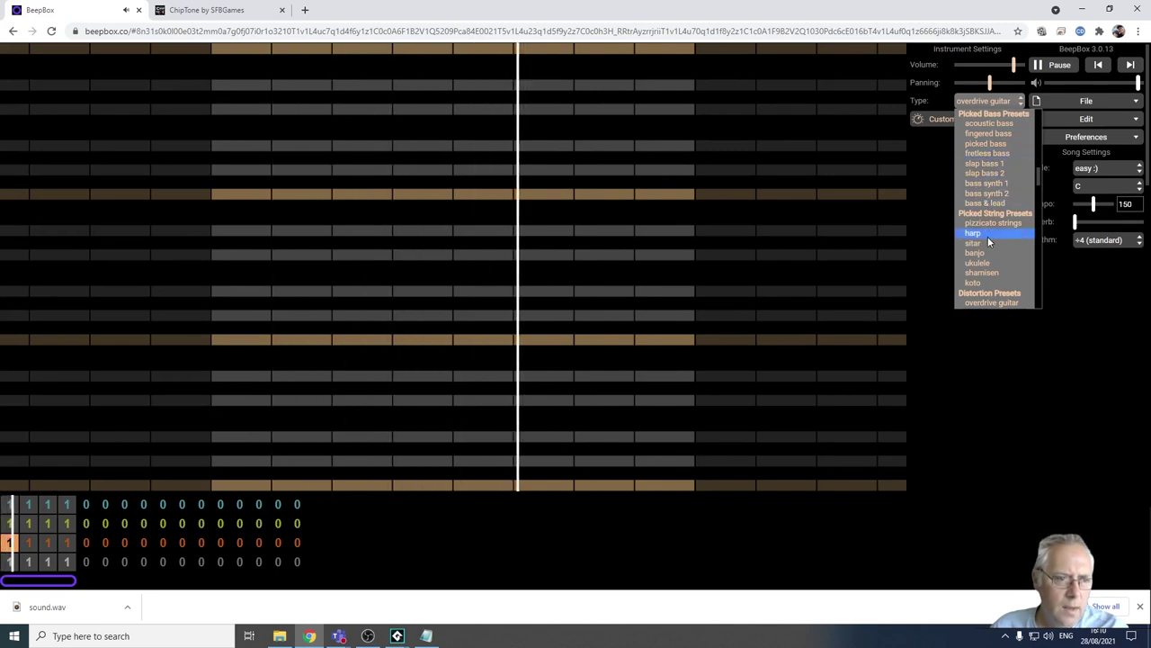
click(252, 398)
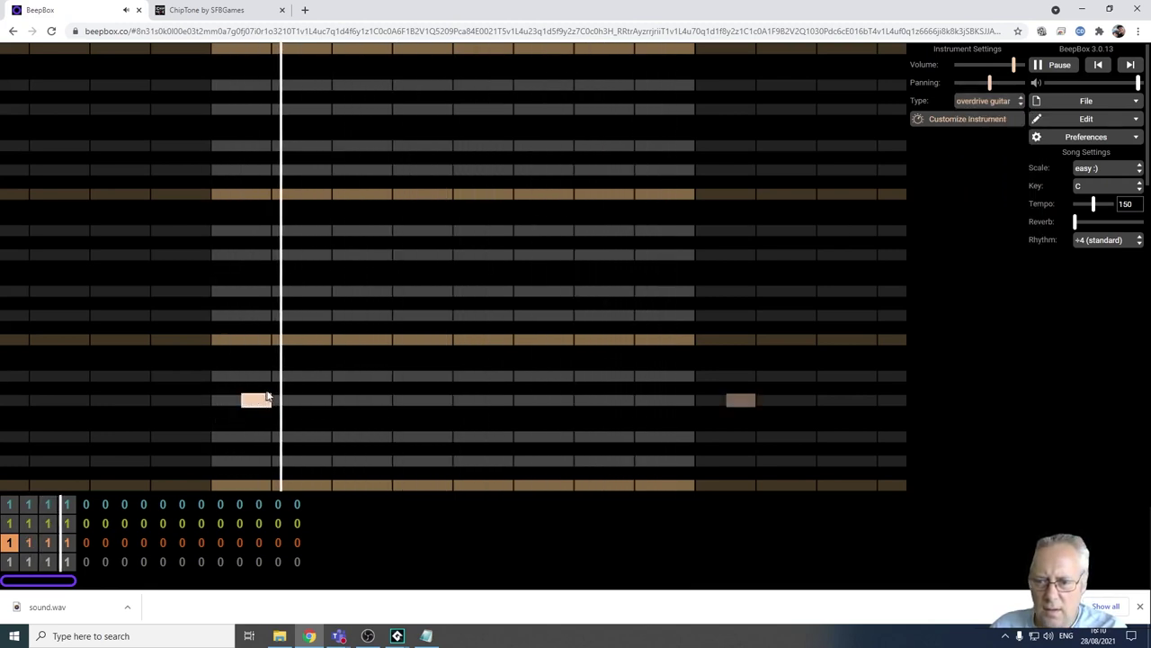
click(292, 400)
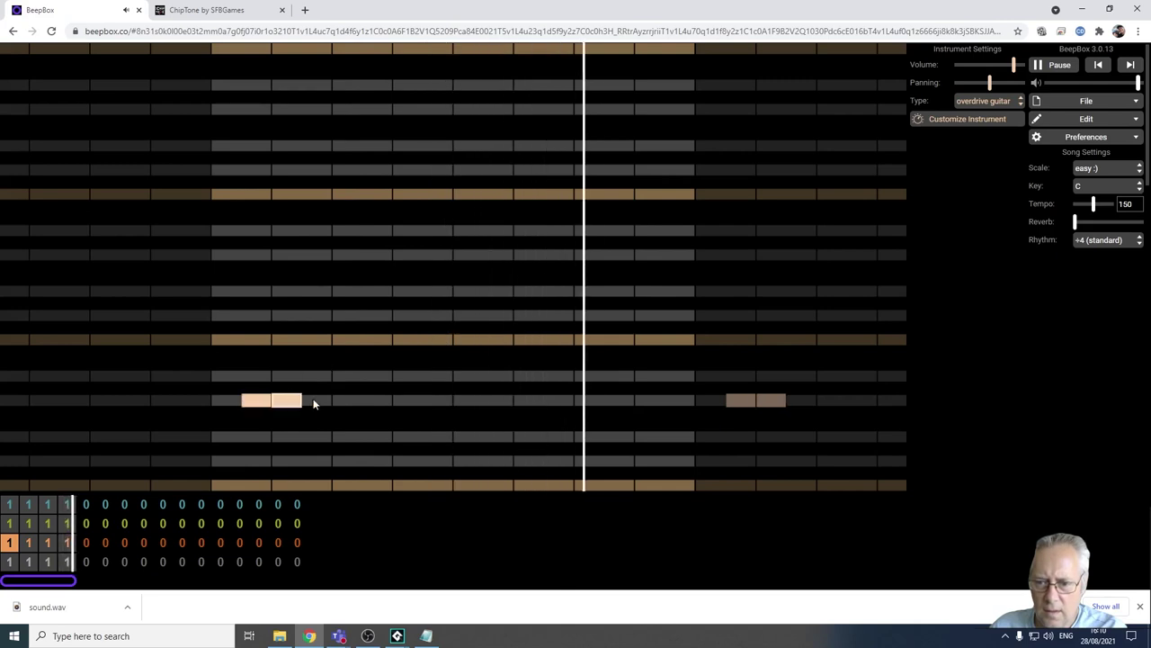
- Add half-beat offbeat notes in the tenth row up on beats four and eight, the sixth on beat five and the fifth on beat seven
click(490, 339)
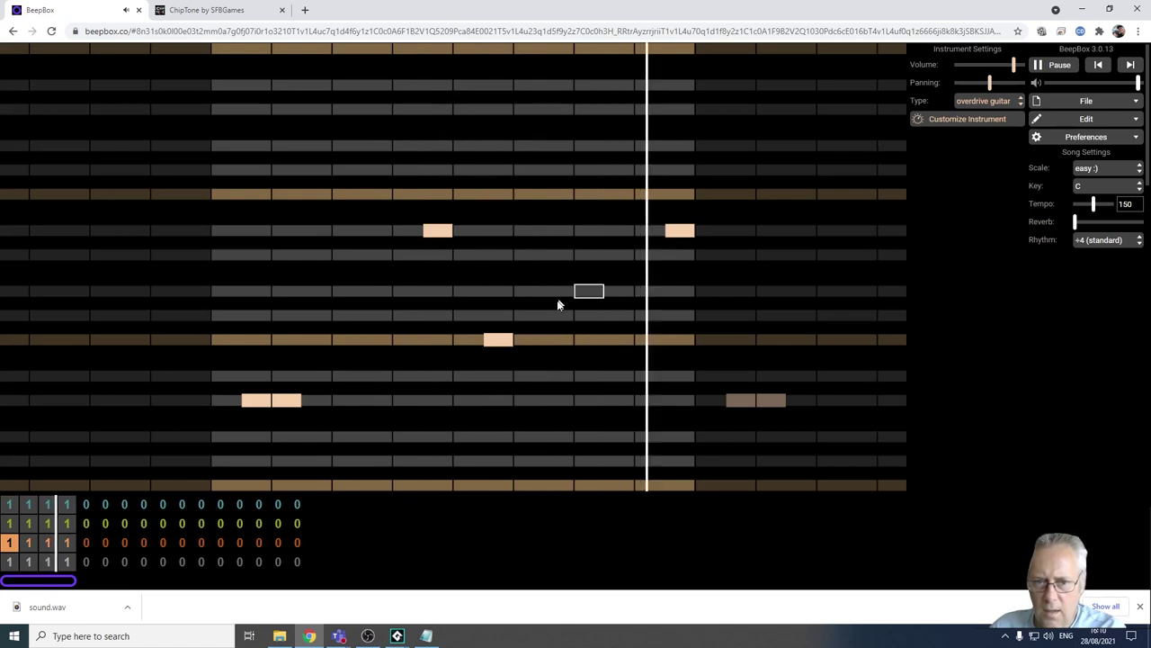
click(612, 376)
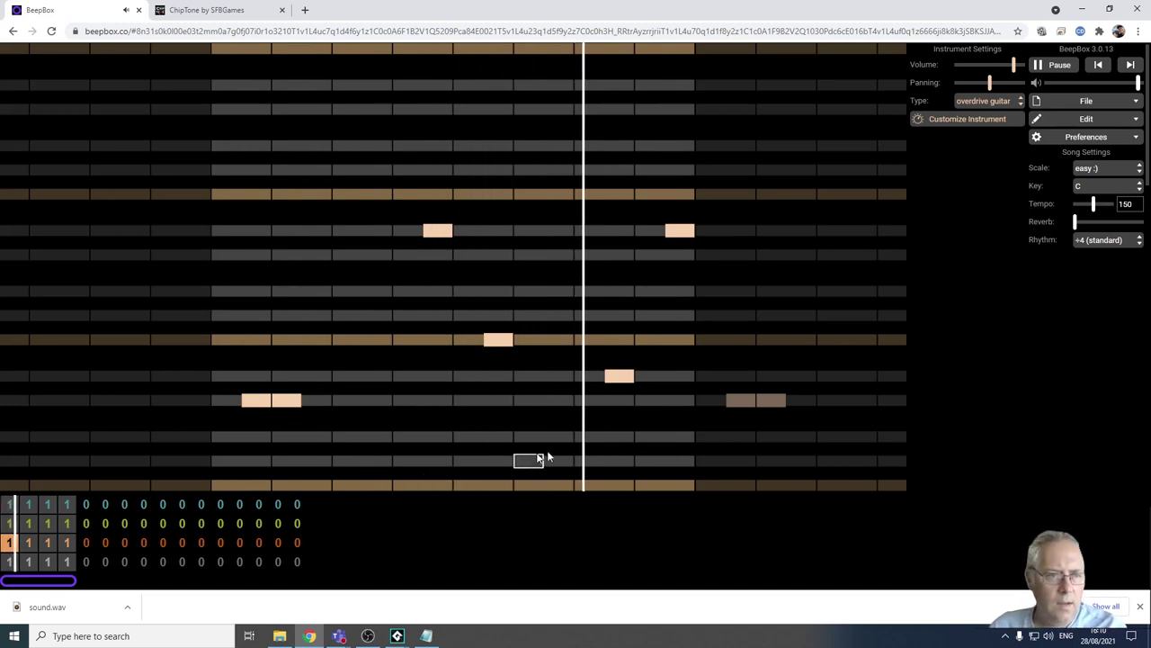
- Try the banjo preset on the orange channel and settle on acoustic bass as its instrument
click(1020, 103)
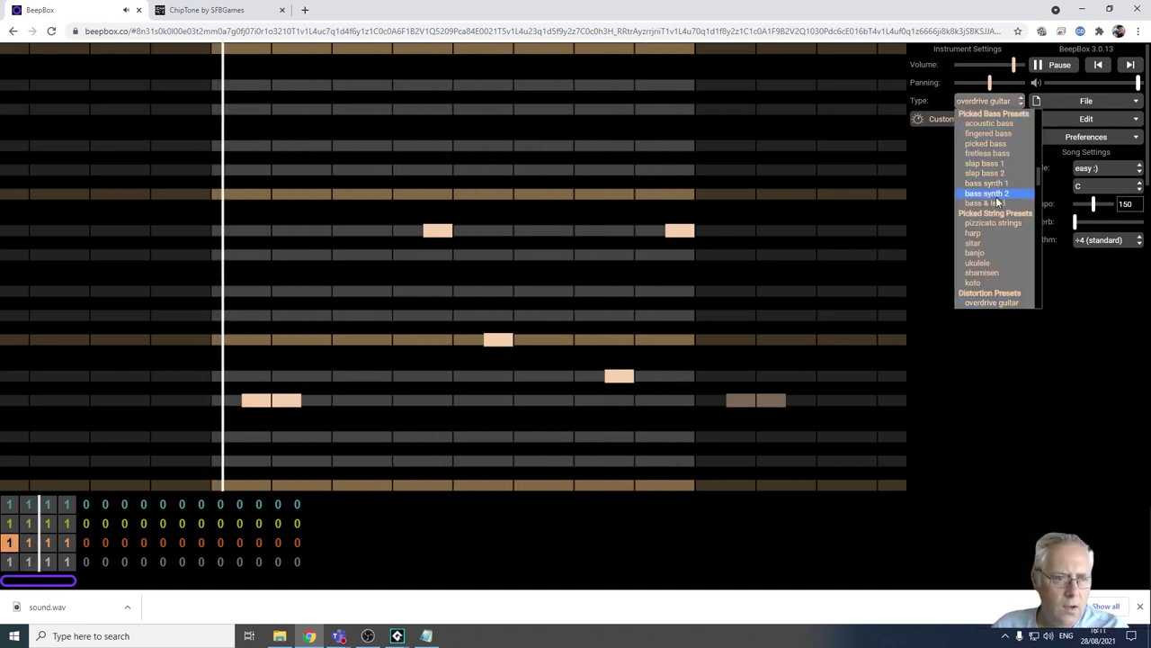
click(975, 253)
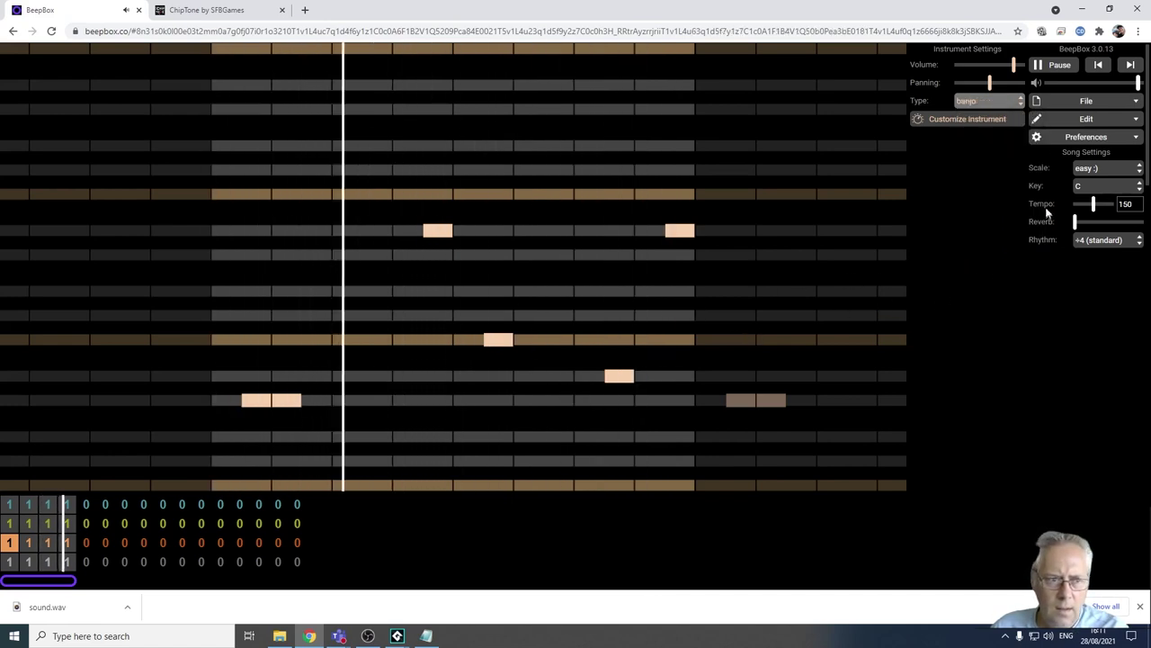
click(1022, 101)
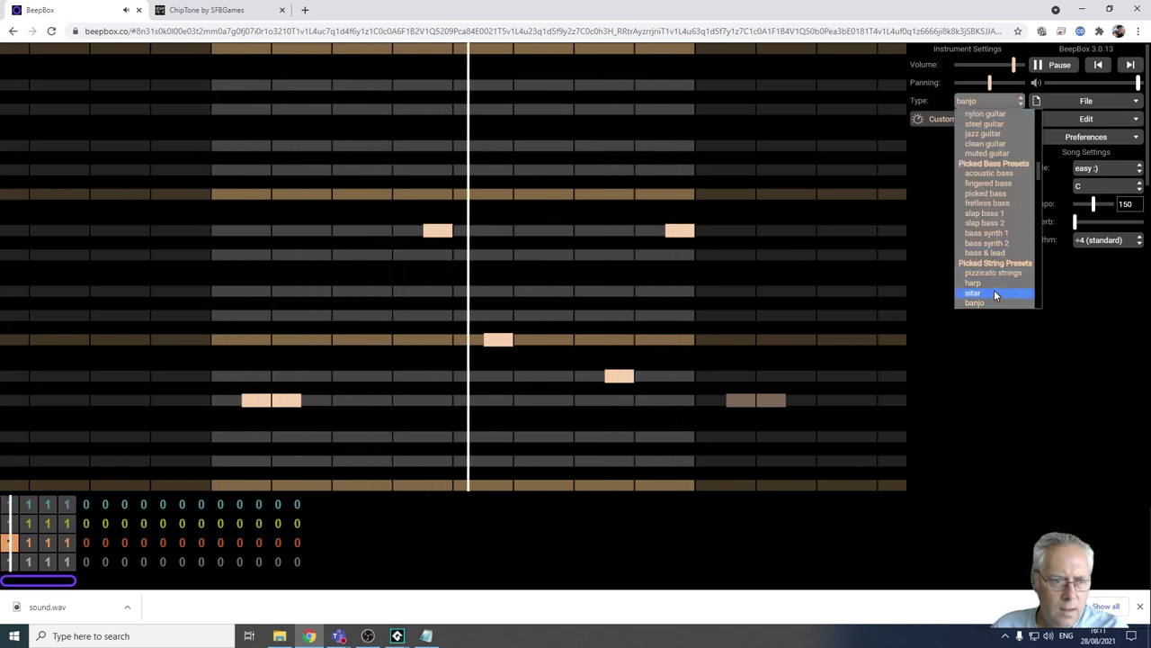
click(992, 176)
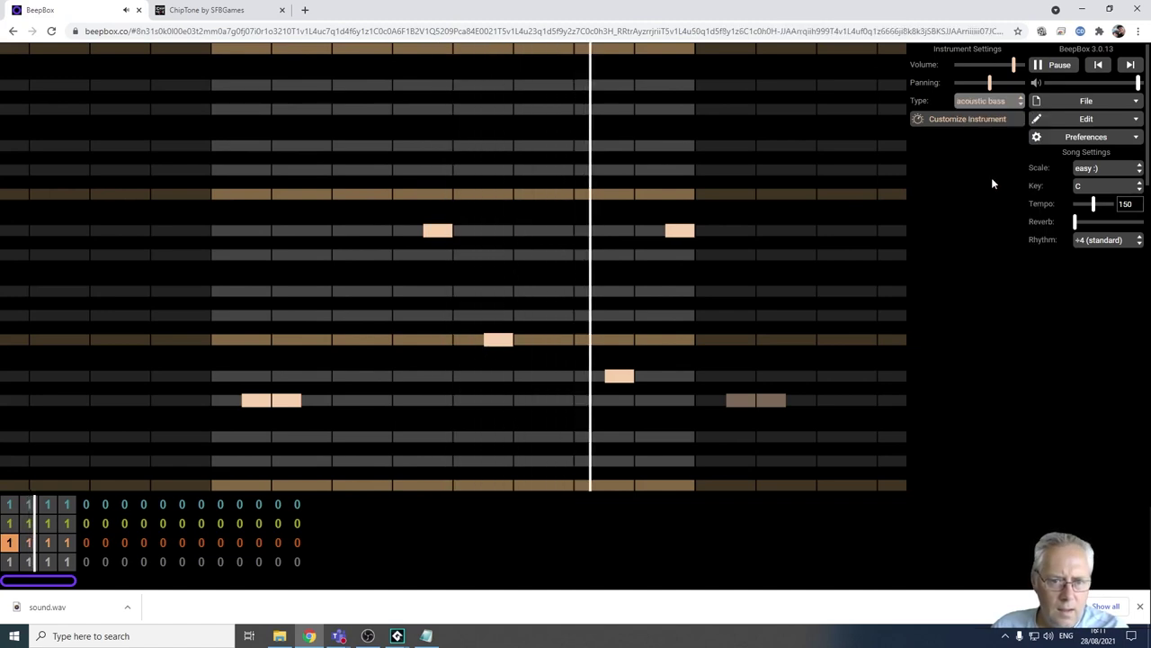
click(1024, 106)
scroll(1012, 185, up, 1)
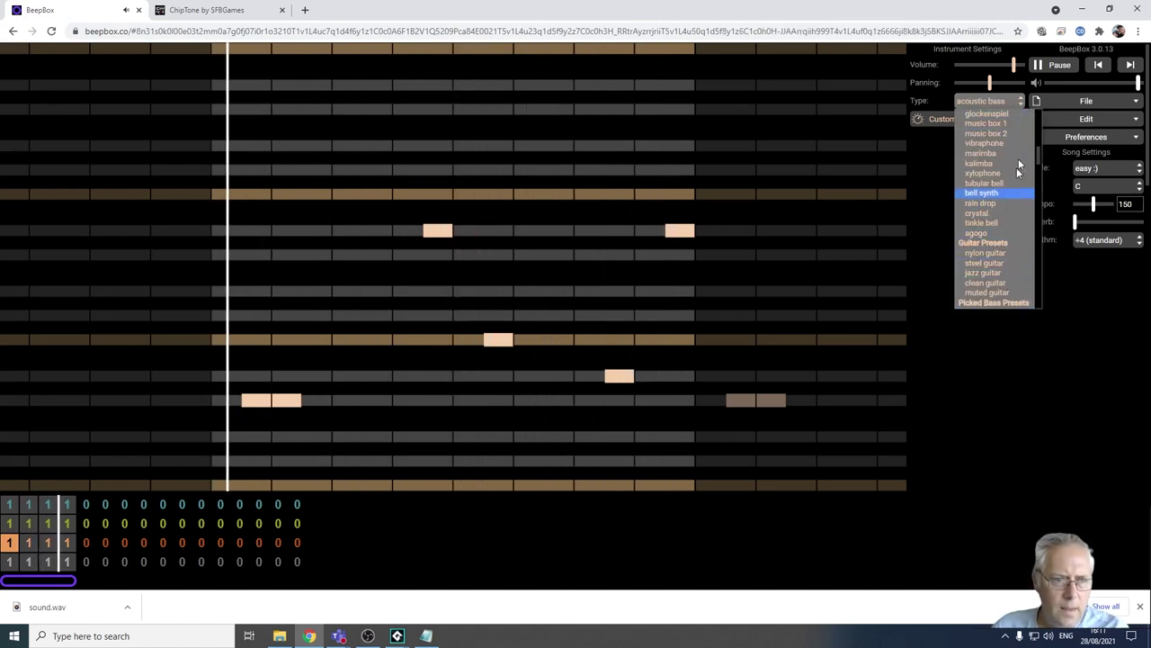
click(935, 207)
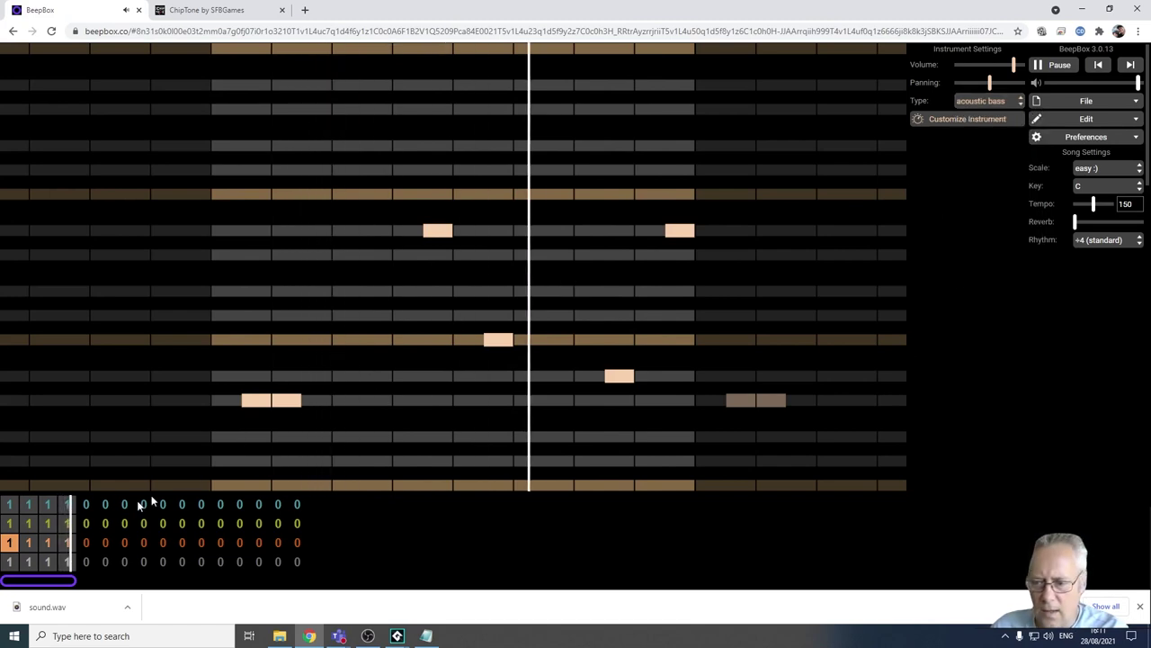
- Select the yellow channel's first pattern and set its instrument to FM twang
click(11, 524)
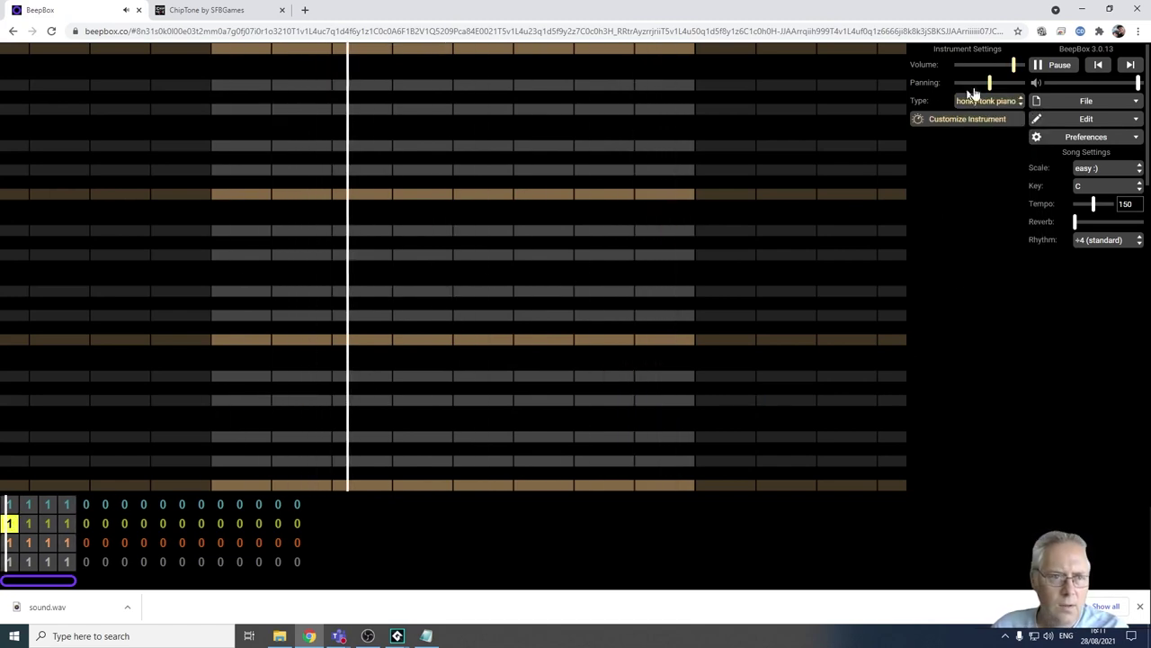
click(1019, 103)
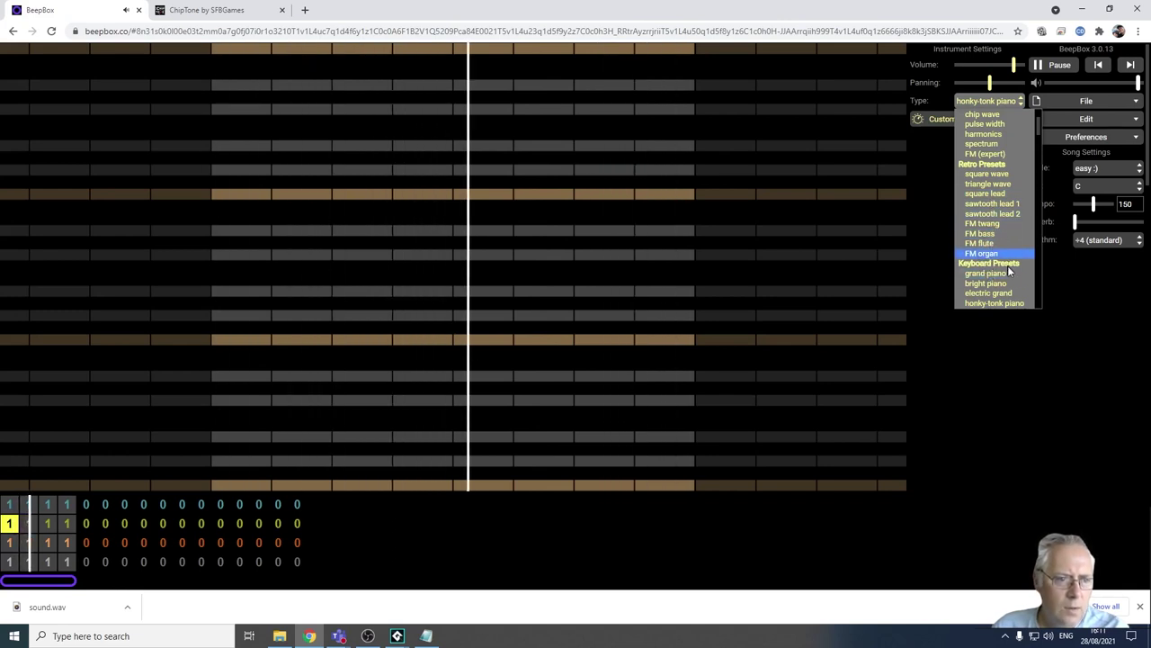
scroll(985, 288, down, 1)
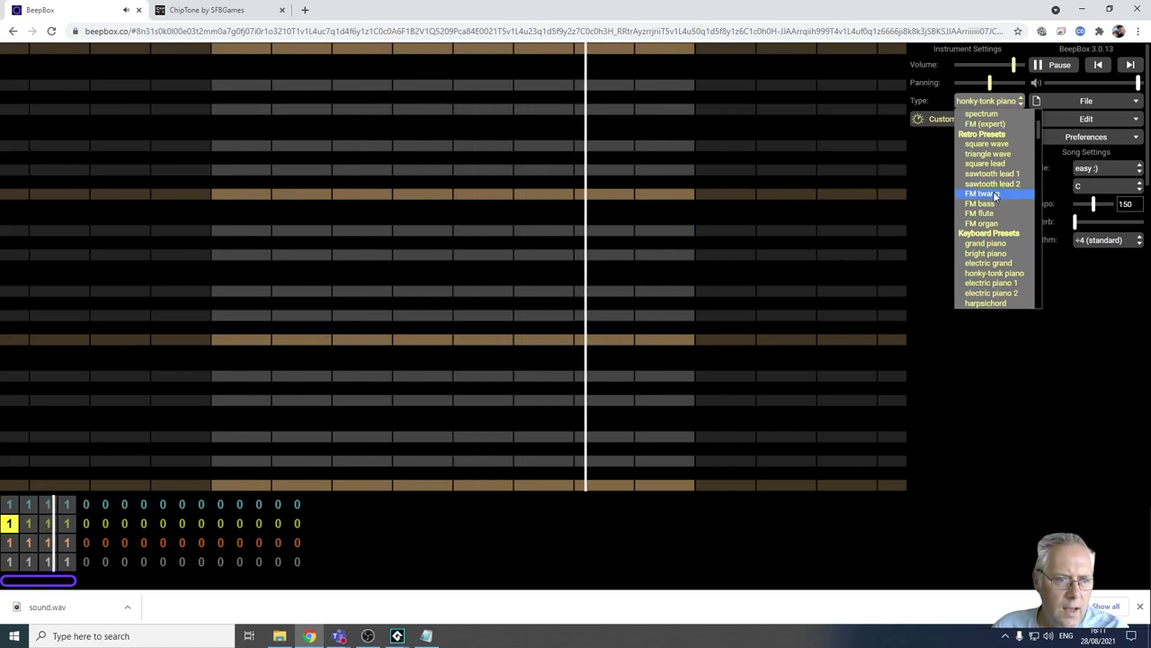
click(996, 196)
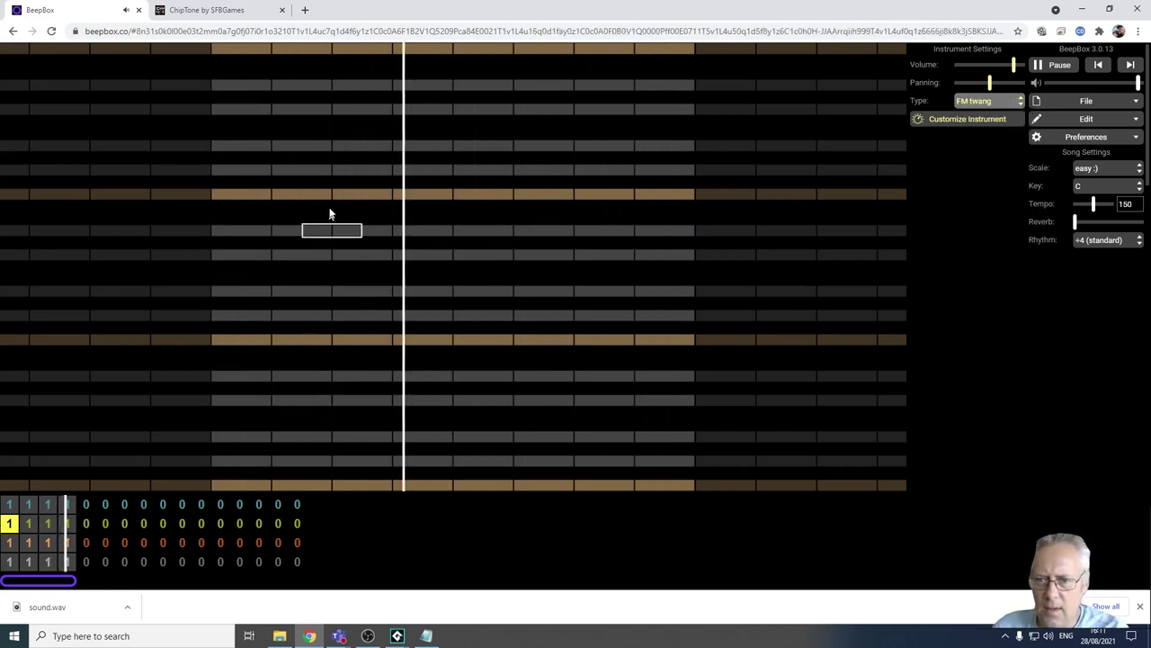
- Add one-beat yellow notes: eleventh row up on beat one, twelfth on three and eight, sixth on five, fourth on six, thirteenth on six and seven
click(373, 170)
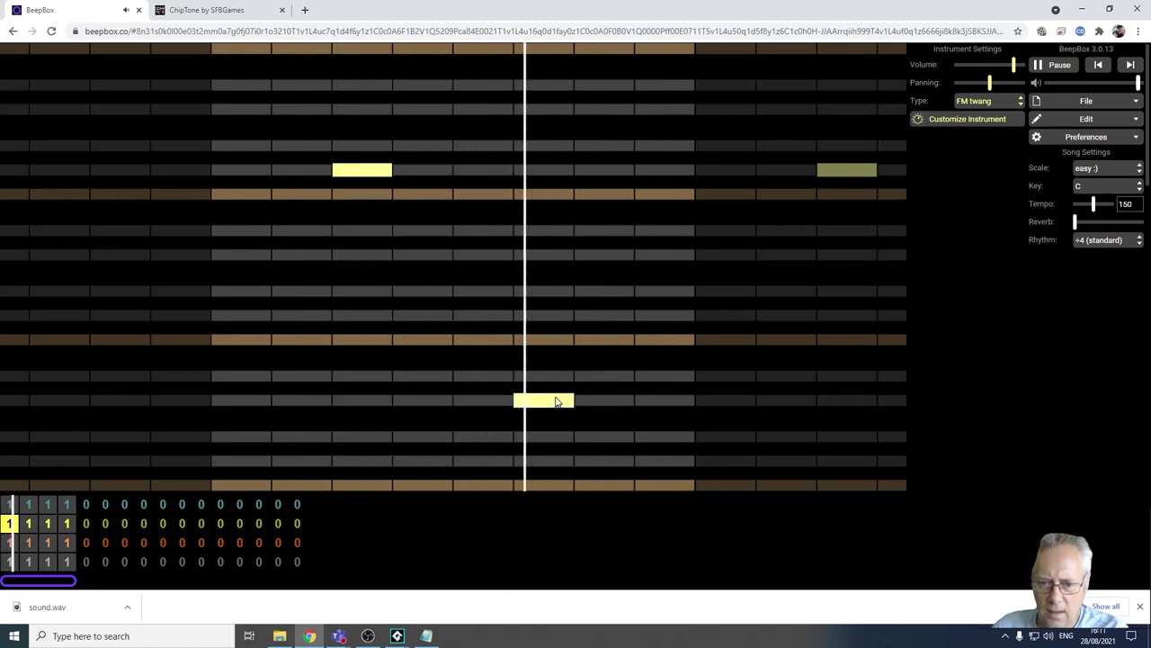
click(531, 147)
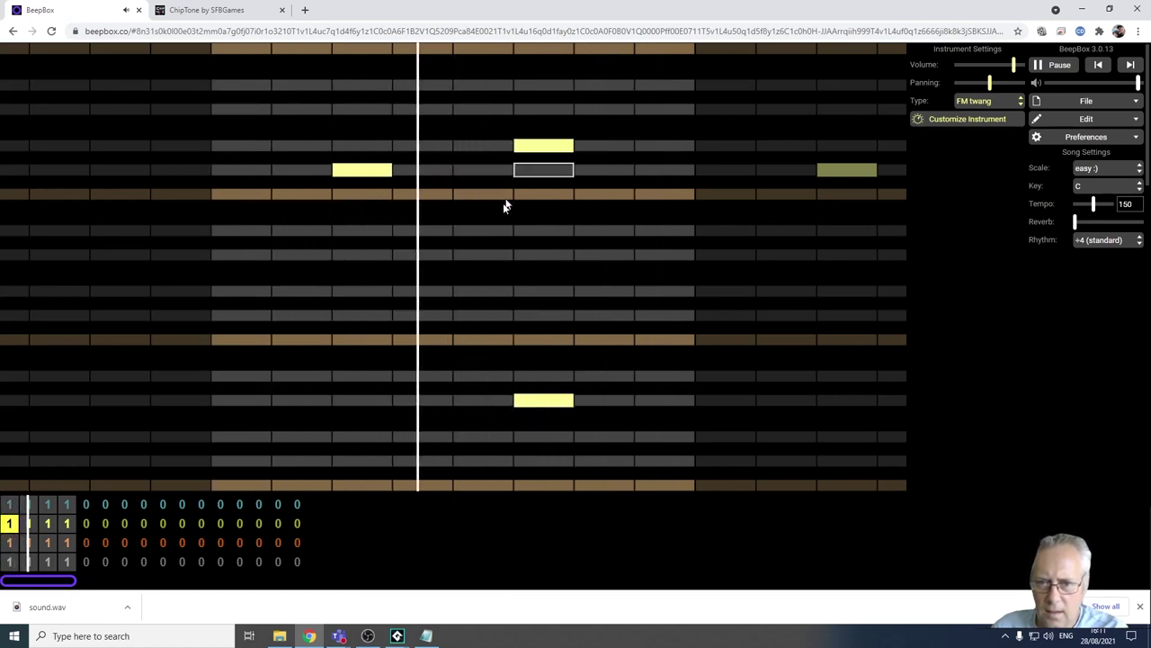
click(611, 155)
click(654, 170)
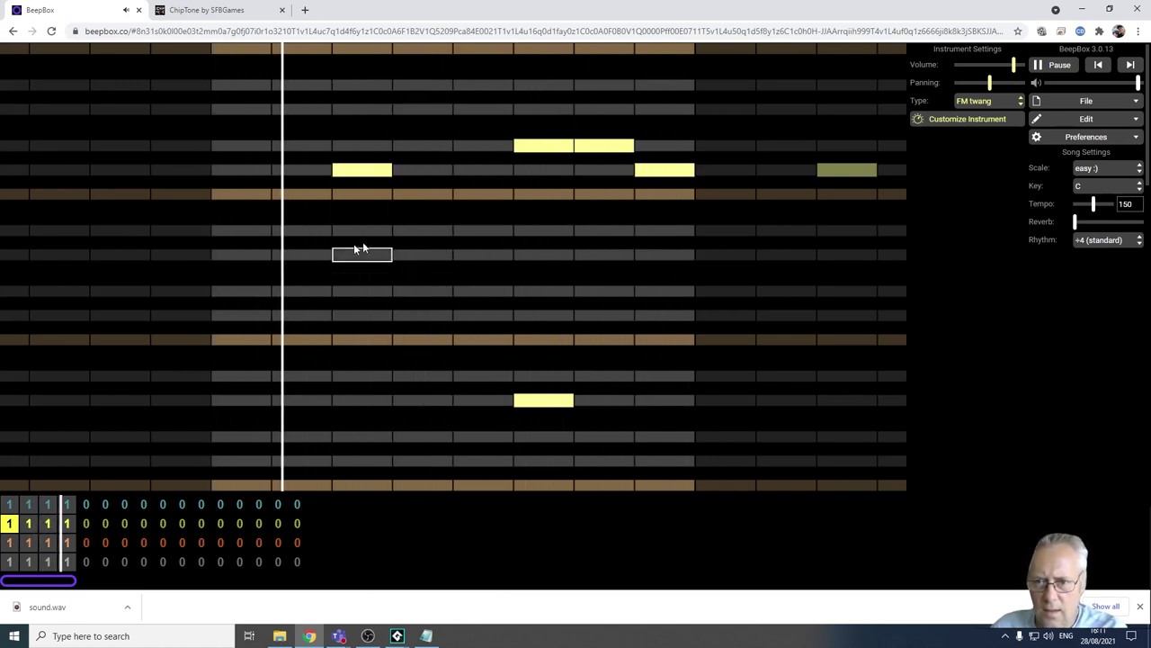
click(237, 199)
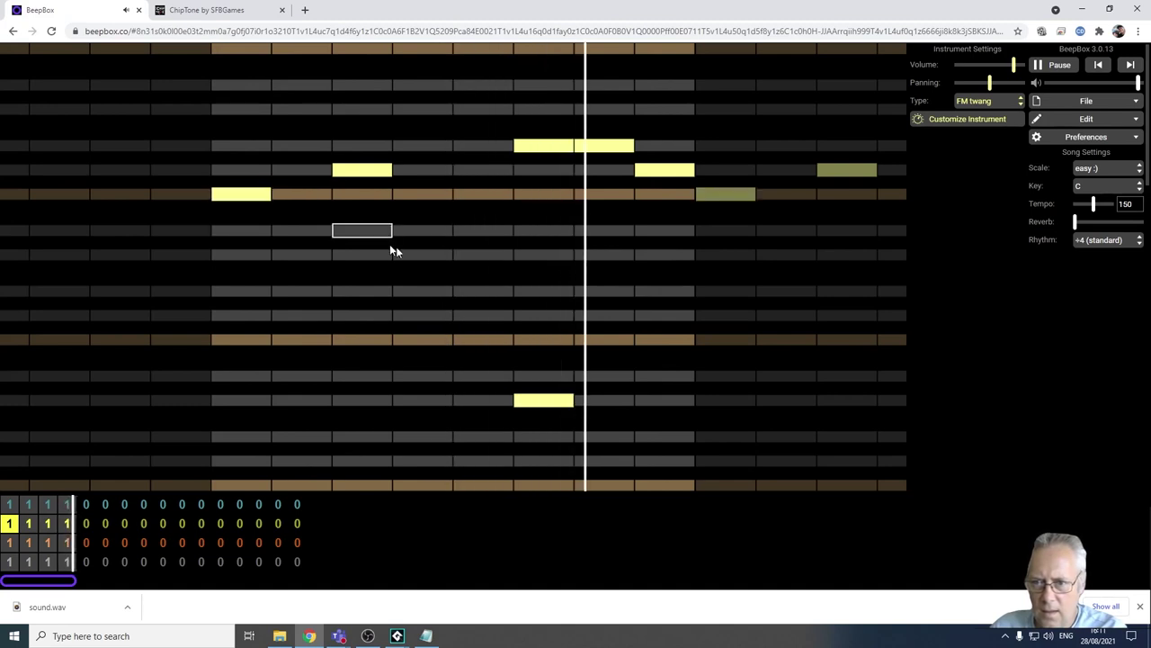
click(463, 342)
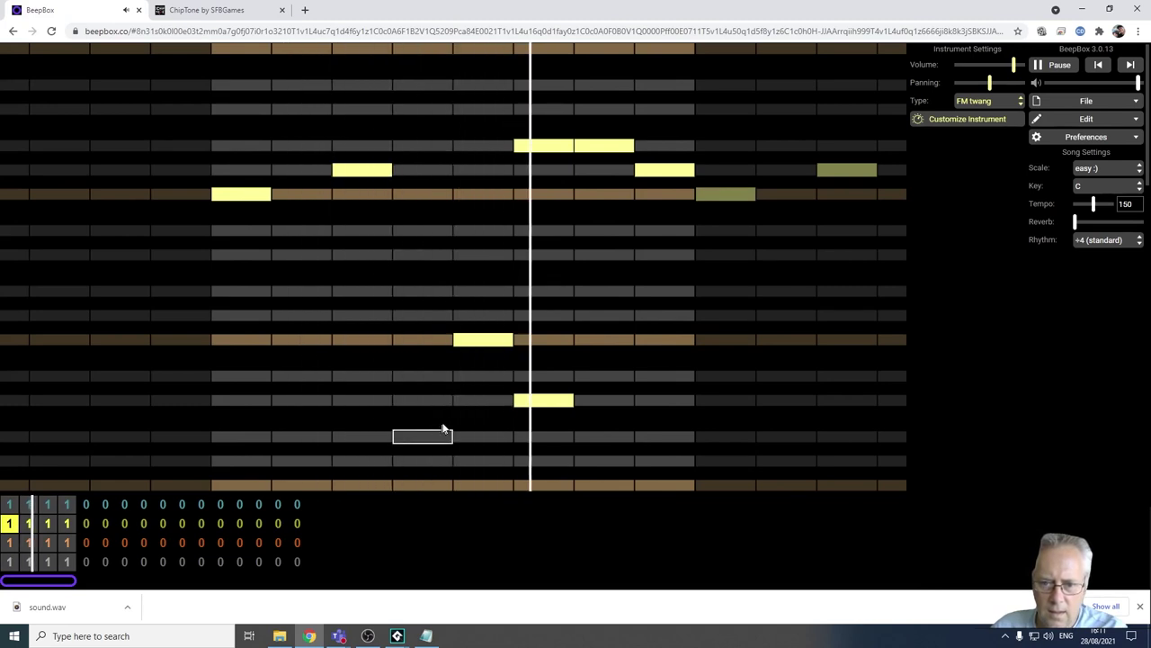
- Set the blue channel to brass section and draw a two-beat opening note in the fifth row up, bending to the eighth over beat two
click(10, 504)
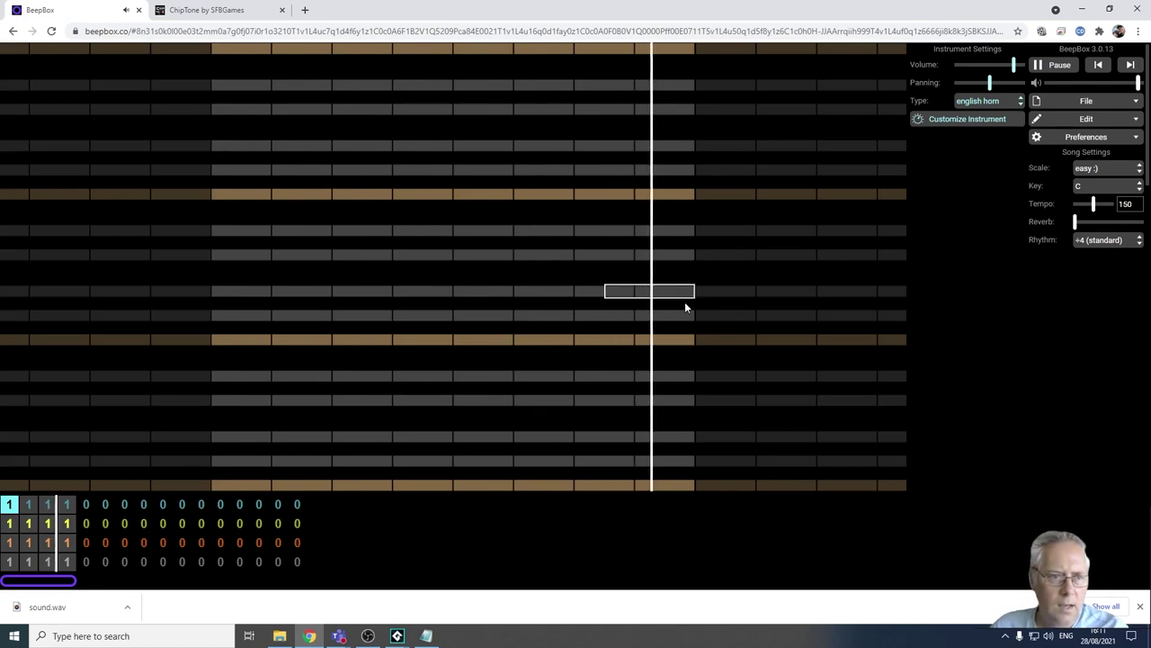
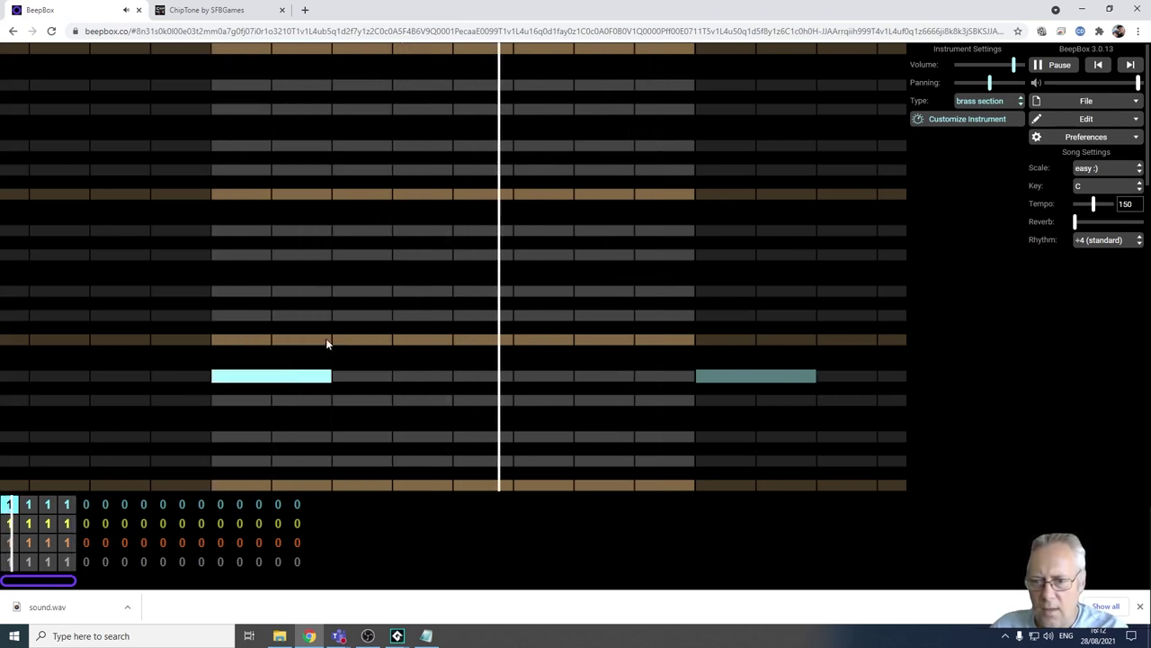
mouse_move(279, 376)
mouse_down()
mouse_move(344, 288)
mouse_move(330, 290)
mouse_up()
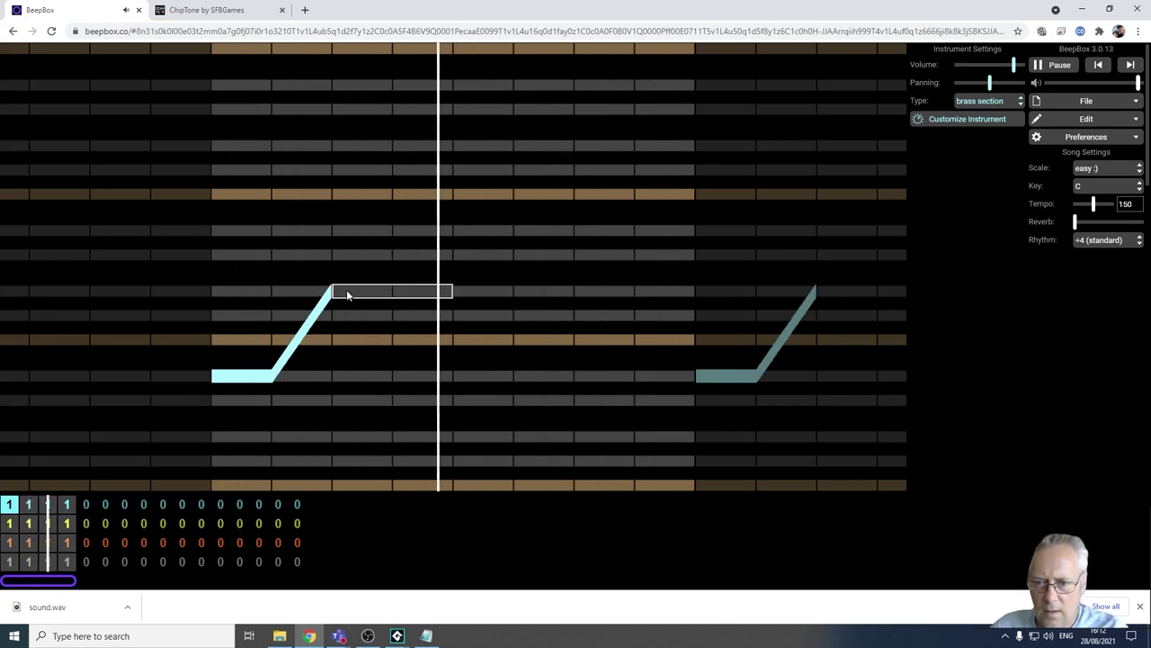
- Add an eighth-row note over beats three and four that dips to the sixth row, and two-beat sixth-row notes from beats five and seven
click(382, 293)
drag(441, 293, 449, 340)
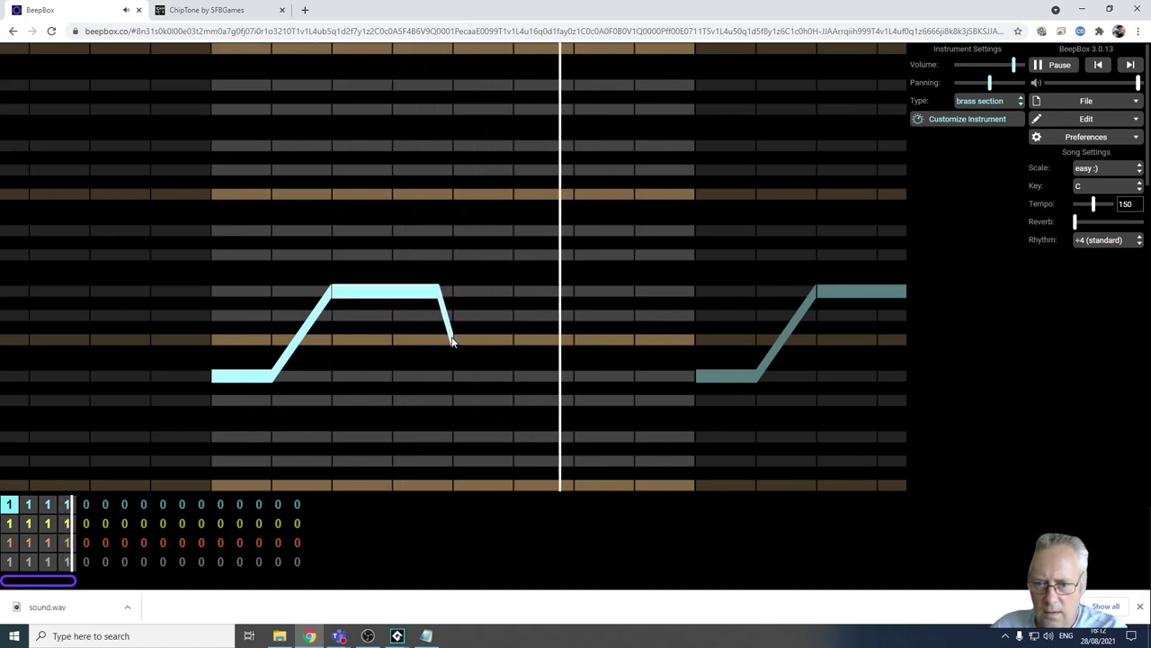
click(492, 341)
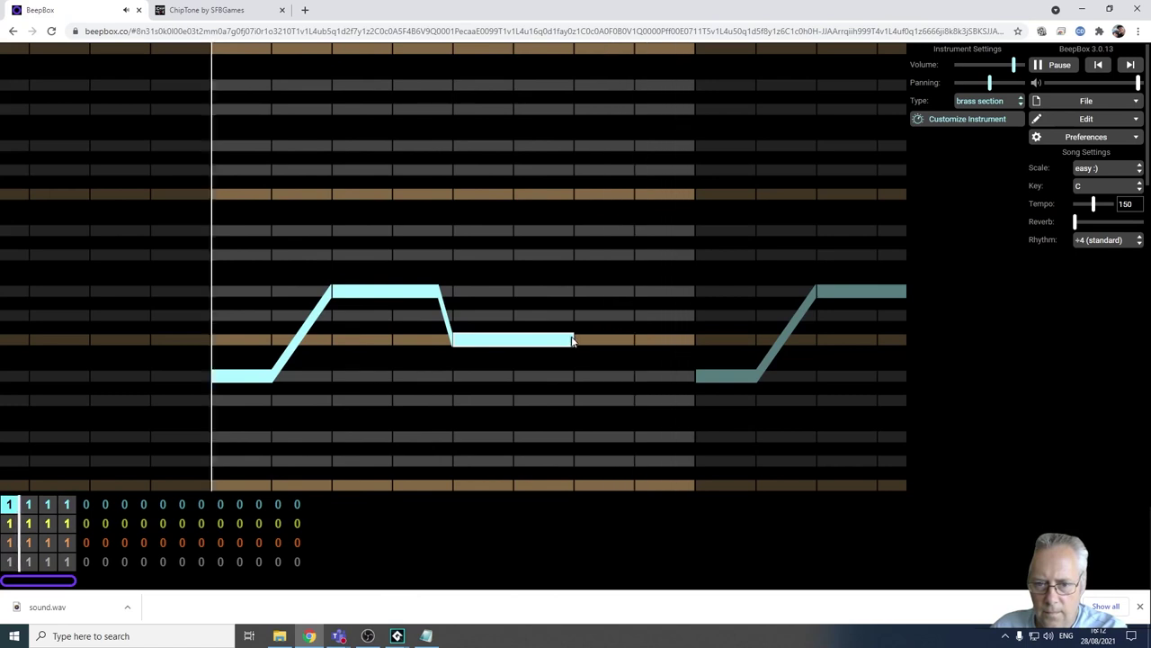
click(627, 351)
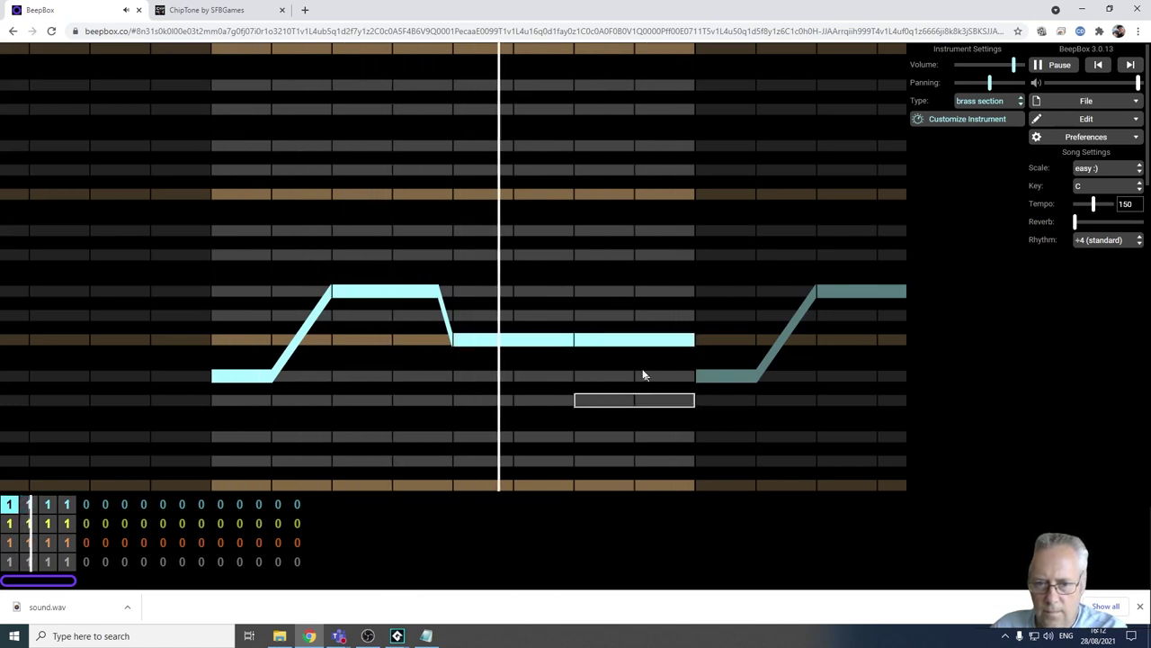
- Reshape the last brass note to rise from the sixth to the eighth row over beat seven, and add a one-beat eighth-row note on beat eight
click(686, 342)
click(685, 345)
mouse_move(686, 340)
mouse_down()
mouse_move(676, 285)
mouse_move(666, 305)
mouse_move(658, 294)
mouse_move(691, 291)
mouse_move(664, 289)
mouse_move(634, 334)
mouse_up()
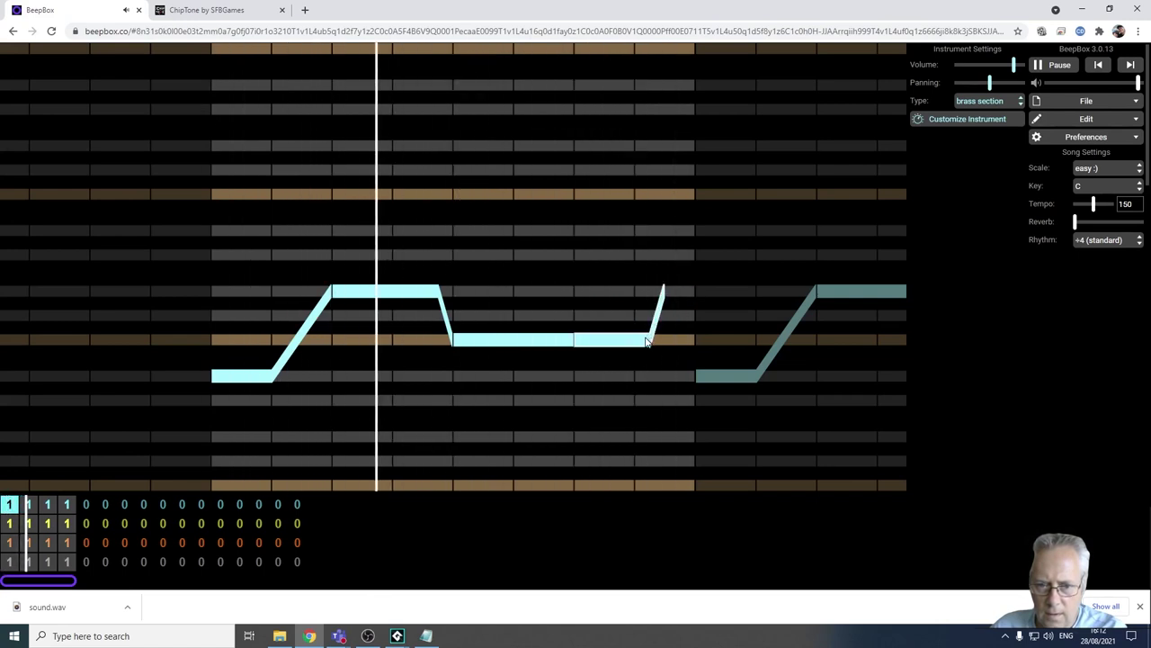
drag(662, 295, 637, 298)
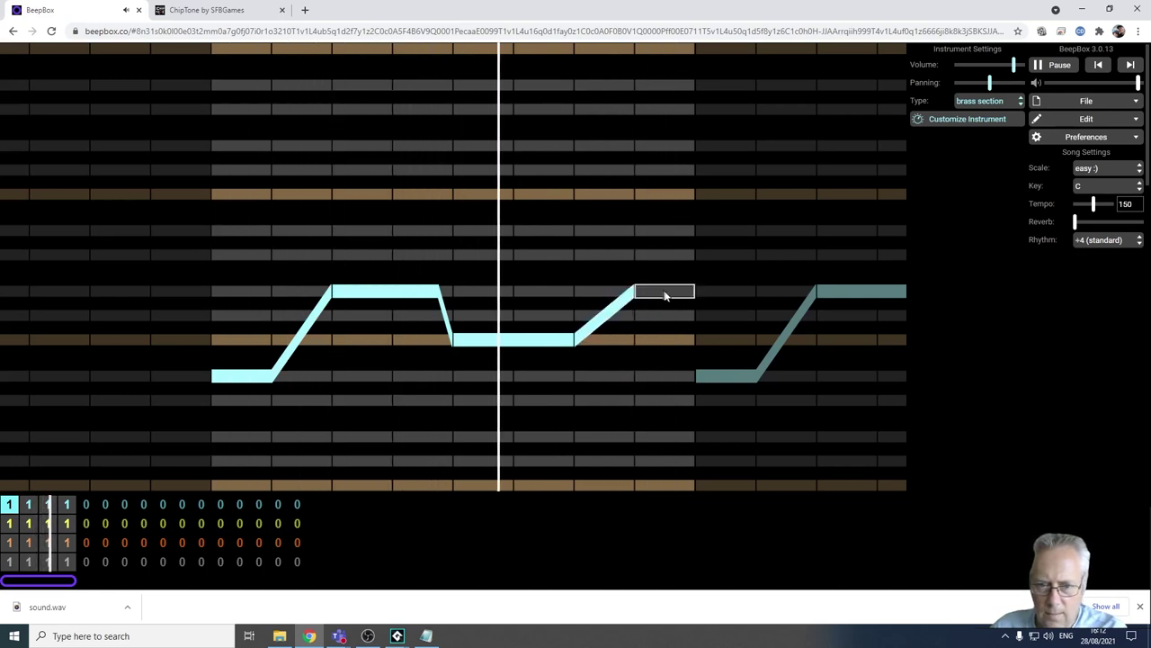
click(641, 293)
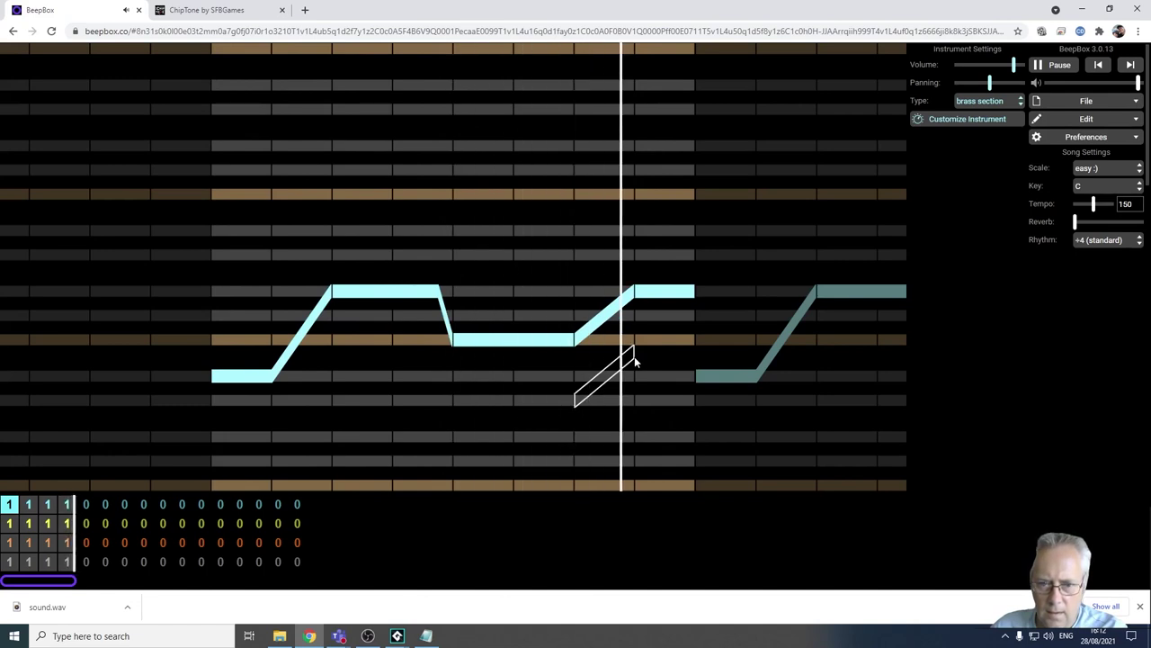
- Bend the beat-eight note down to the seventh row and reshape the beat-seven note to hold briefly in the sixth row before rising
drag(636, 294, 637, 316)
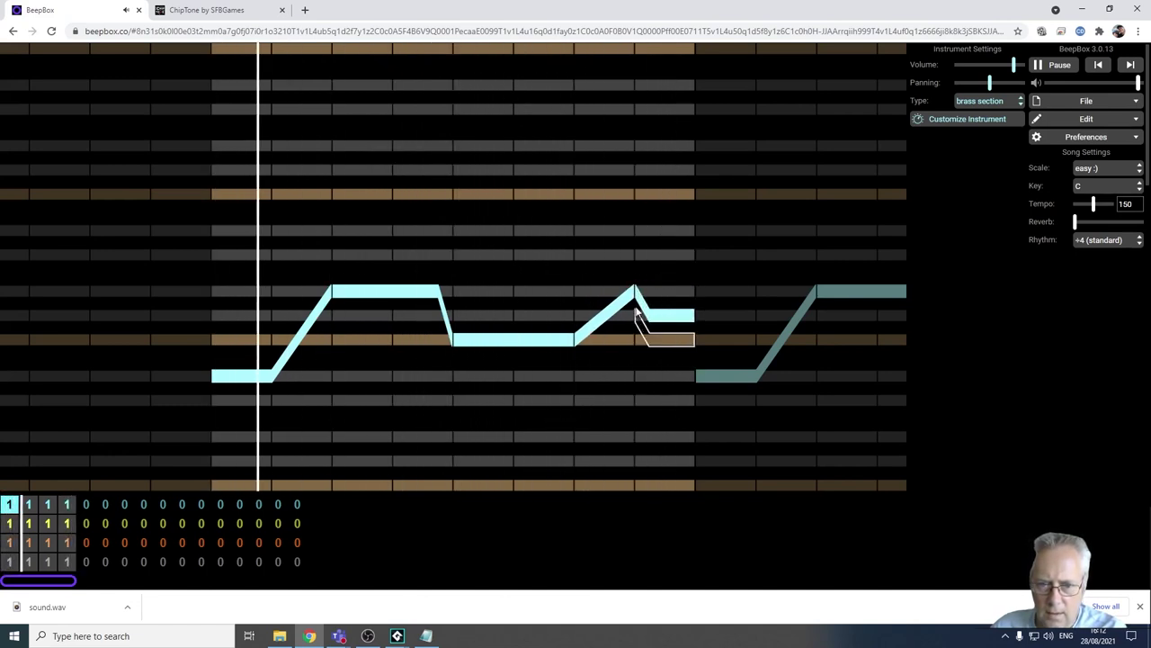
drag(637, 314, 632, 317)
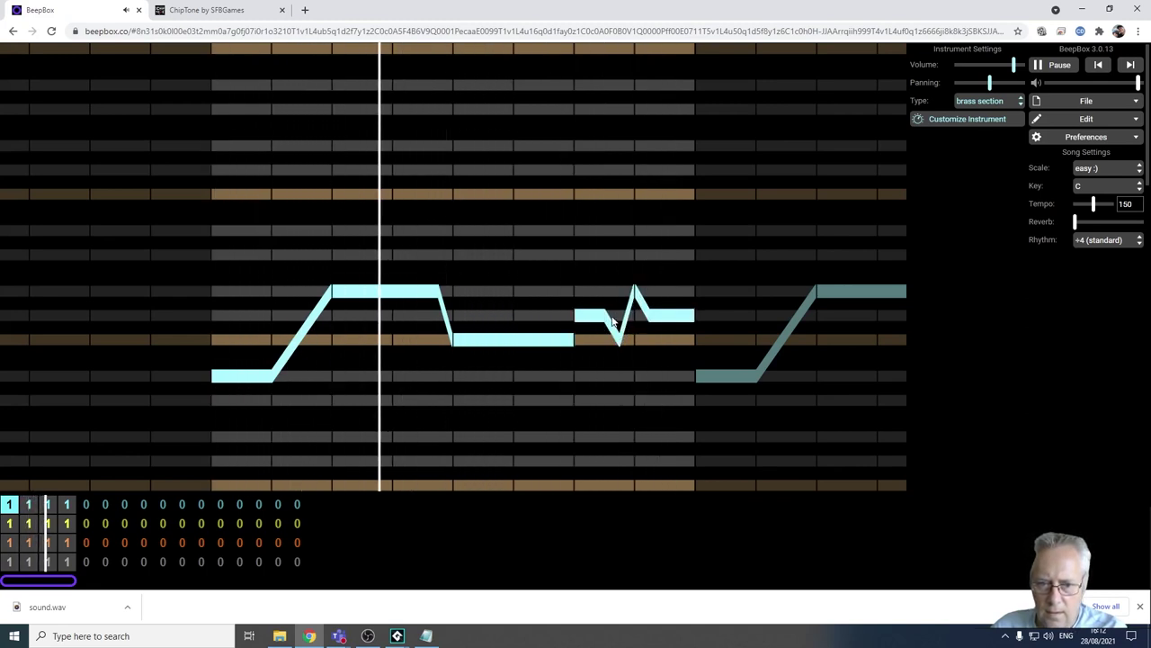
drag(586, 337, 590, 316)
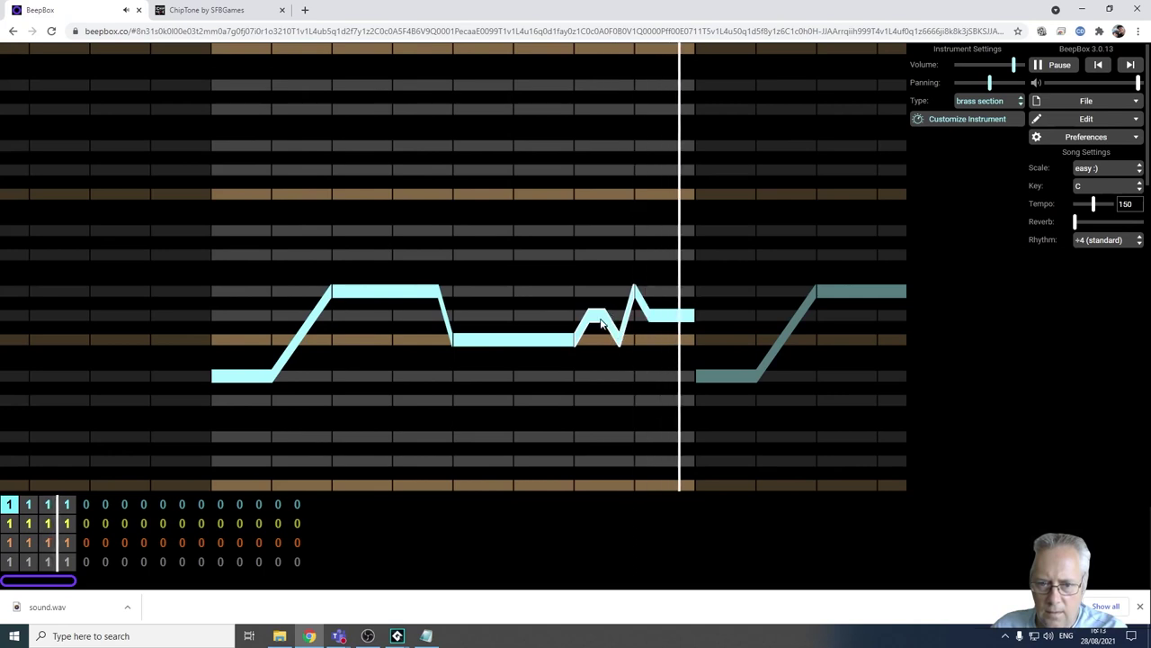
mouse_move(590, 316)
mouse_down()
mouse_move(593, 342)
mouse_move(619, 315)
mouse_move(621, 340)
mouse_up()
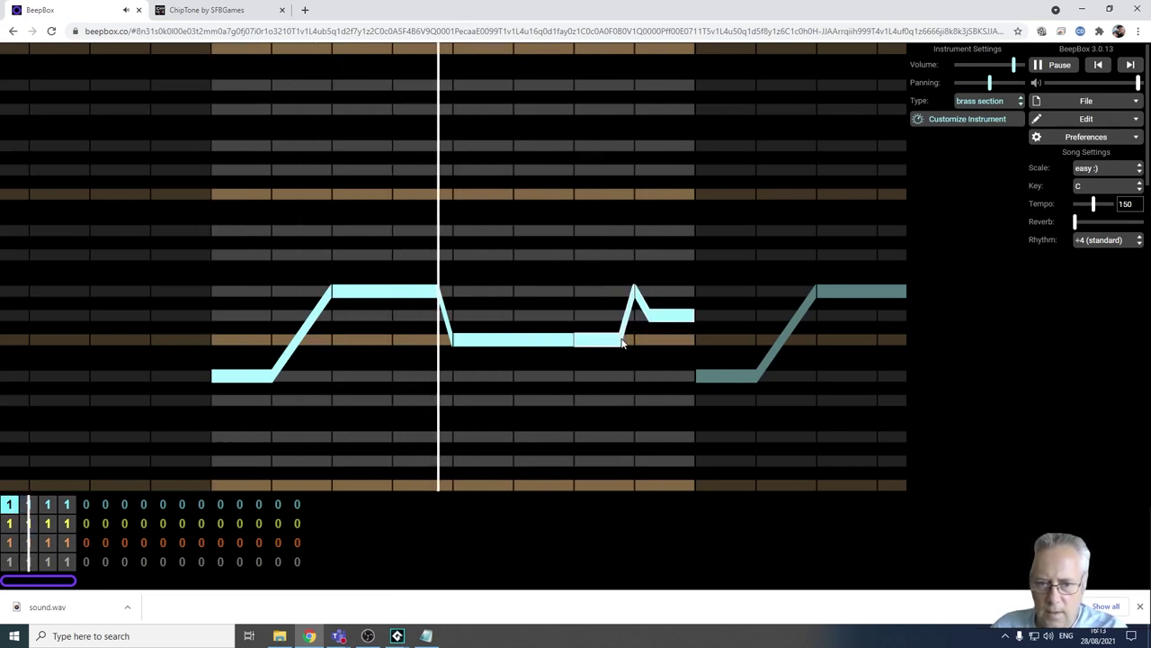
drag(591, 339, 629, 342)
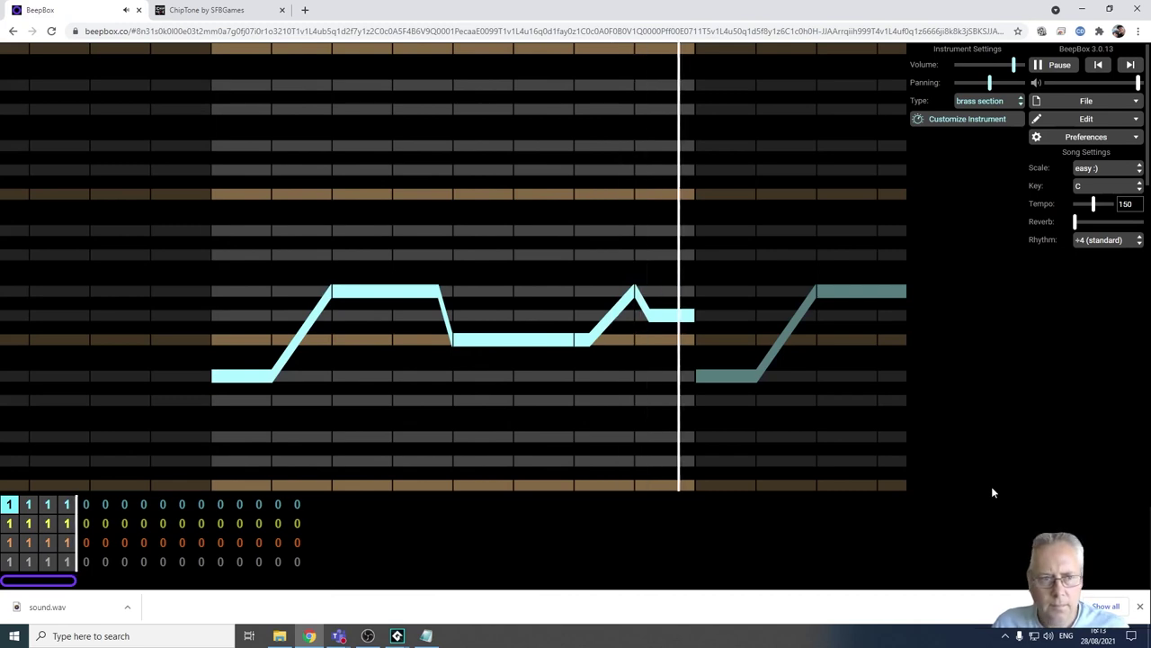
- Stop playback and export the song as an .mp3 file named Backing Track with the outro turned off
click(1046, 66)
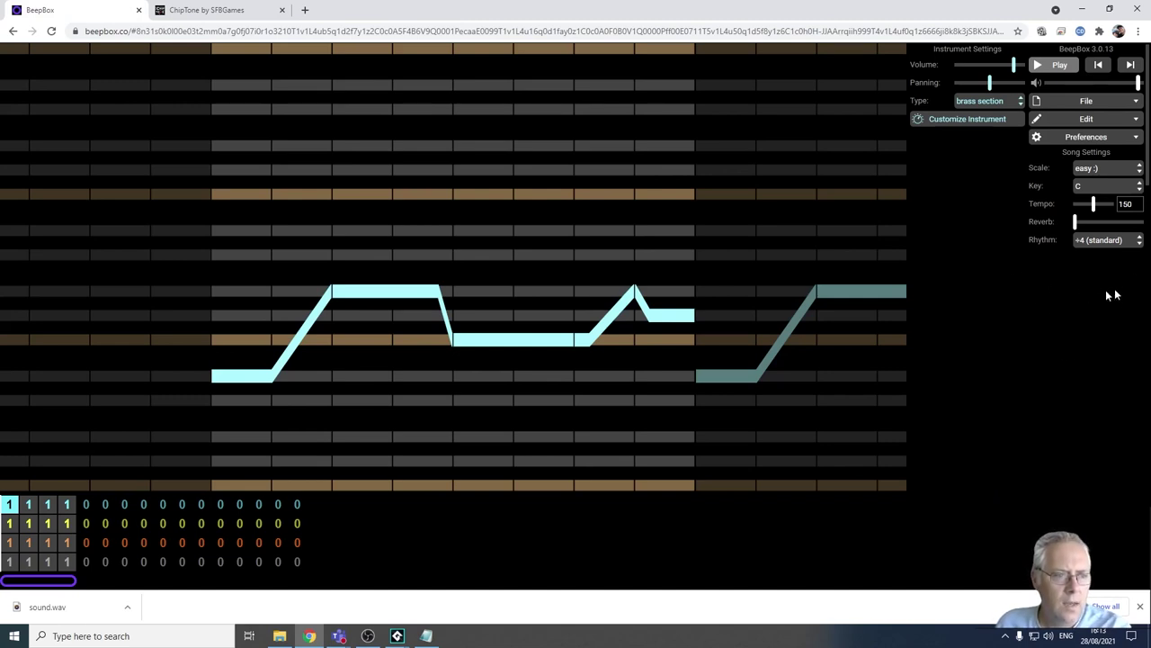
click(1106, 103)
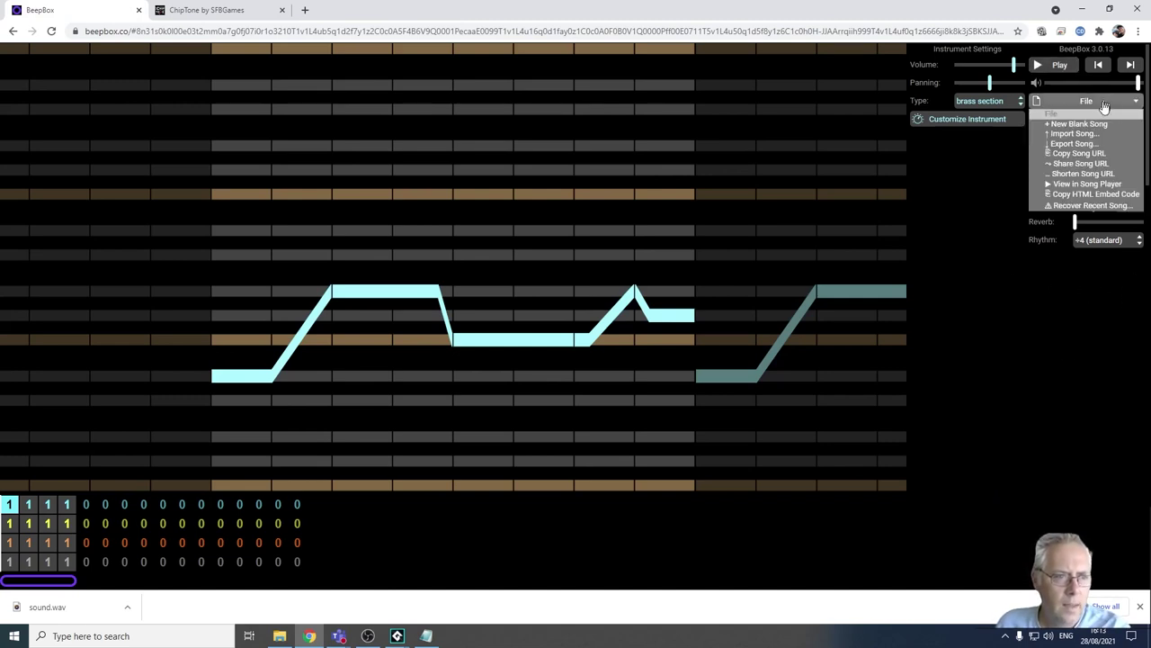
click(1075, 144)
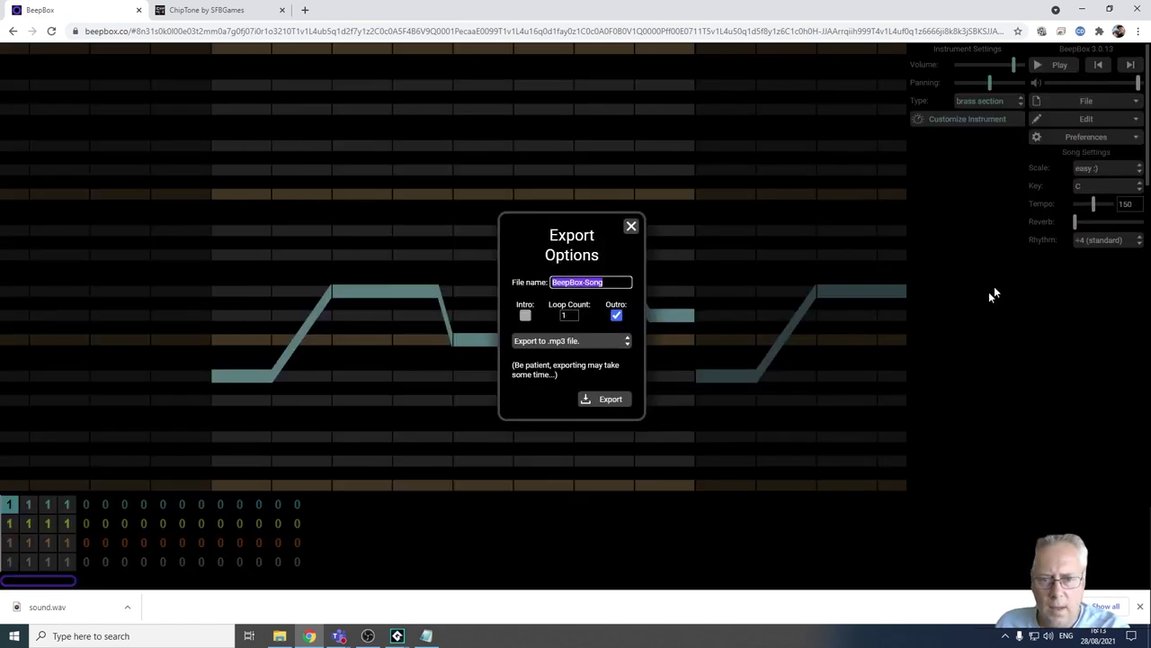
click(617, 314)
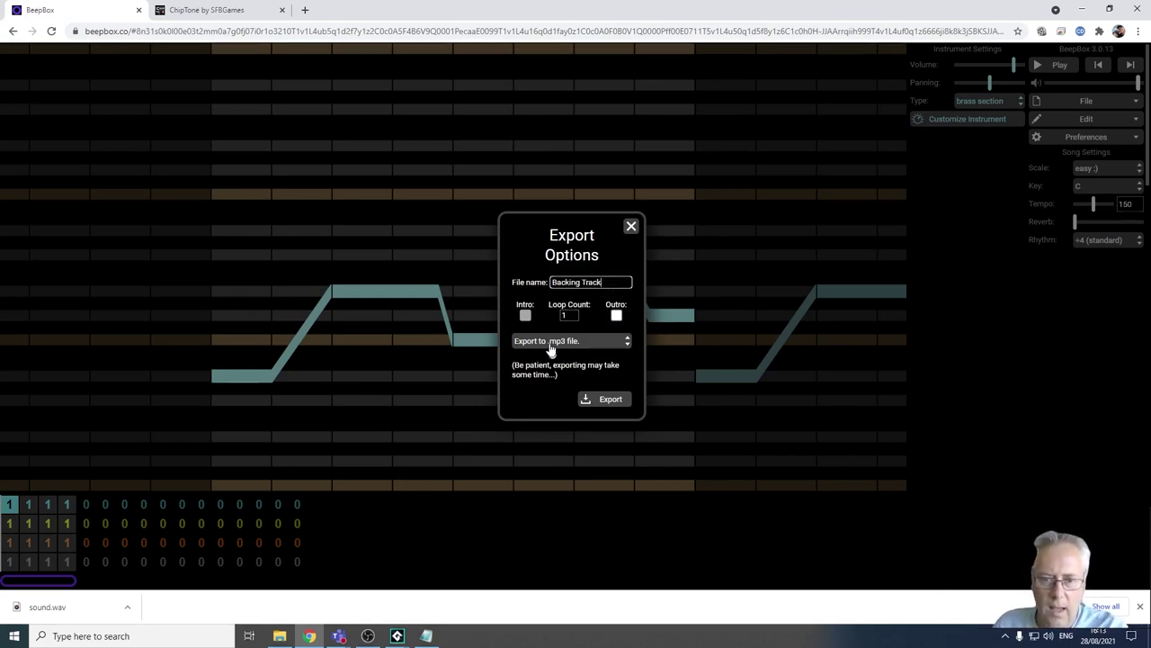
click(608, 405)
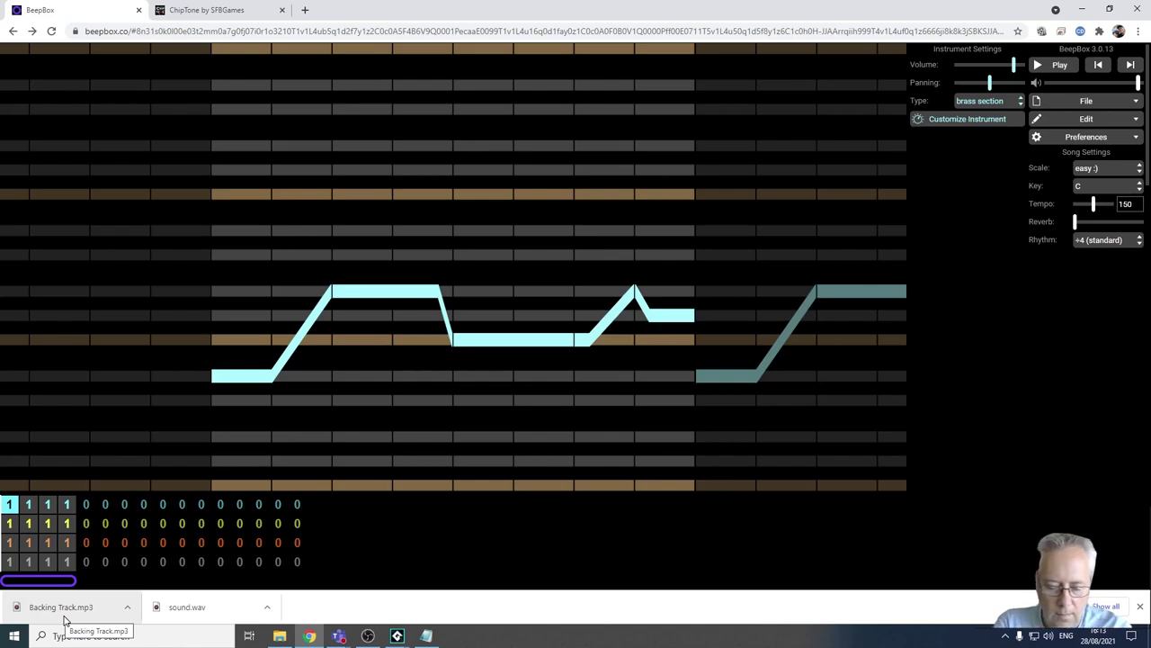
- Open the downloaded Backing Track.mp3 to check it in the music player, and close the player and the downloads bar
key(Page_Down)
scroll(203, 563, up, 5)
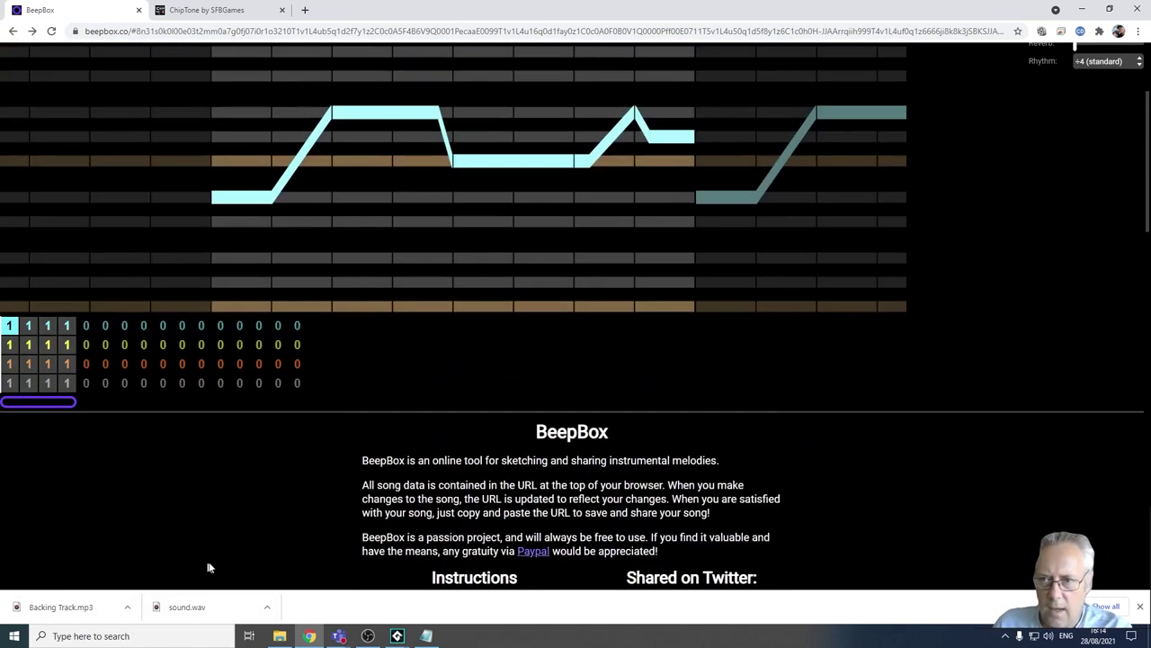
click(126, 608)
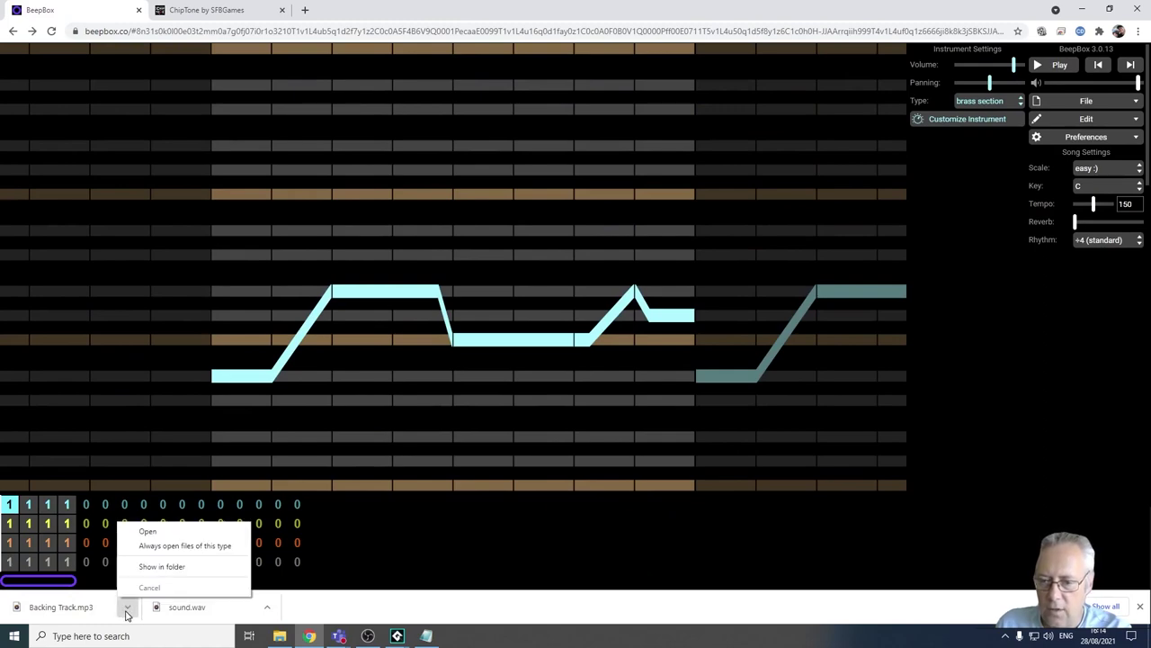
click(172, 536)
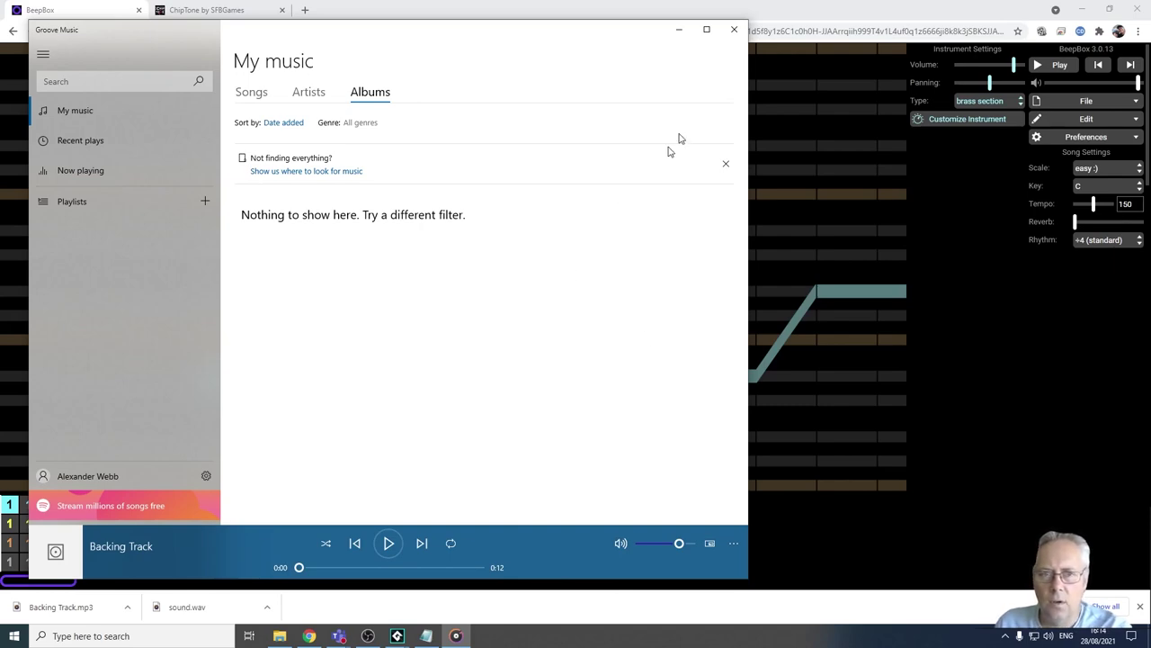
click(734, 29)
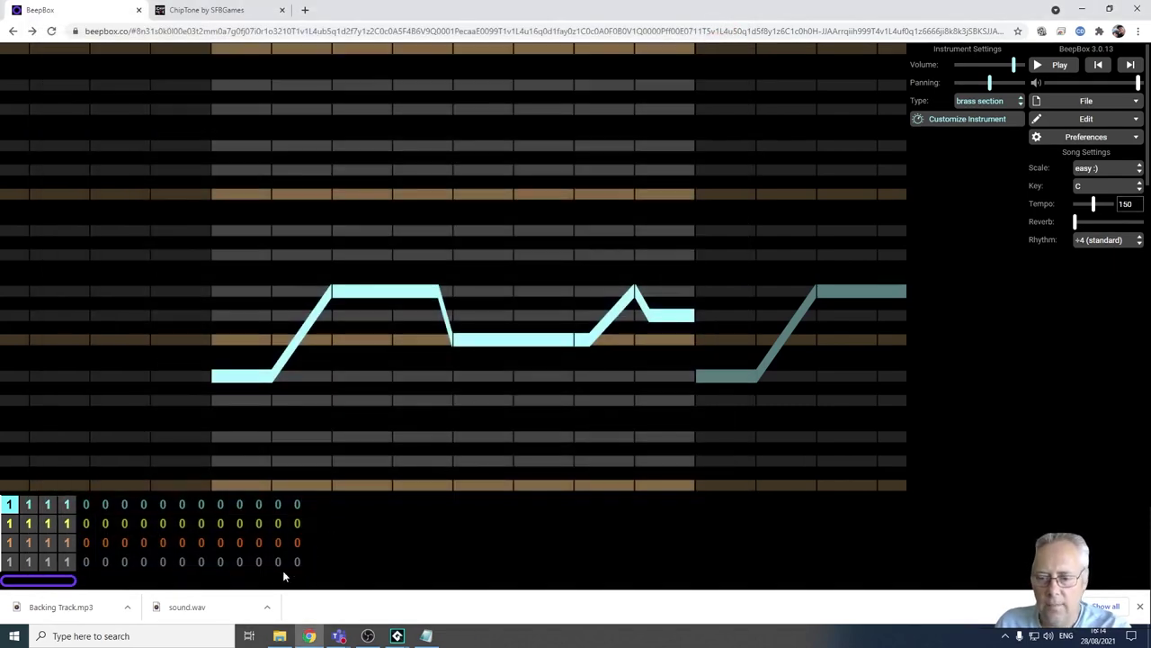
click(1142, 607)
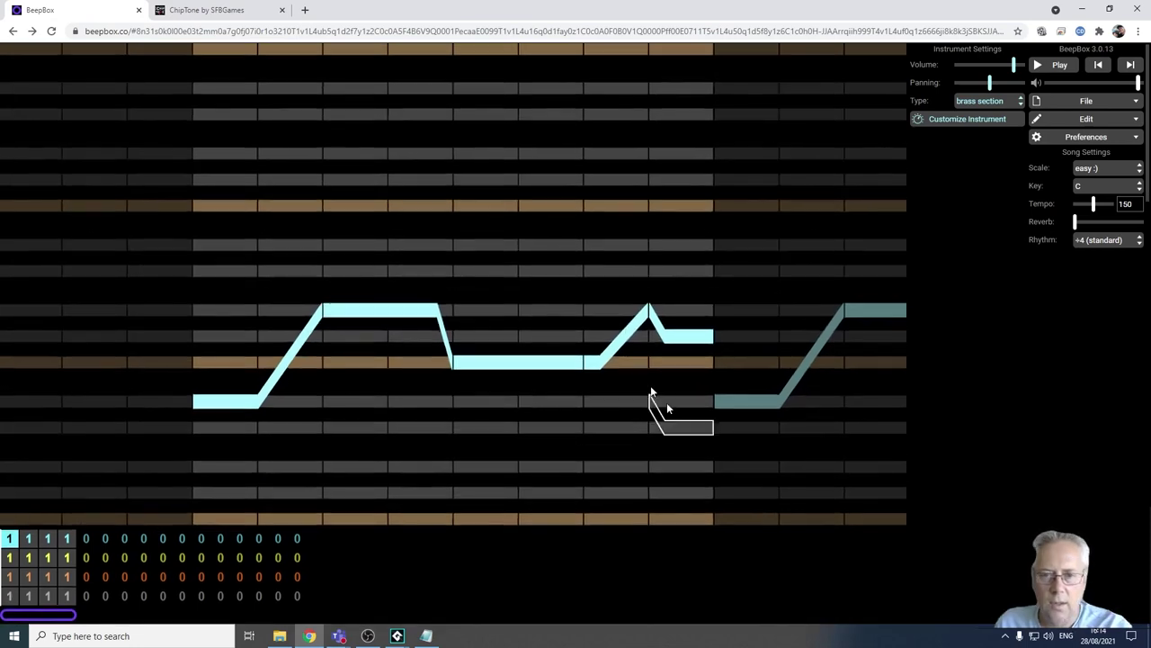
- Switch to ChipTone and audition generated zap, 1up, lose and hurt sounds, playing the hurt sound at a lower pitch
click(217, 11)
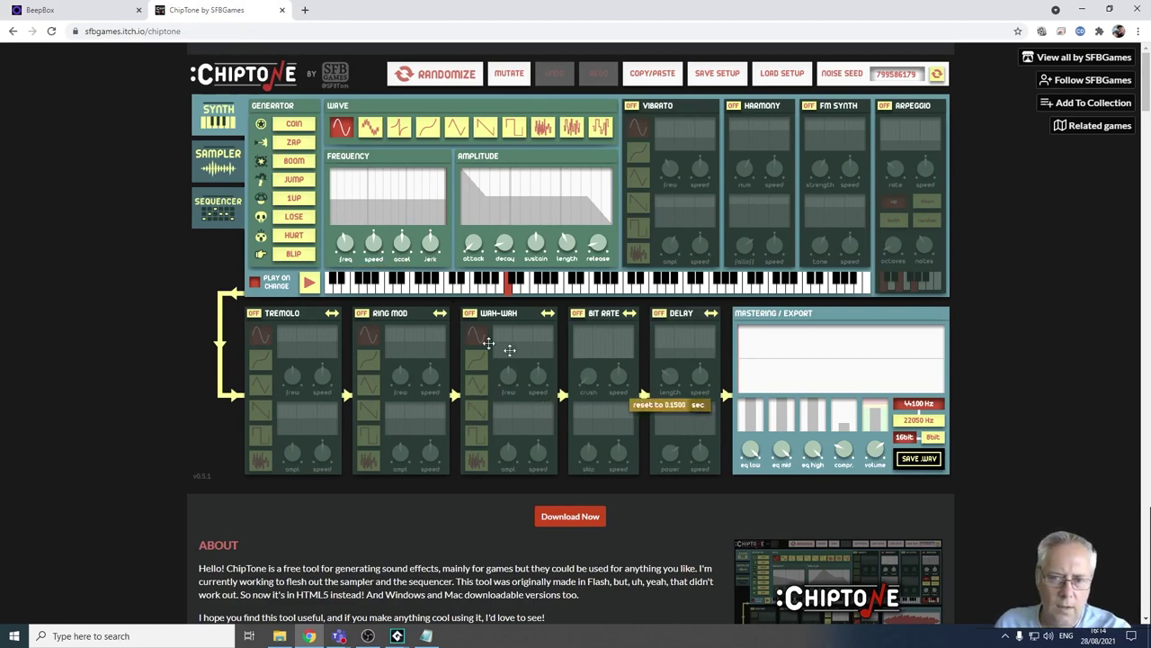
click(294, 143)
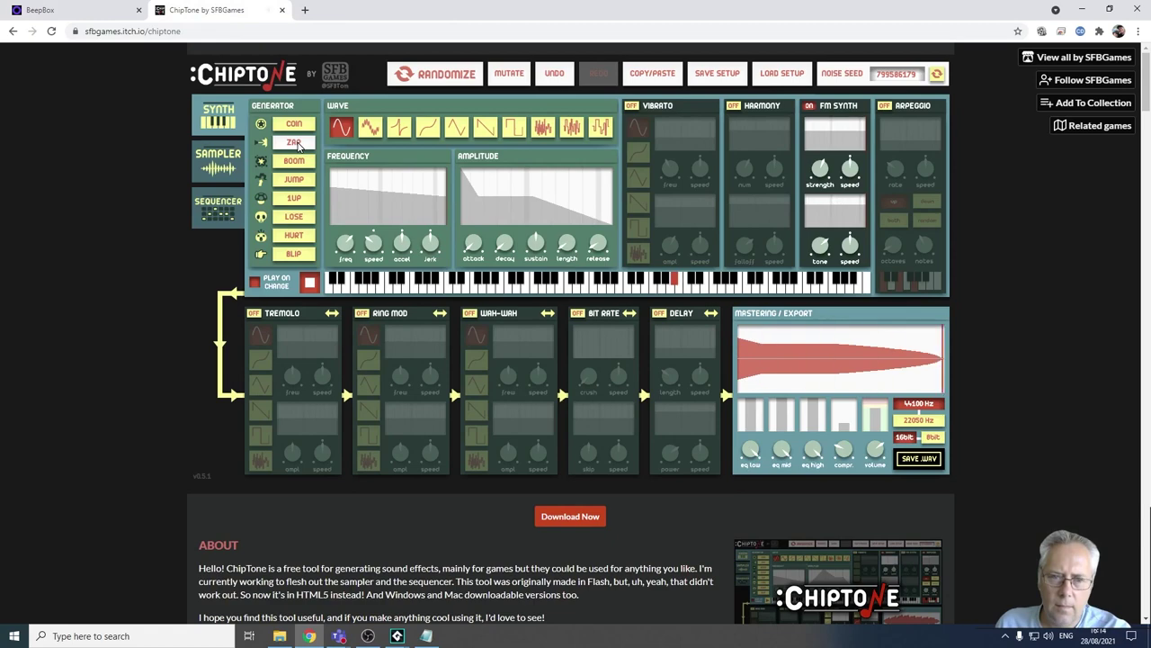
click(286, 202)
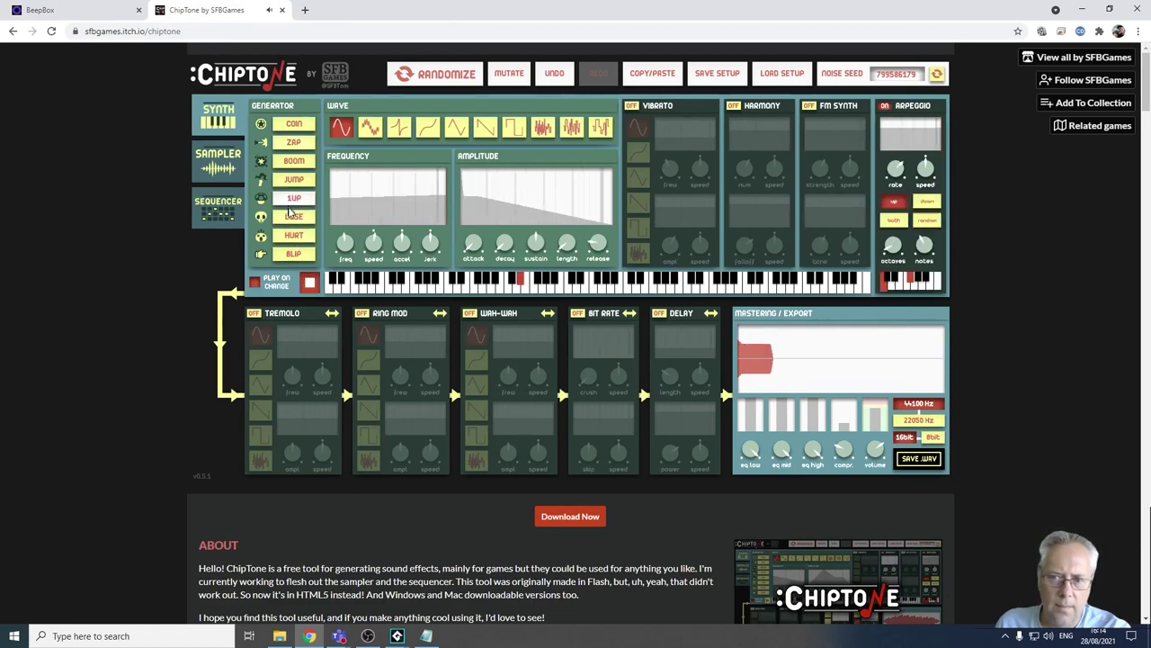
click(298, 236)
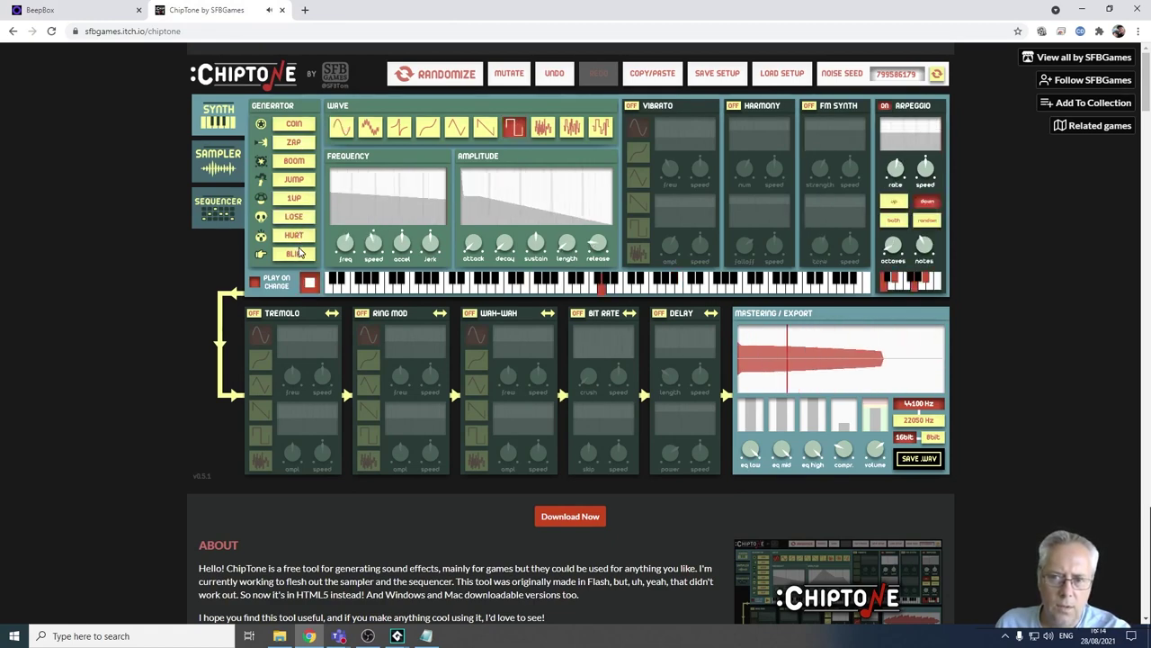
click(298, 237)
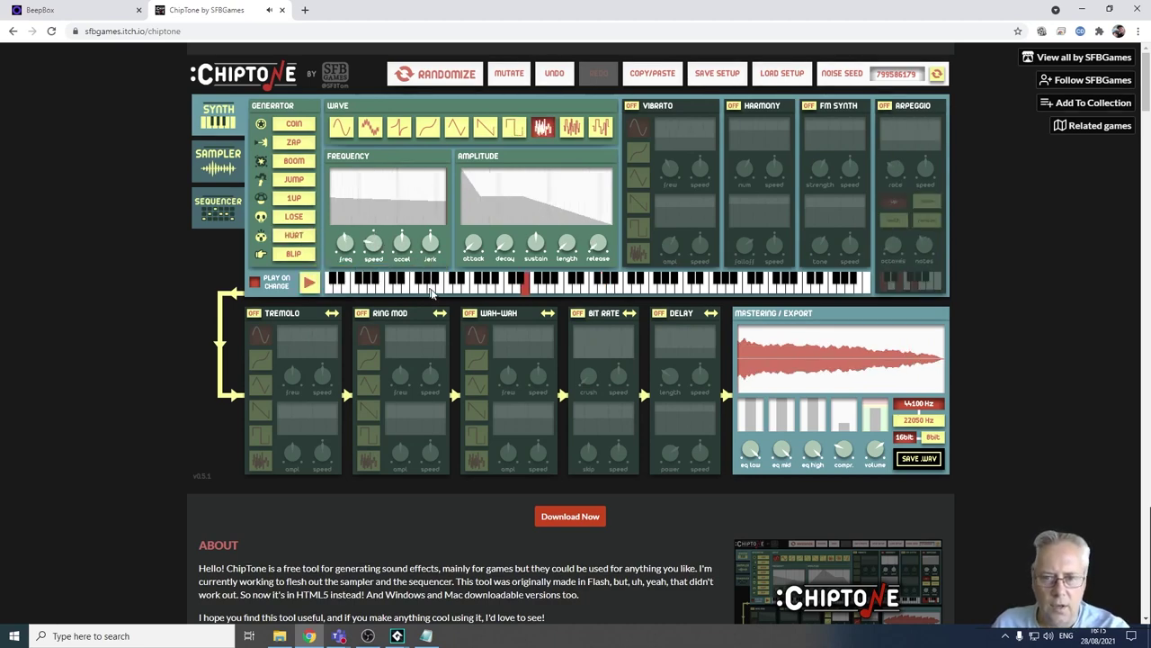
click(456, 286)
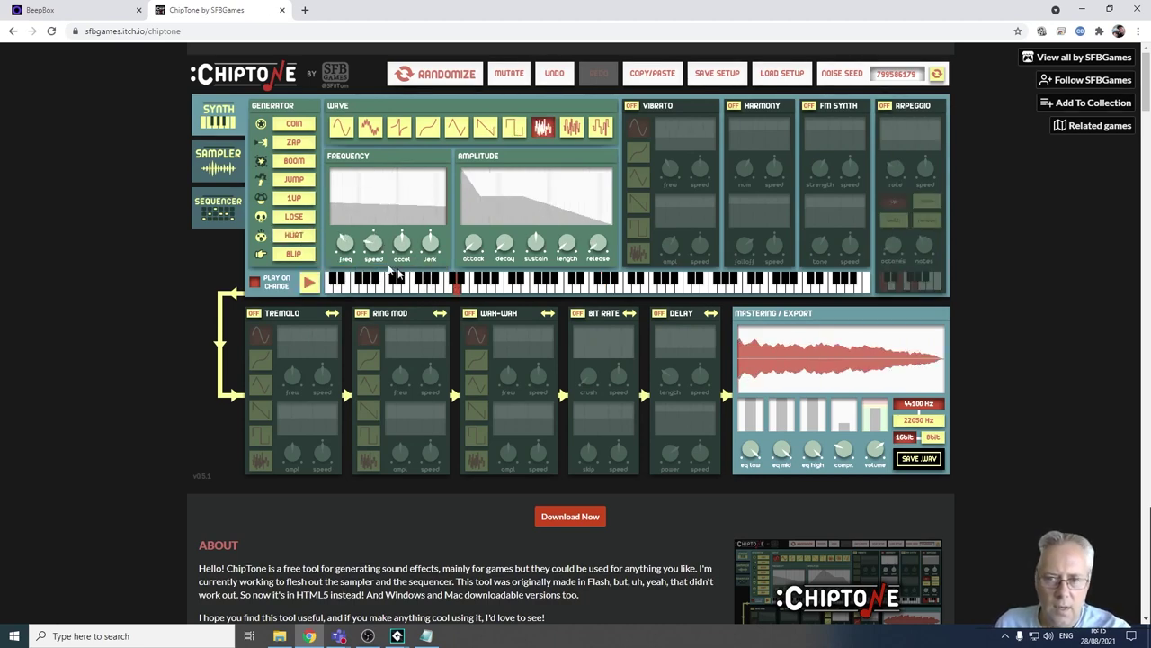
- Generate a new zap sound and play it at several pitches on the keyboard, from very low upwards
click(296, 144)
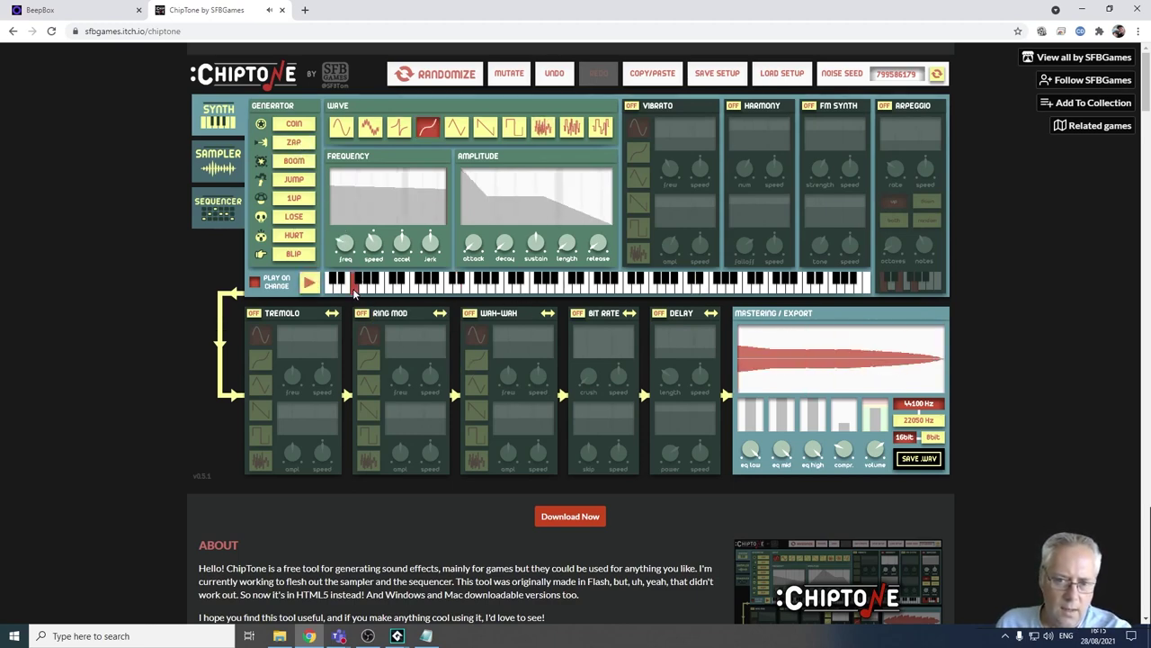
click(354, 286)
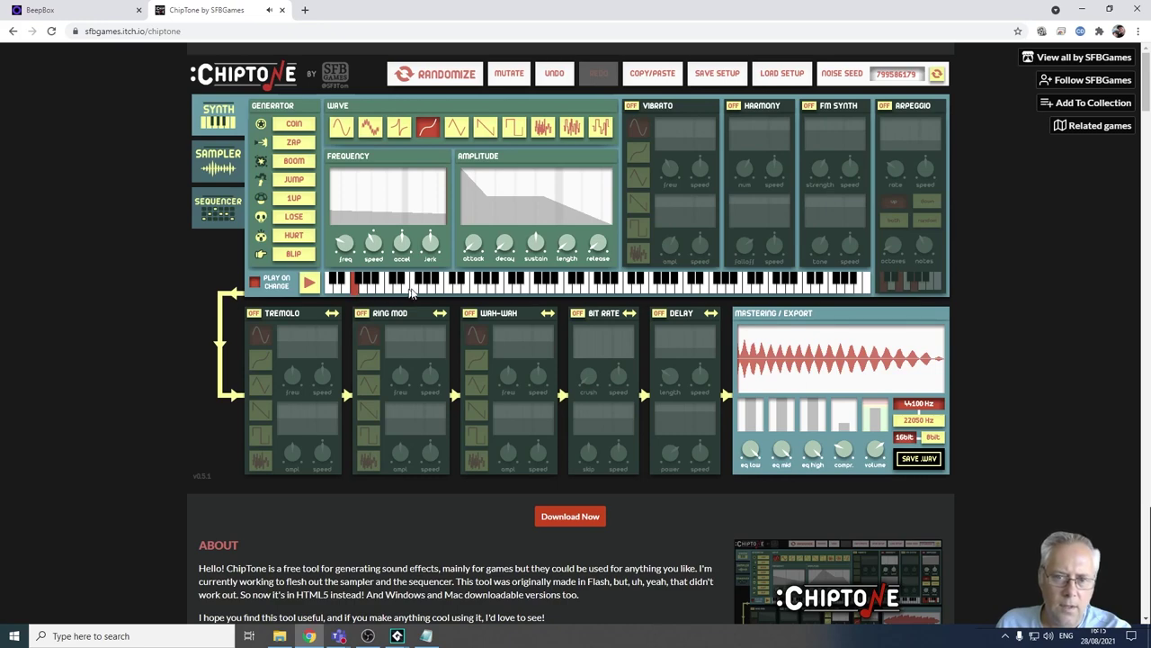
click(453, 286)
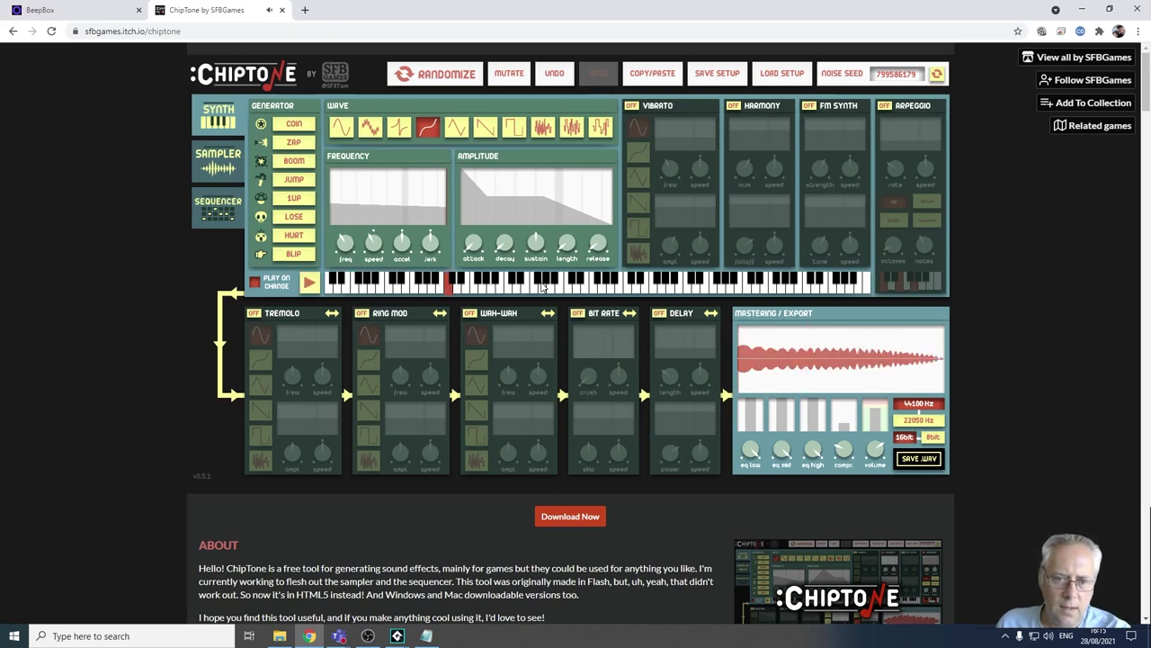
click(639, 280)
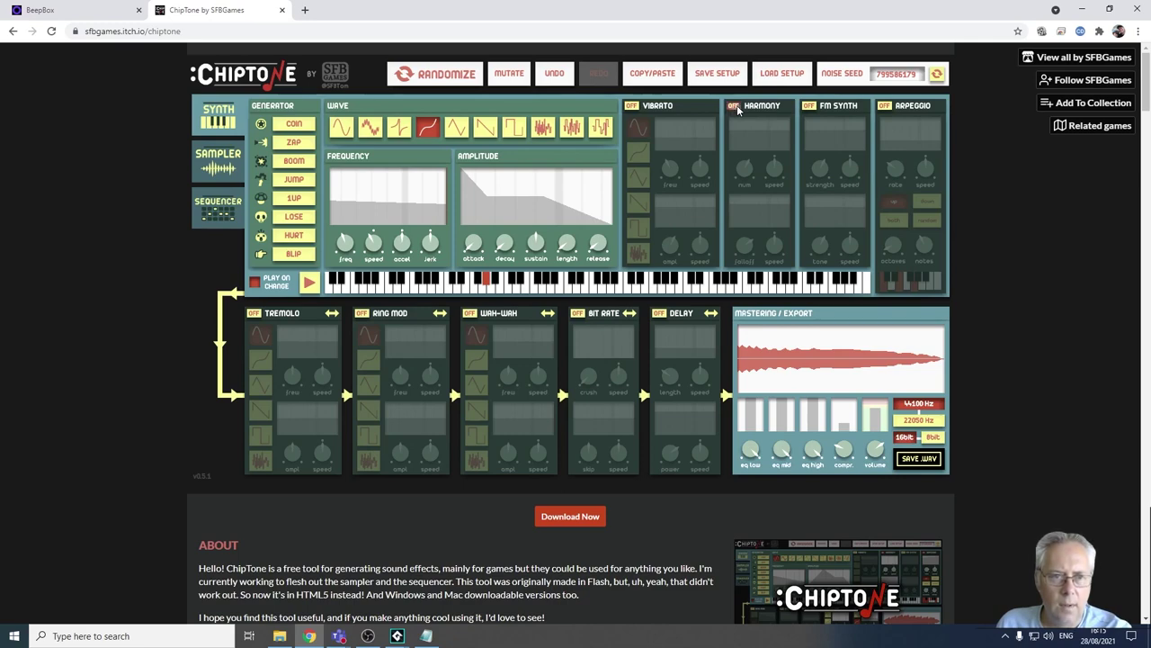
- Pitch the zap sound near the middle of the keyboard, comparing it with and without harmony and leaving harmony off
click(735, 107)
click(568, 286)
click(544, 288)
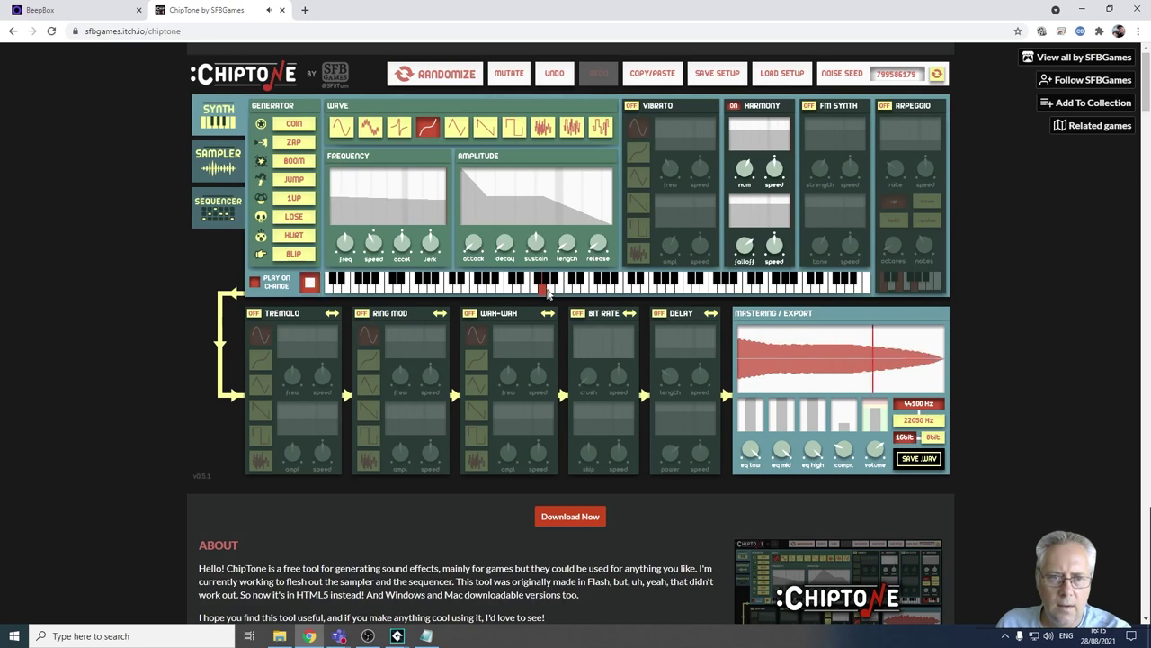
click(735, 107)
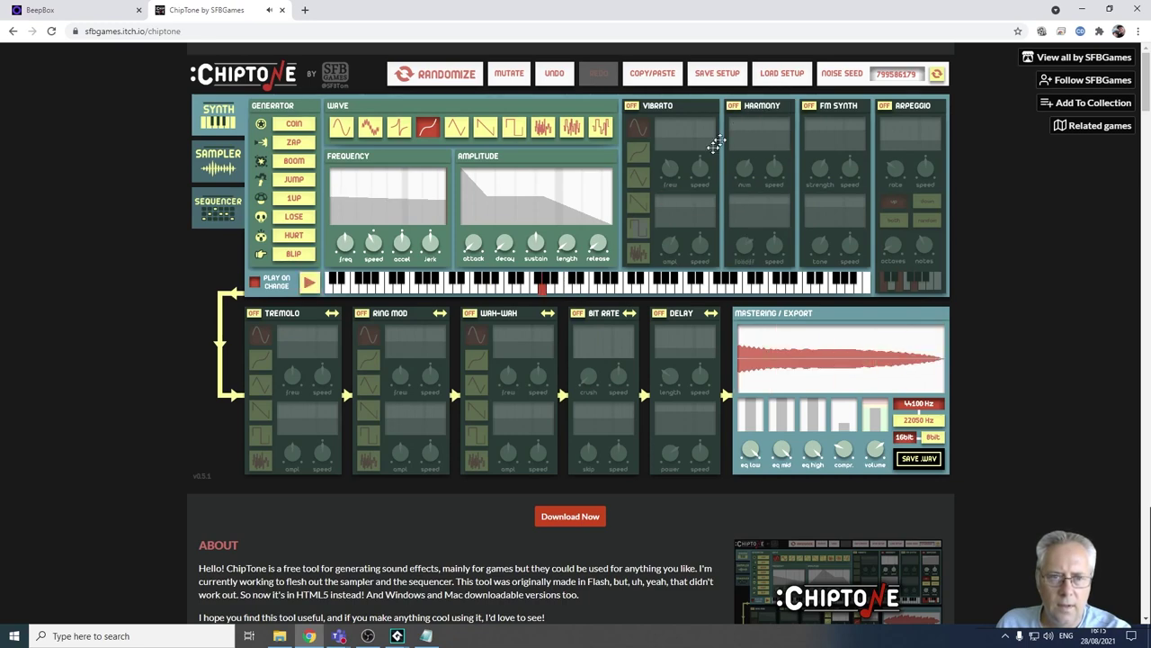
click(735, 107)
click(735, 107)
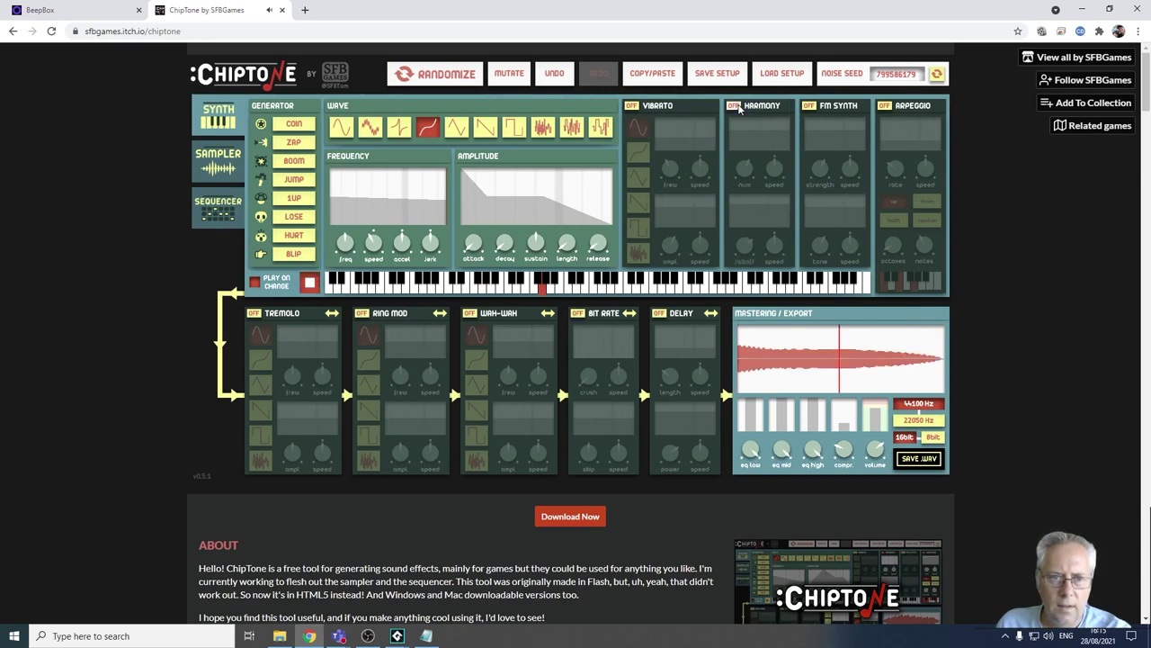
- Compare the zap sound with and without vibrato, leave vibrato on, and lengthen the sound
click(633, 106)
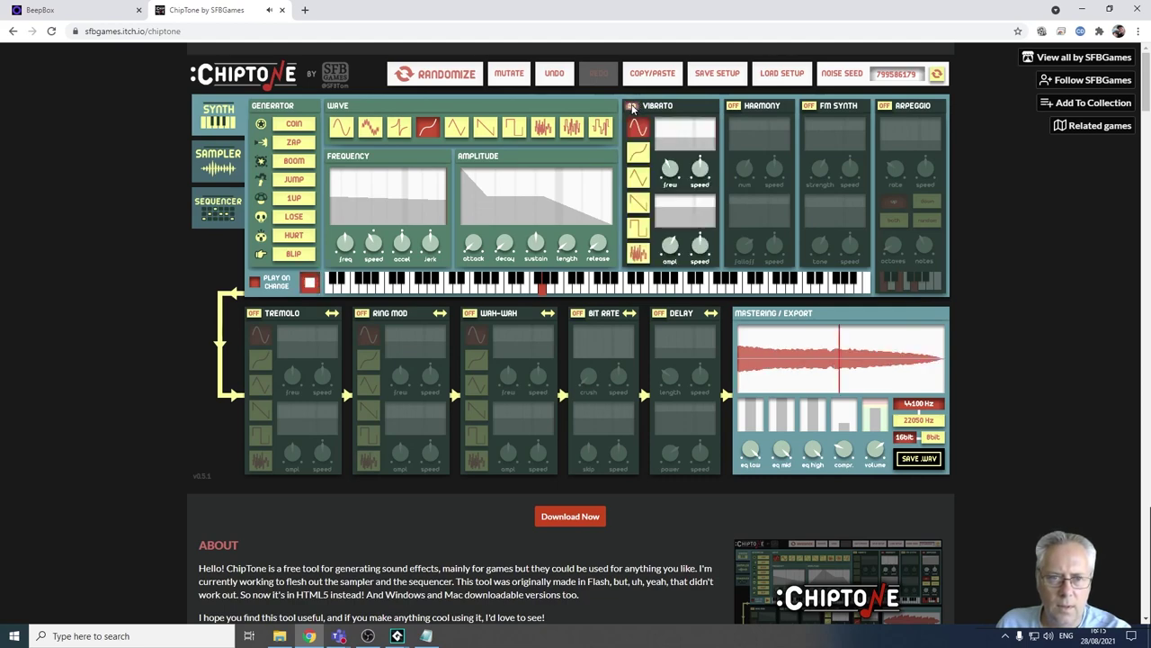
click(633, 106)
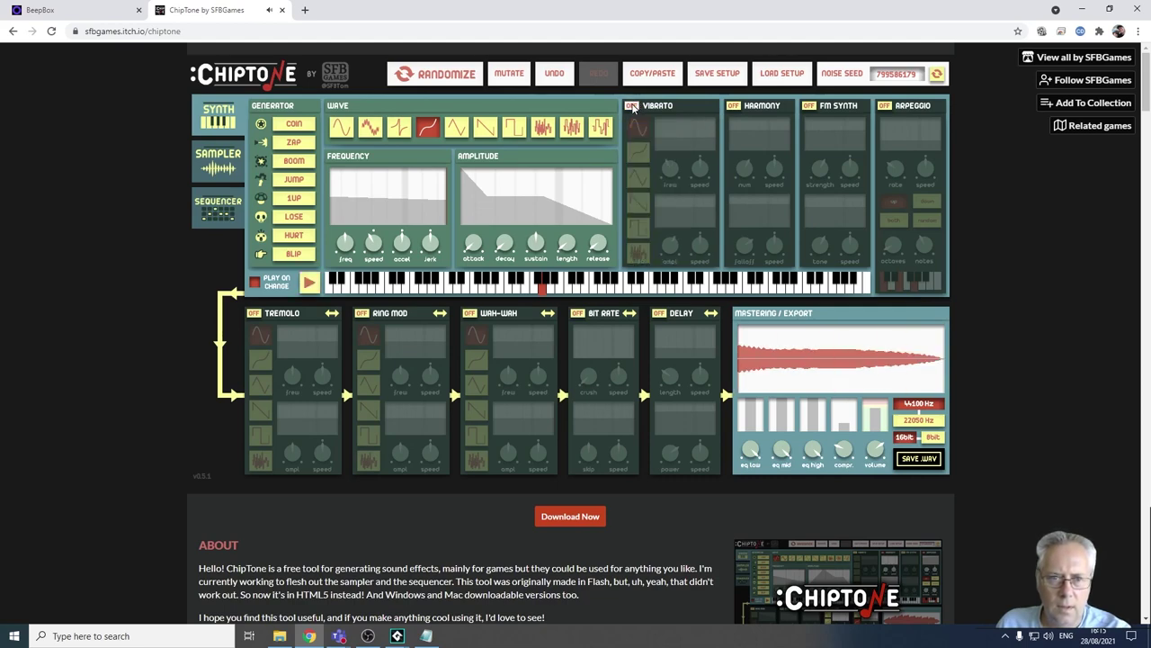
click(632, 106)
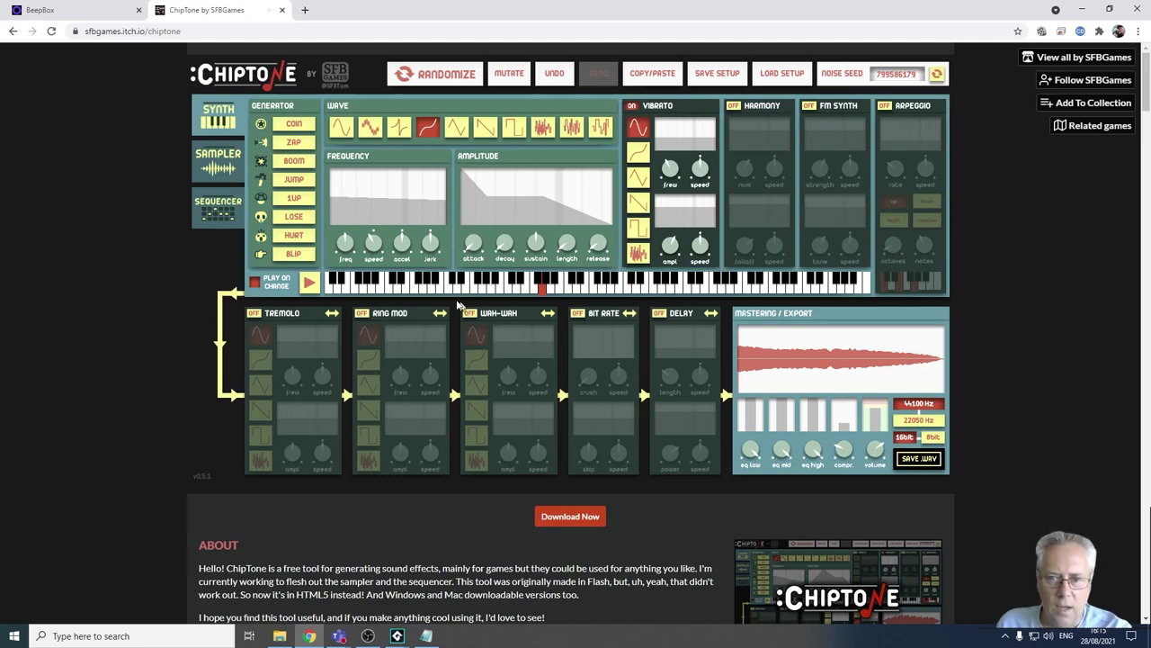
mouse_move(567, 245)
mouse_down()
mouse_move(605, 255)
mouse_move(568, 240)
mouse_move(551, 259)
mouse_move(562, 248)
mouse_up()
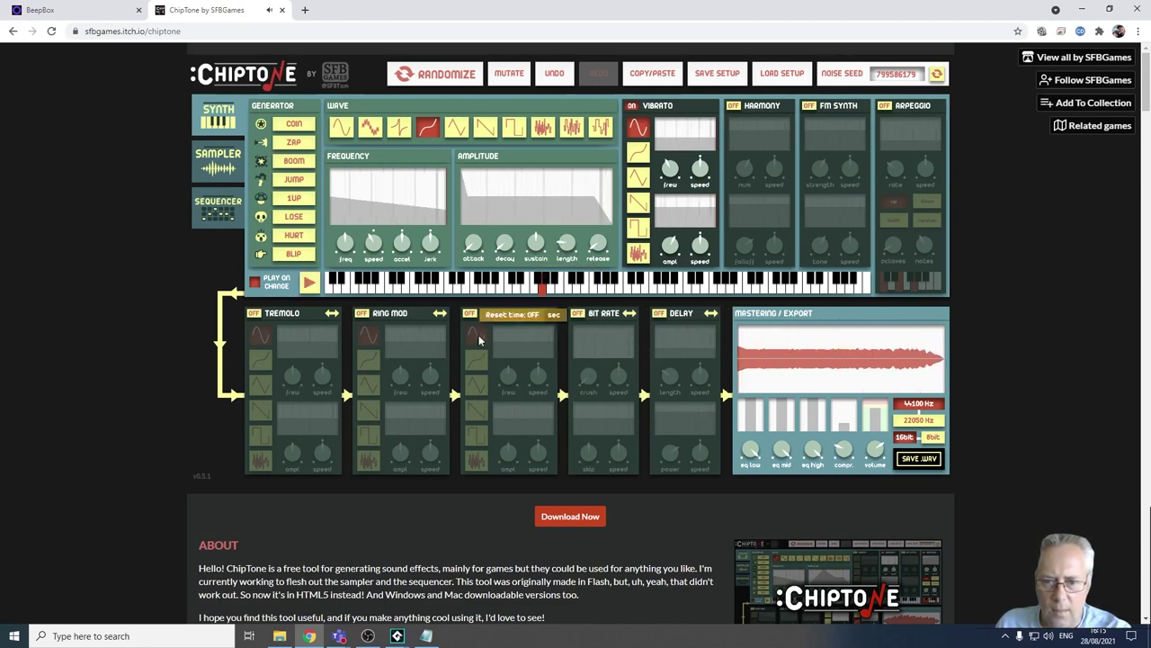
- Turn on wah-wah and tremolo, and try the square and sine waves before choosing the second waveform
click(470, 313)
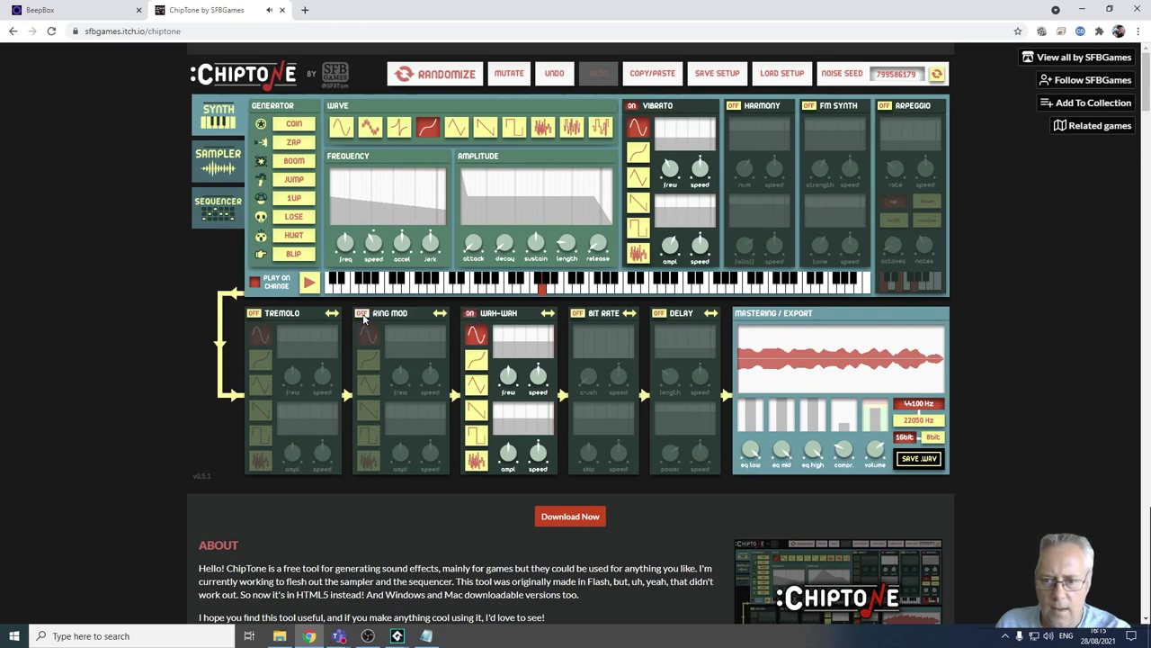
click(254, 314)
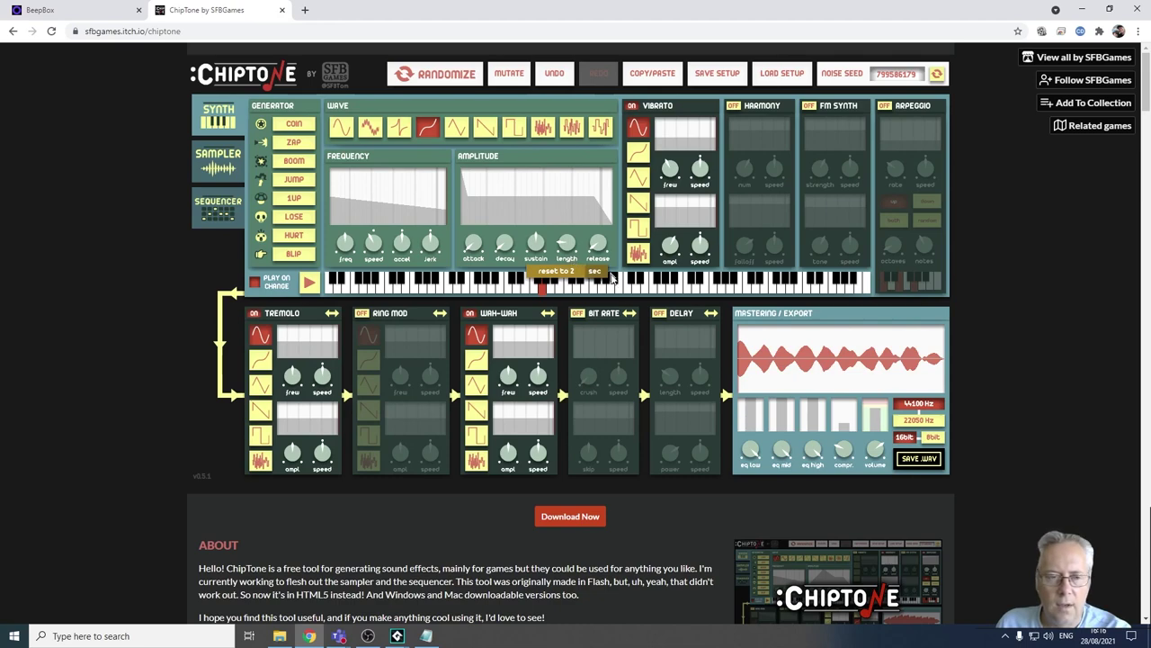
click(513, 128)
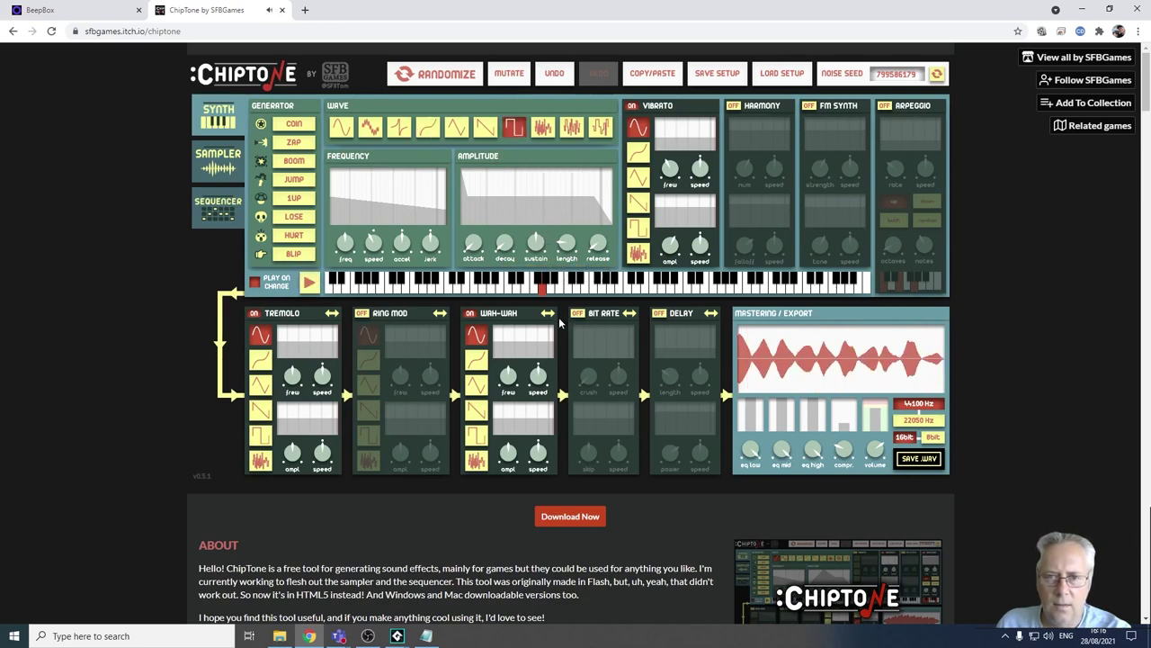
click(340, 131)
click(368, 132)
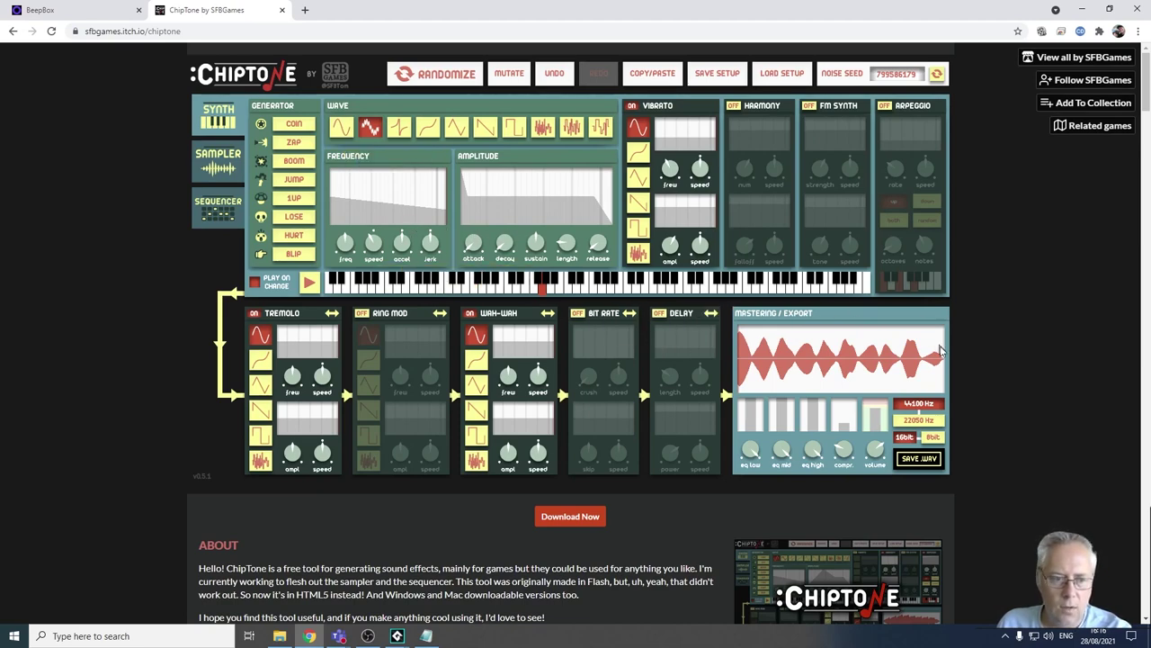
- Save the sound effect as a .wav file and open the downloaded sound (1).wav to play it
click(921, 459)
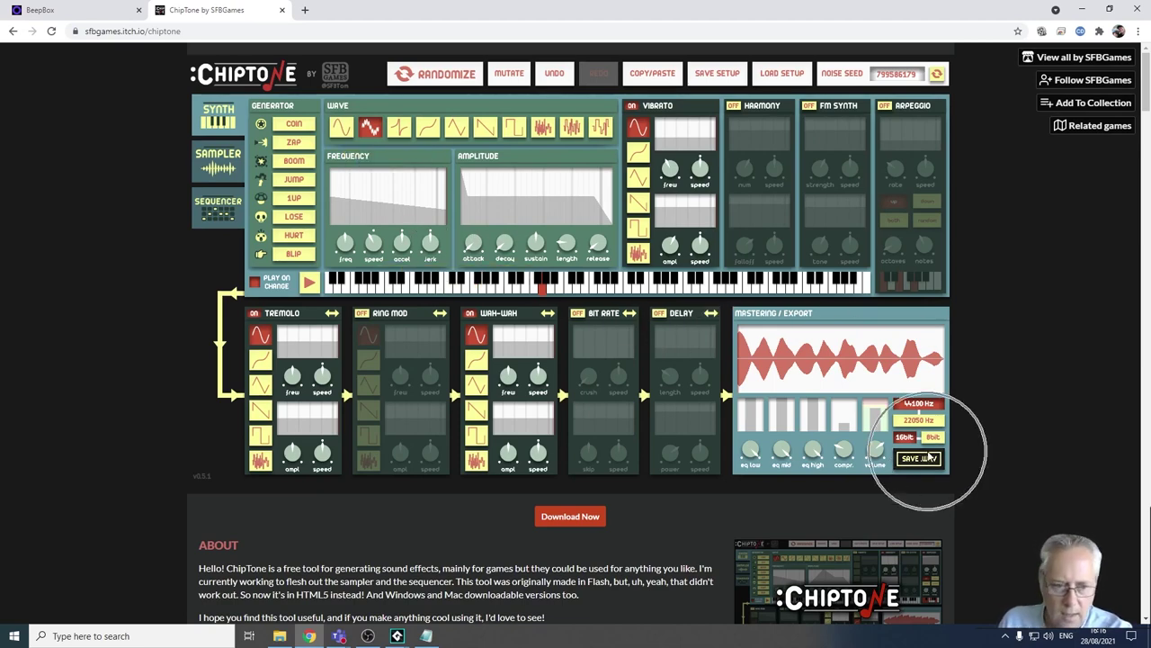
click(919, 458)
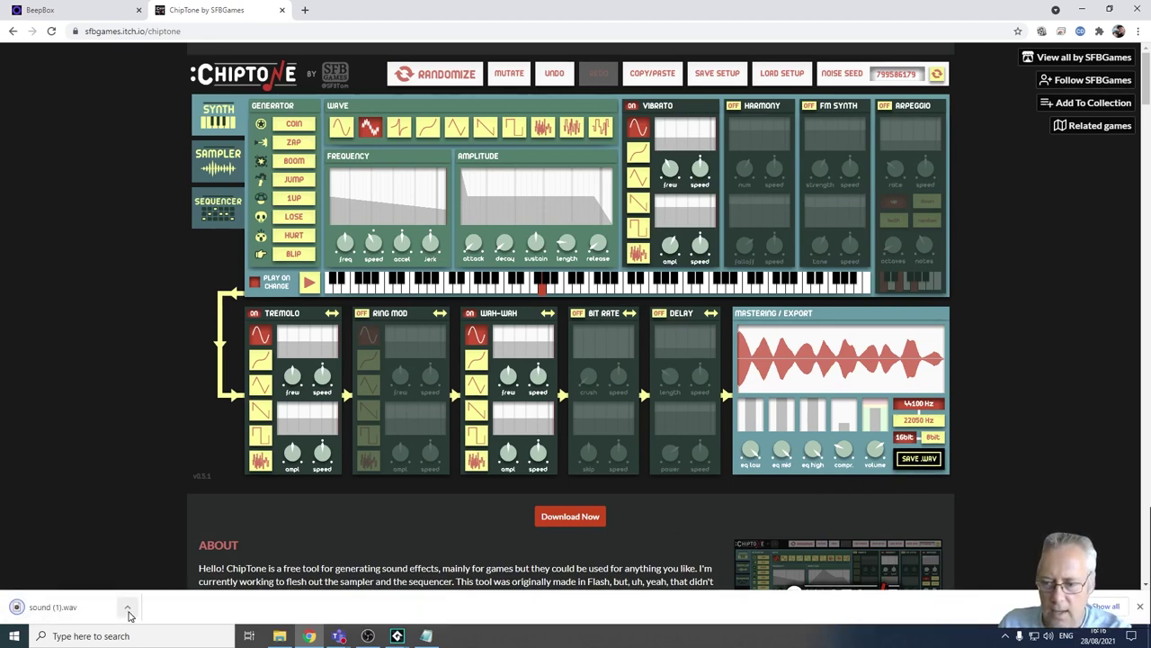
click(129, 609)
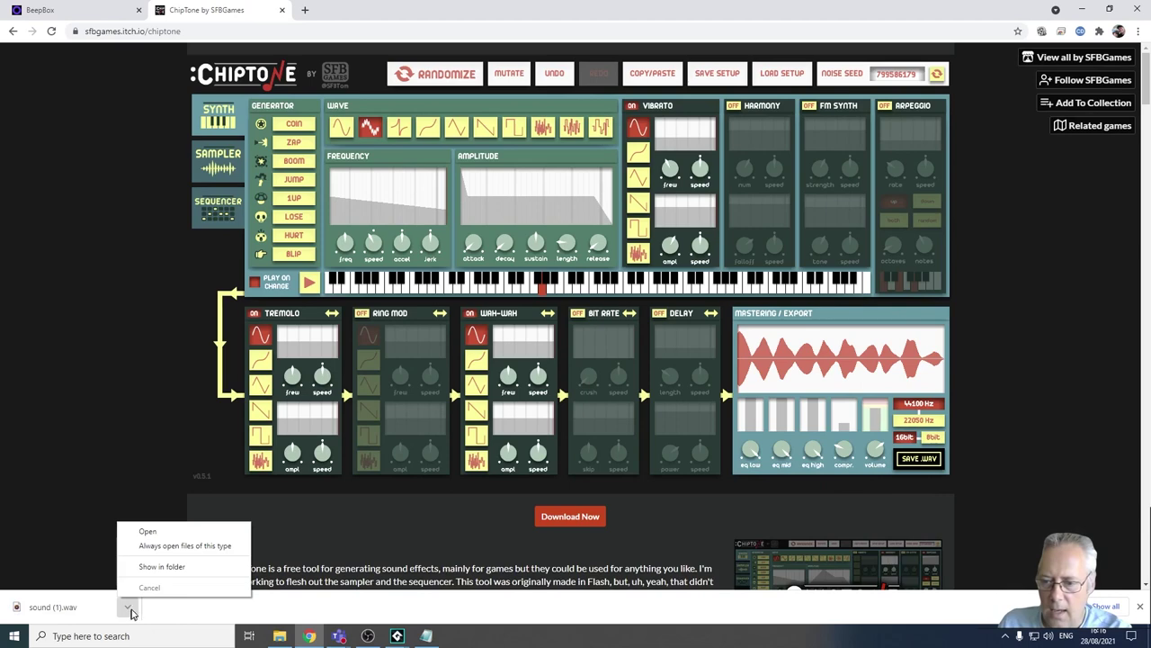
click(147, 532)
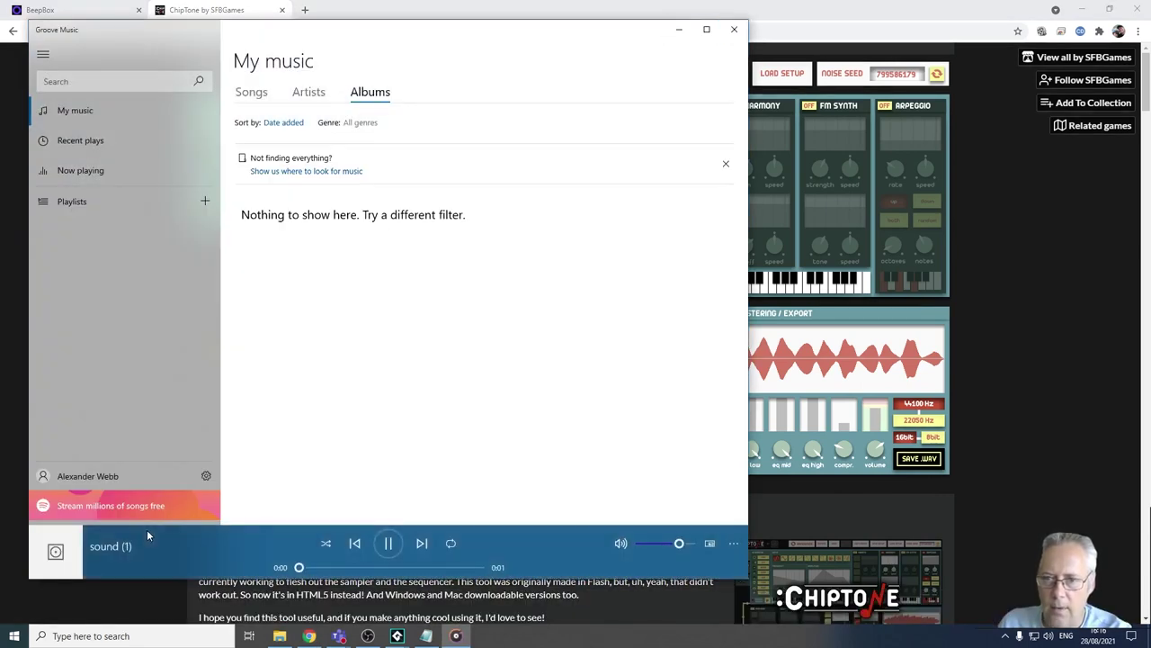
- Pause playback of sound (1) and close the music player
click(388, 545)
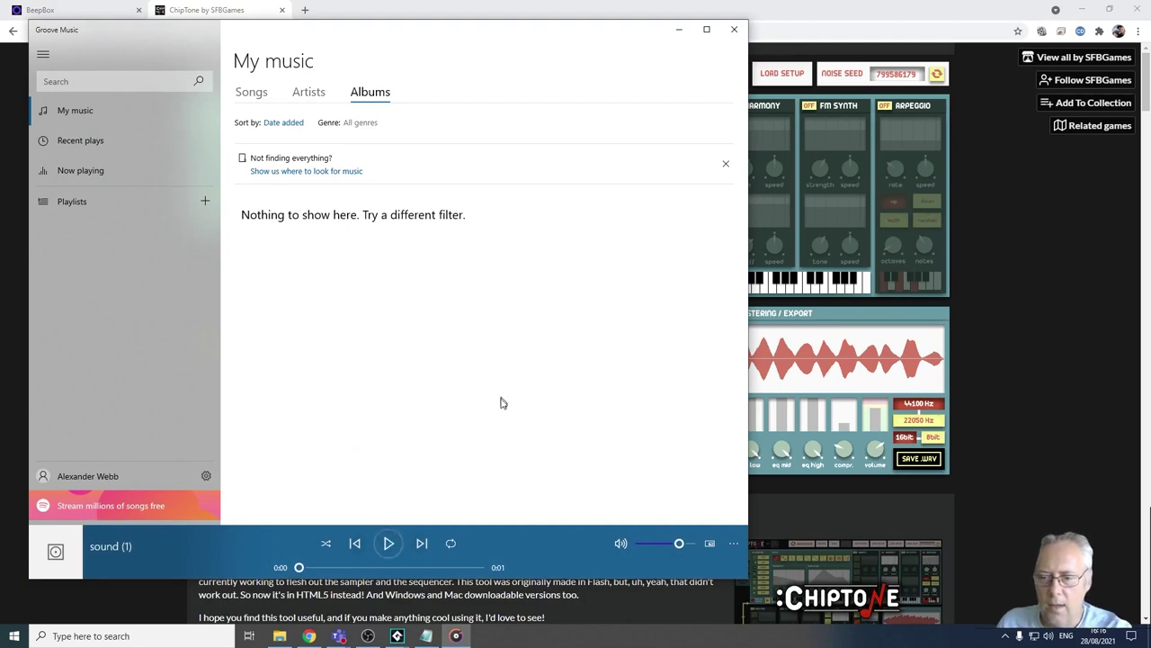
click(734, 30)
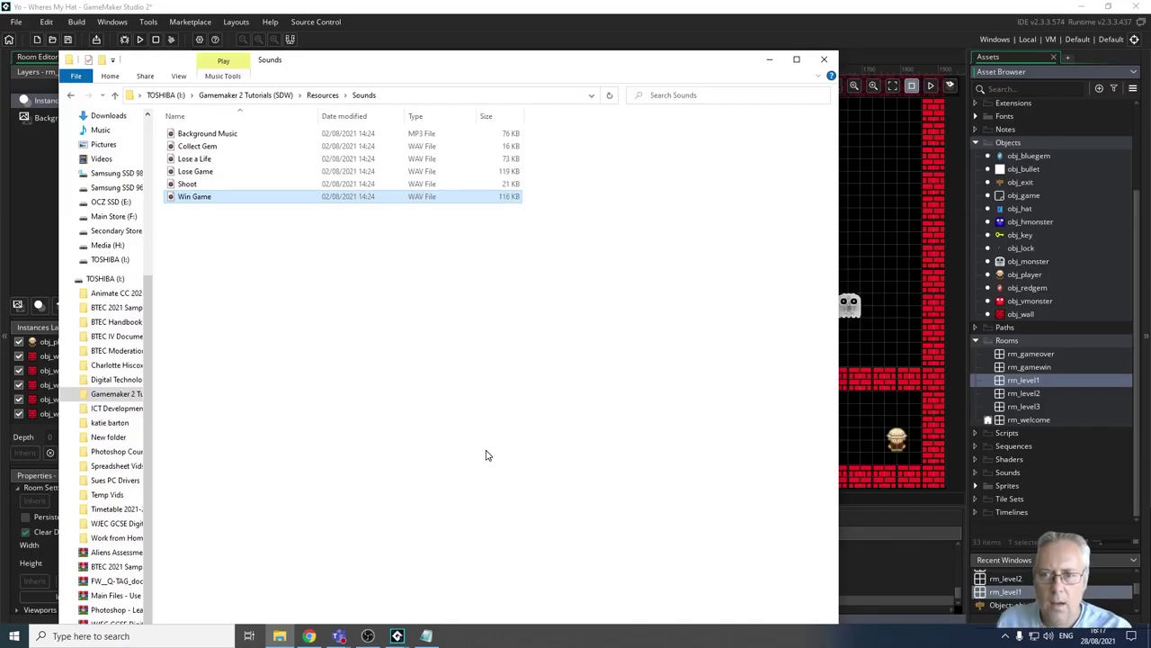
- Import all six audio files from the Resources\Sounds folder into the Sounds group of the GameMaker Studio 2 project
click(418, 433)
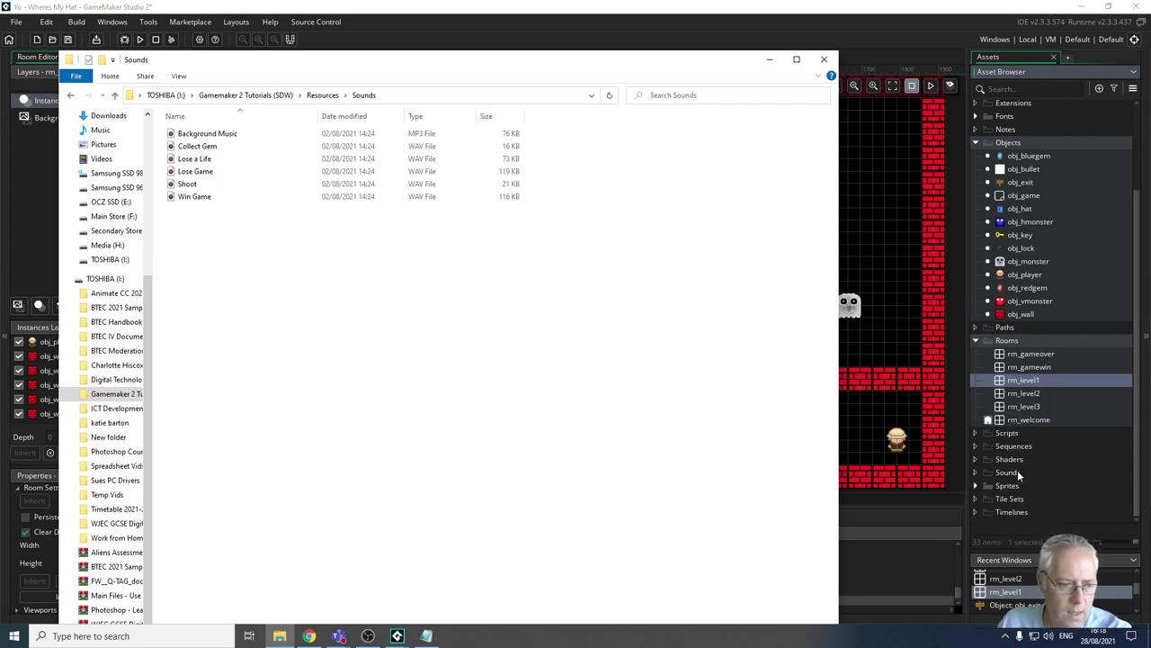
drag(228, 293, 169, 122)
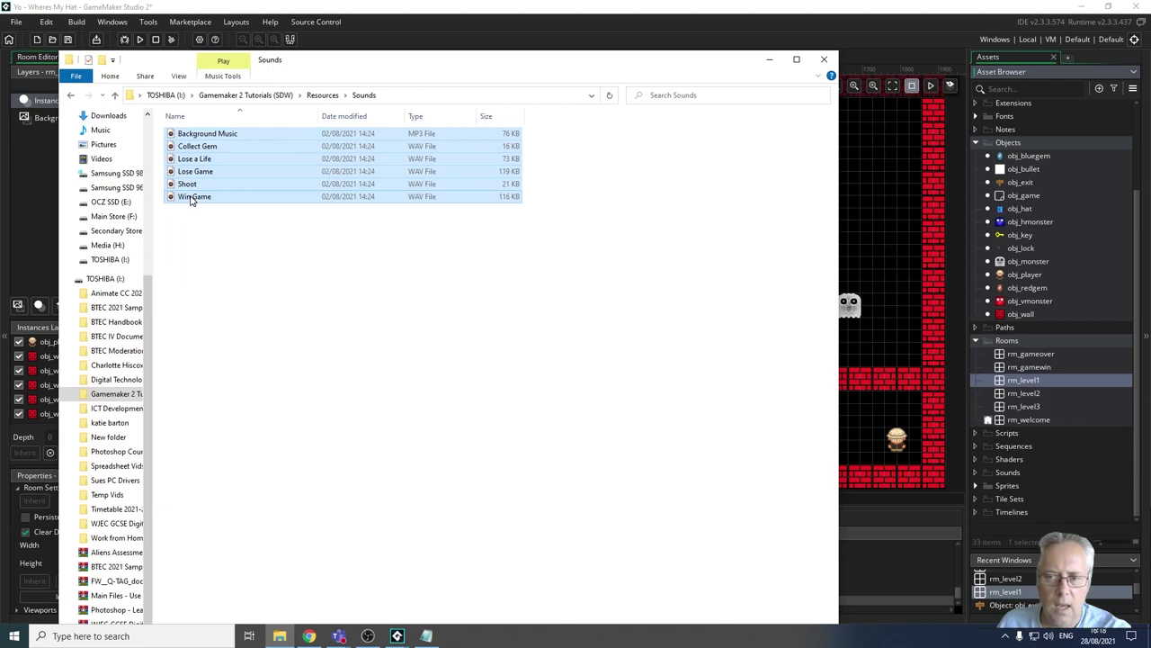
drag(186, 177, 1007, 477)
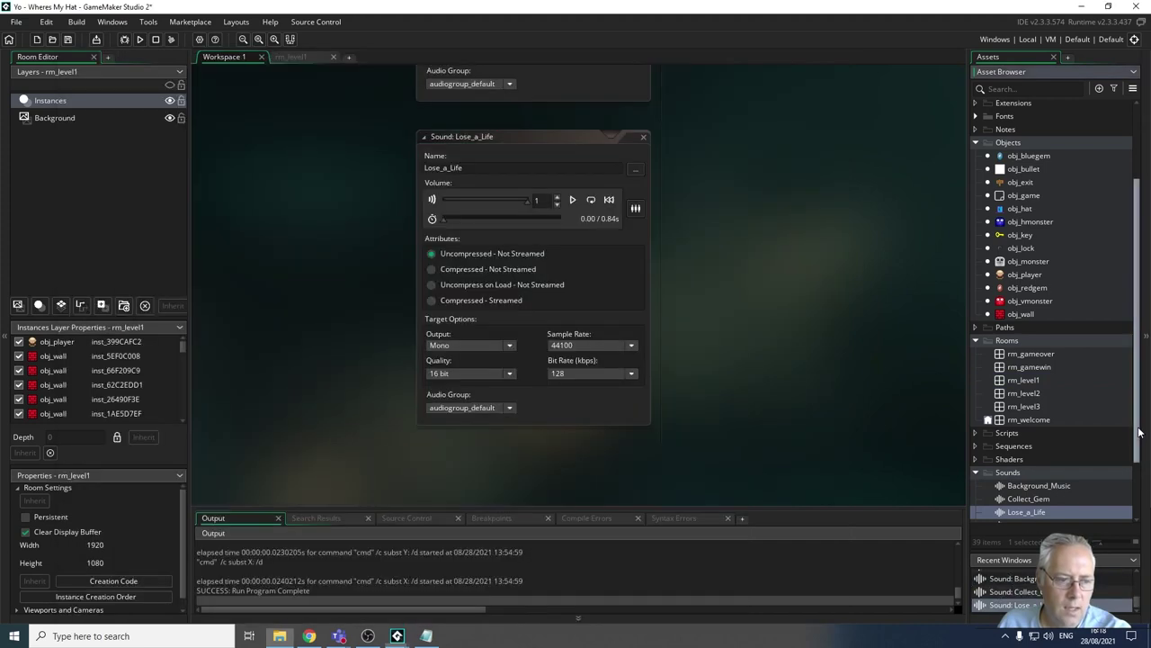
- Rename the Background_Music sound asset to mus_music
drag(1138, 432, 1138, 493)
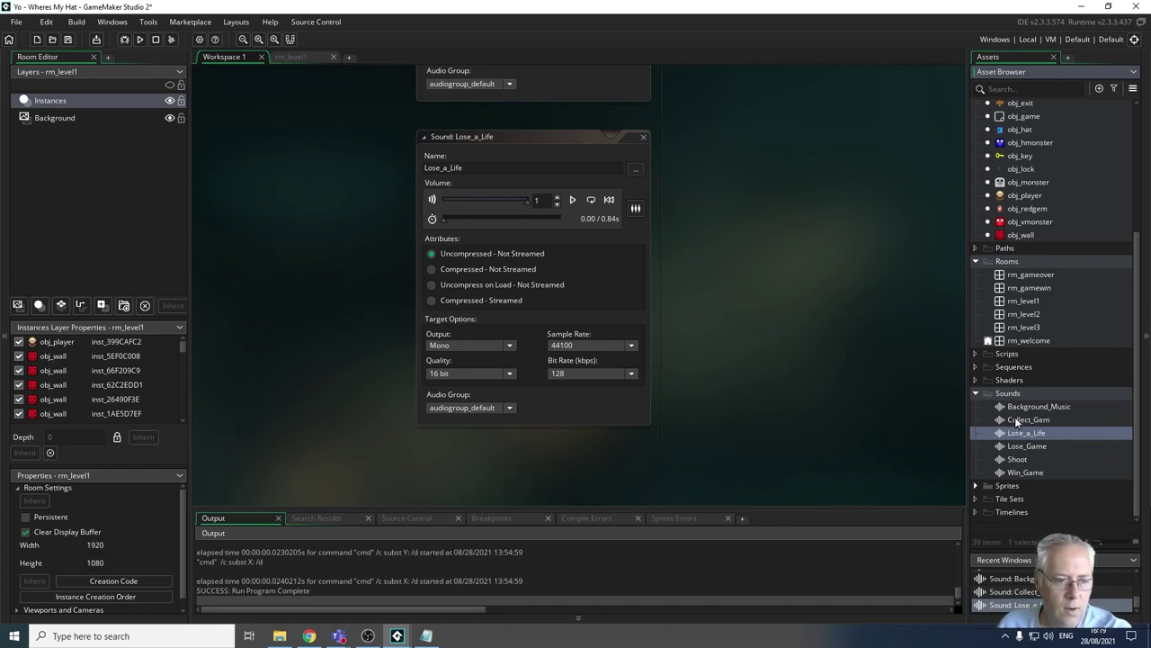
click(1026, 407)
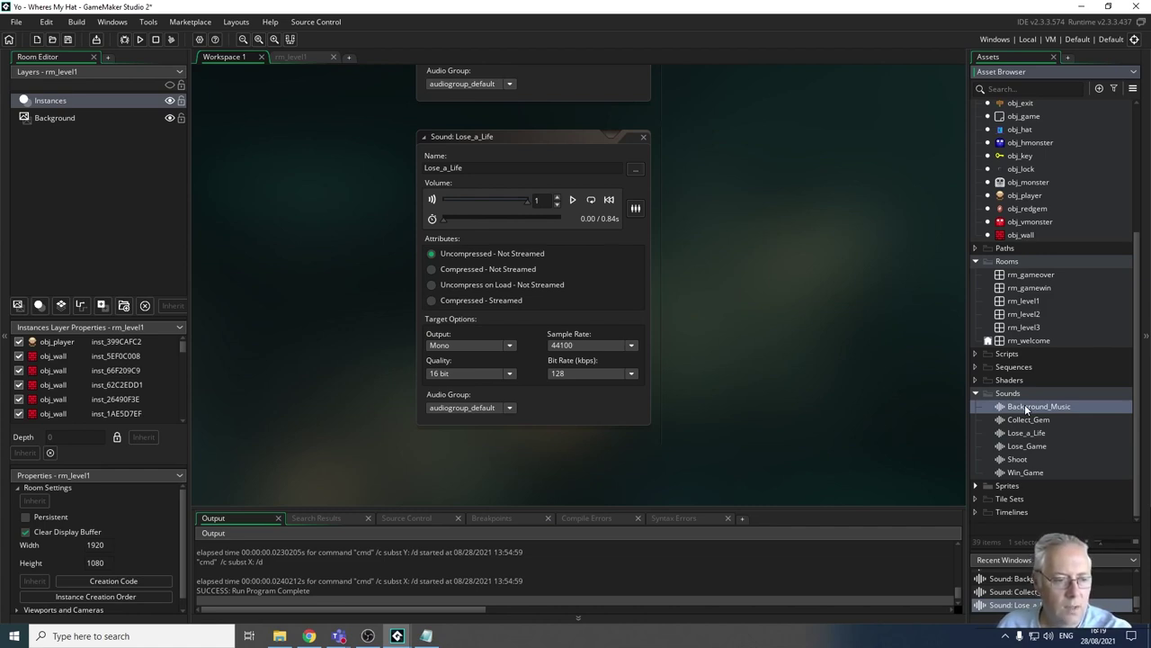
right_click(1025, 410)
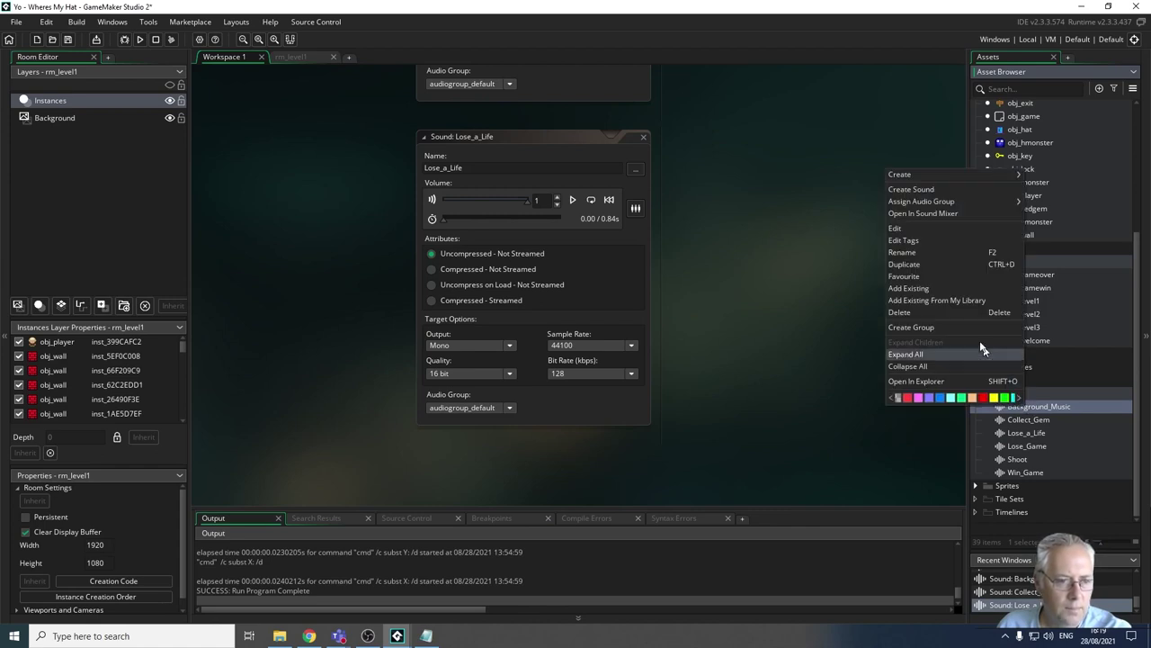
click(918, 252)
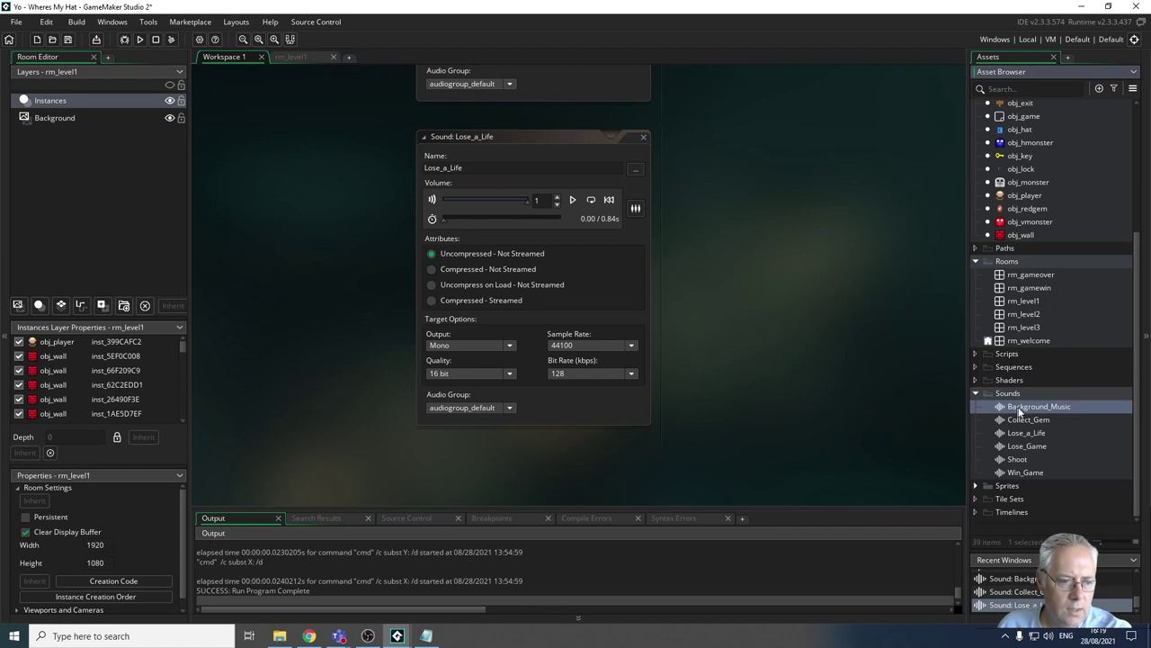
right_click(1032, 412)
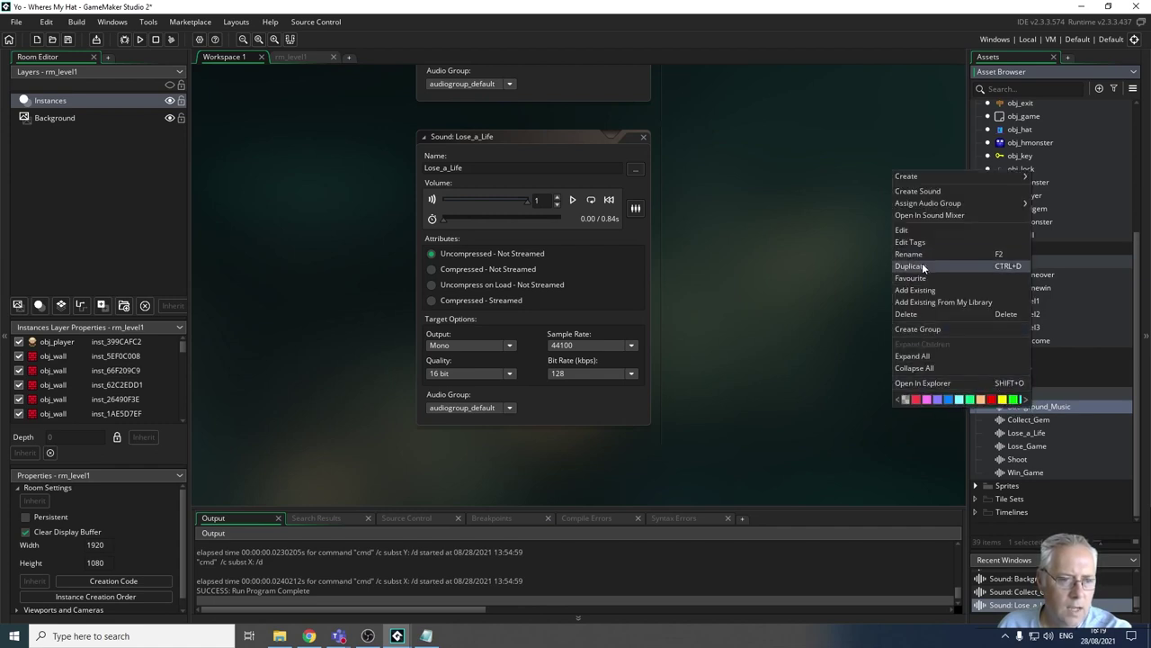
click(920, 255)
click(1017, 409)
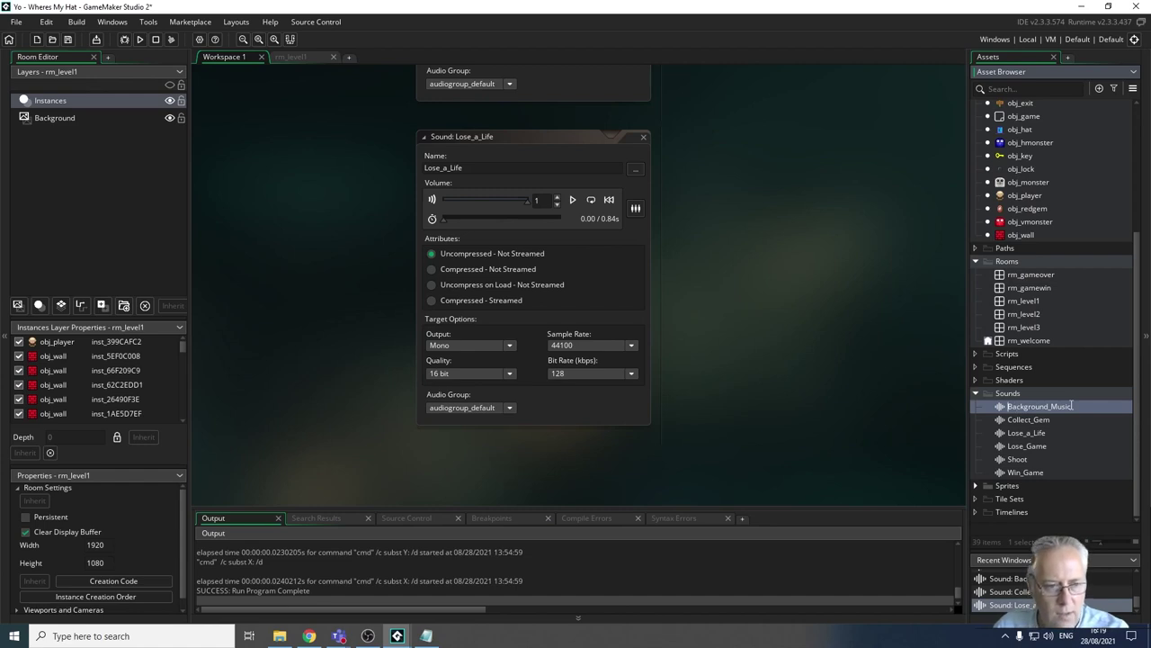
text(mus_)
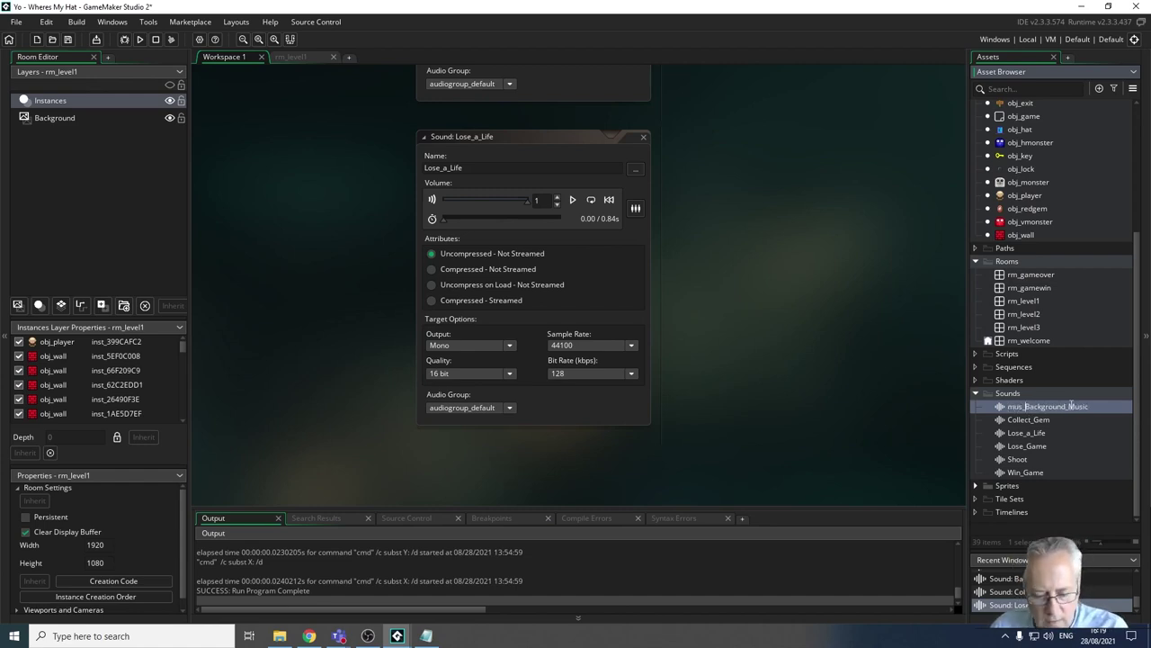
key(Delete)
key(Delete)
key(Delete)
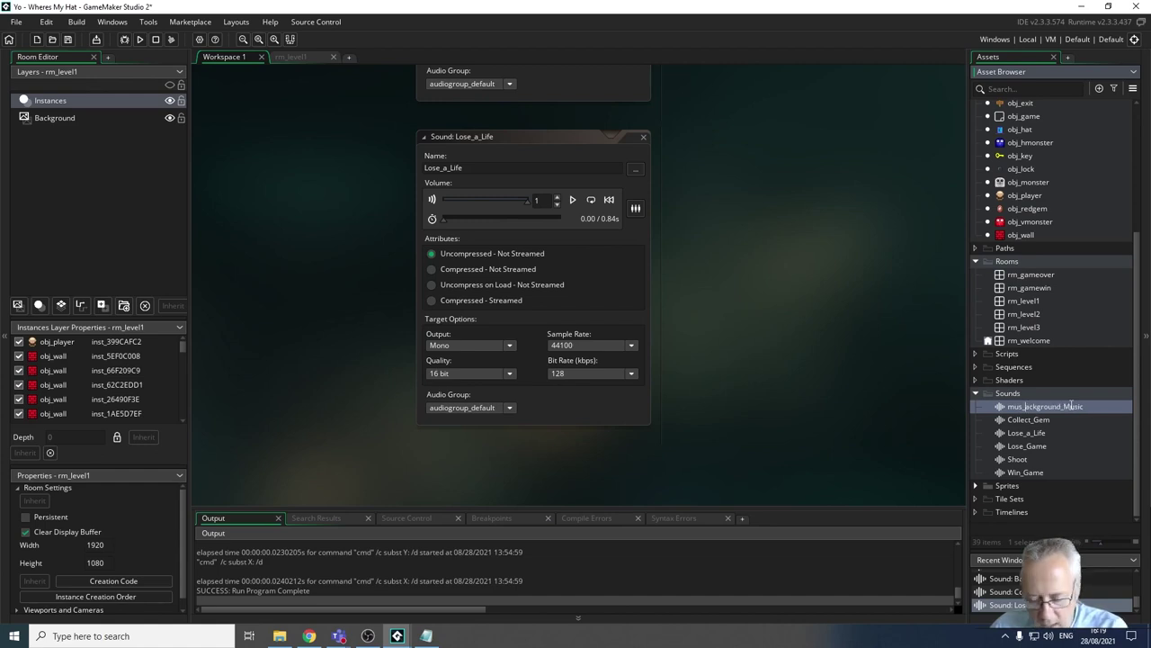
key(Delete)
key(Delete)
key(Delete)
key(Delete)
key(Delete)
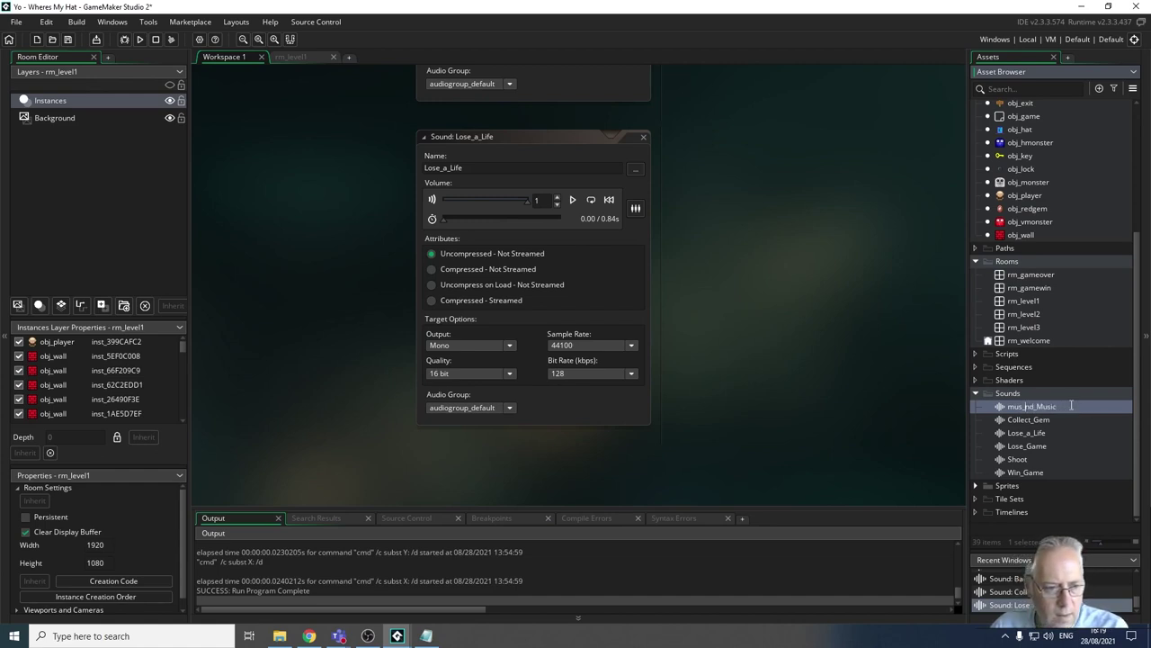
key(Delete)
key(BackSpace)
text(_)
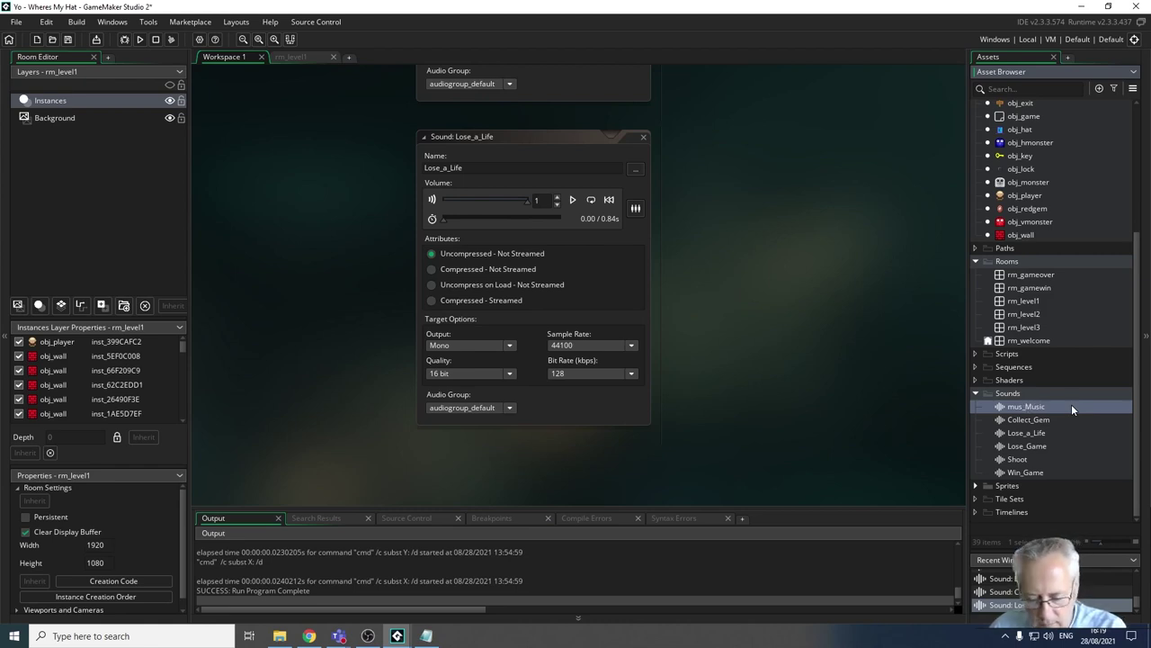
text(m)
key(Return)
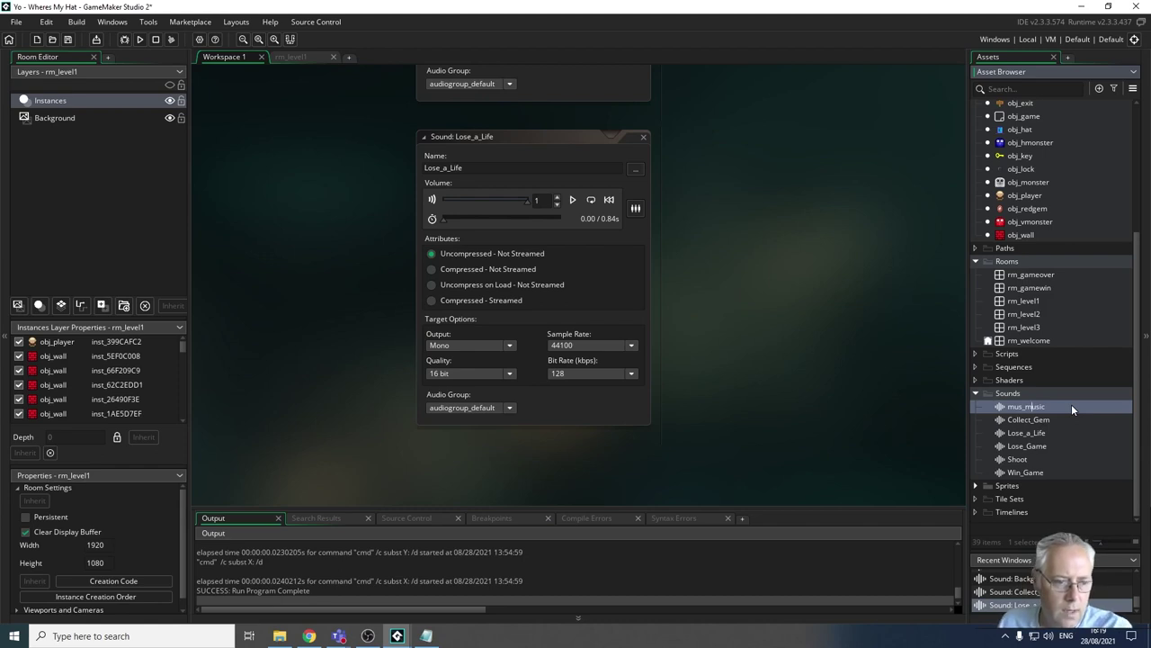
click(1065, 417)
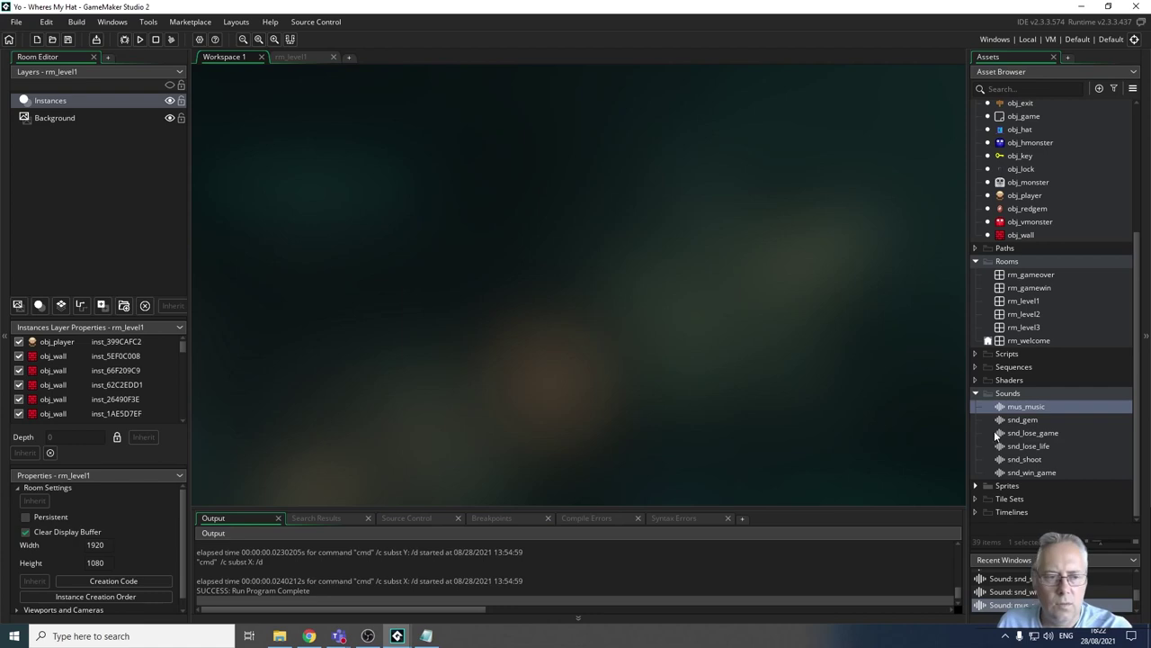
- Open the mus_music sound and play it
double_click(1019, 410)
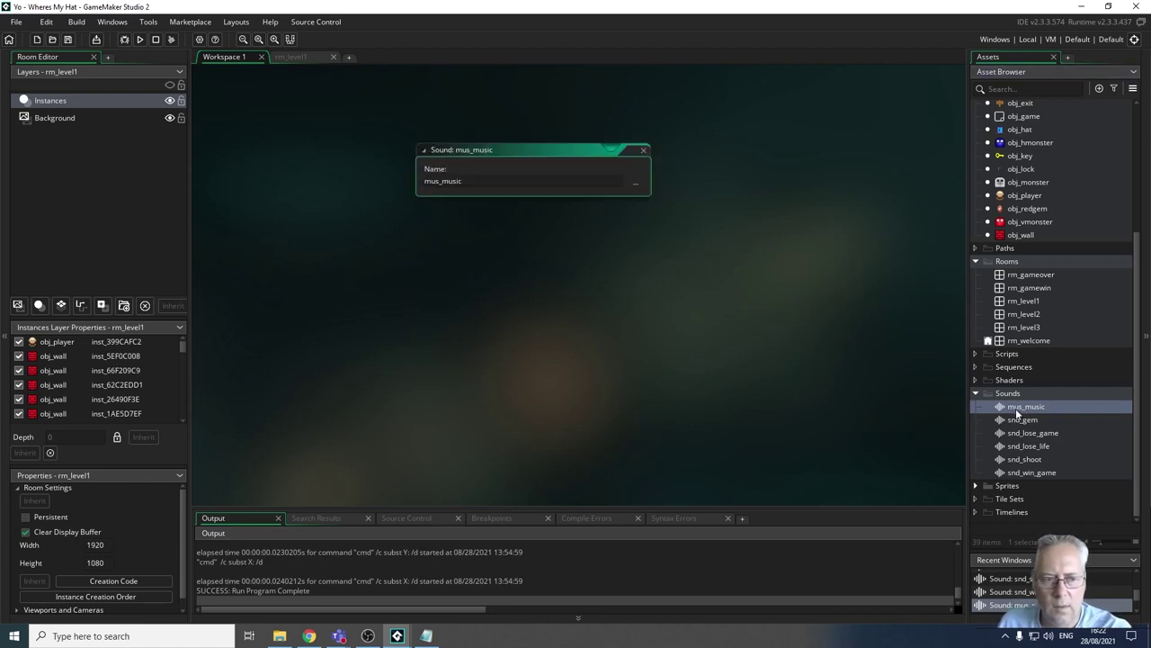
click(572, 212)
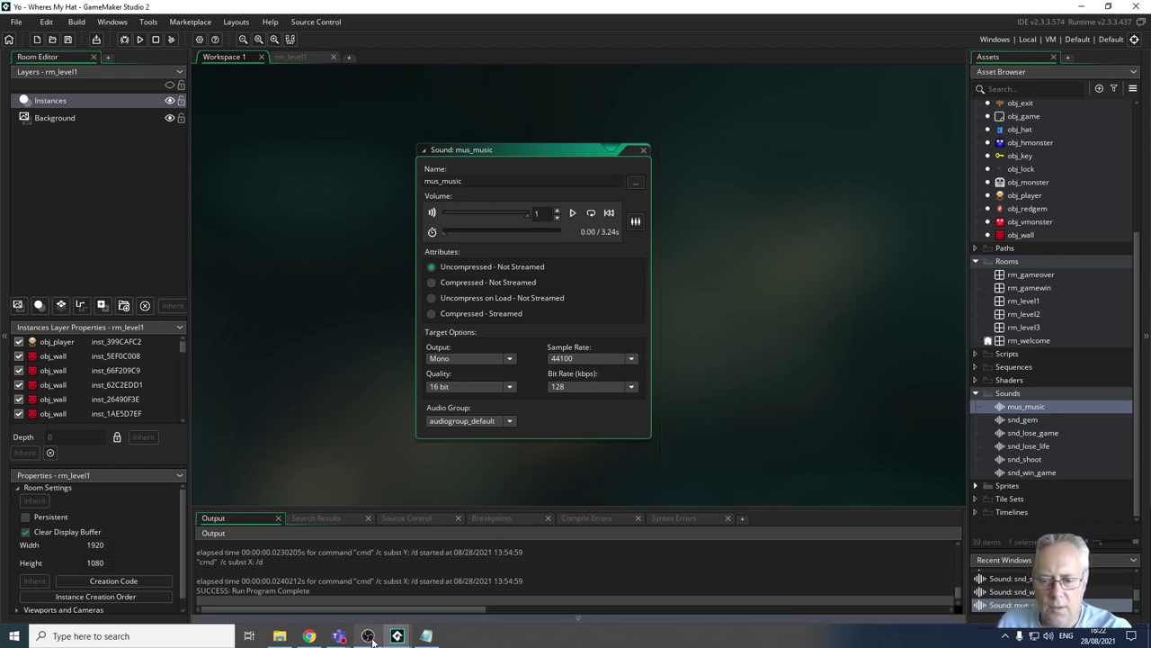
- Switch to Chrome to view the BeepBox song, and minimise the browser to return to GameMaker Studio 2
click(310, 636)
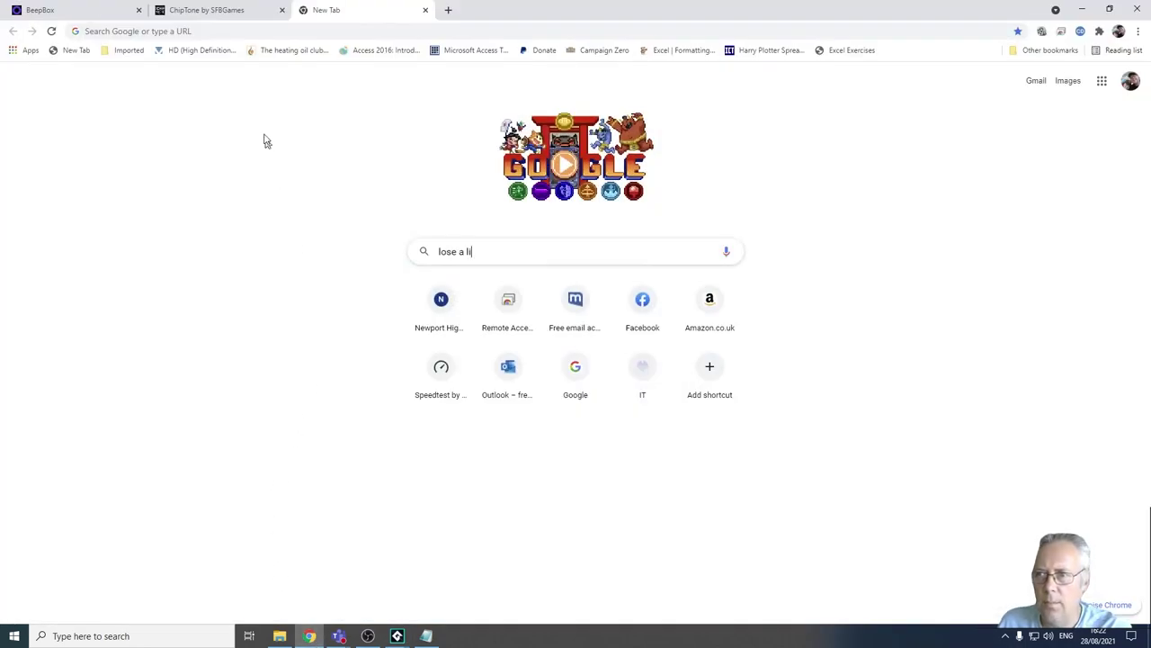
click(86, 14)
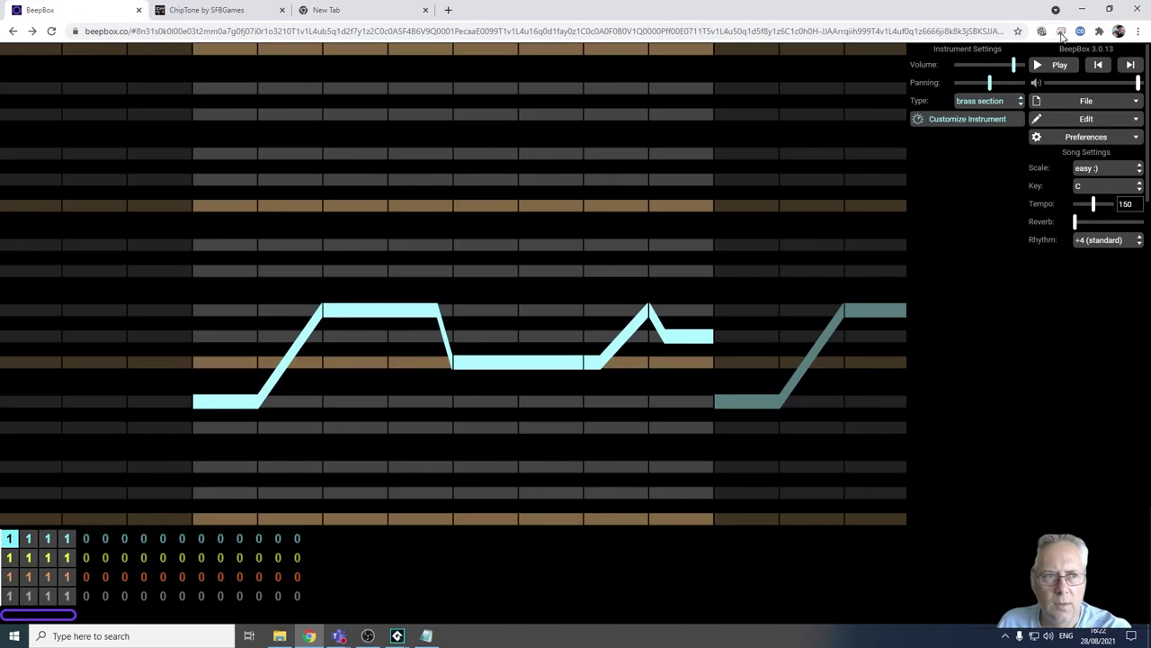
click(1083, 10)
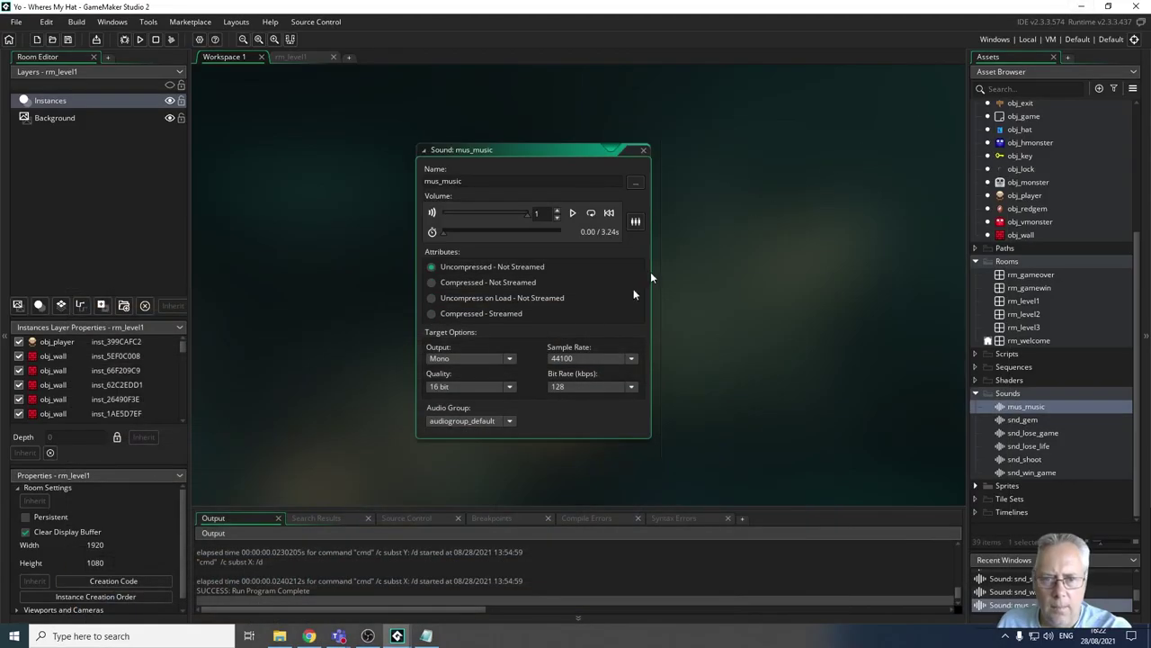
- Open and play the snd_lose_game and snd_lose_life sounds to compare them
double_click(1001, 434)
click(572, 200)
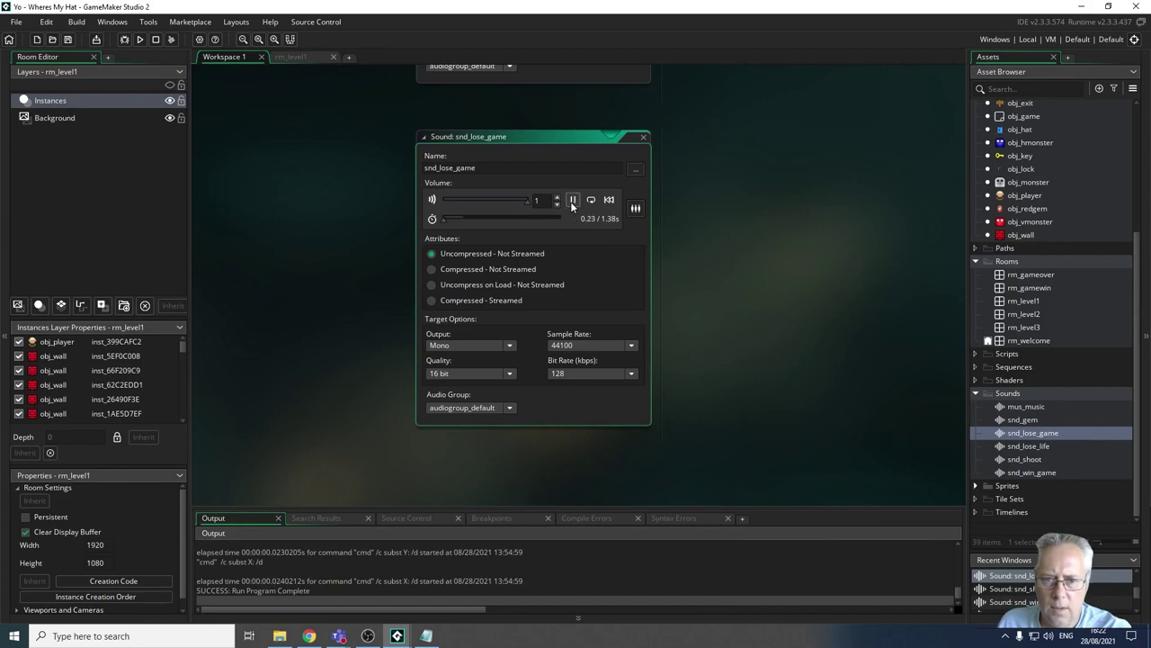
double_click(1017, 444)
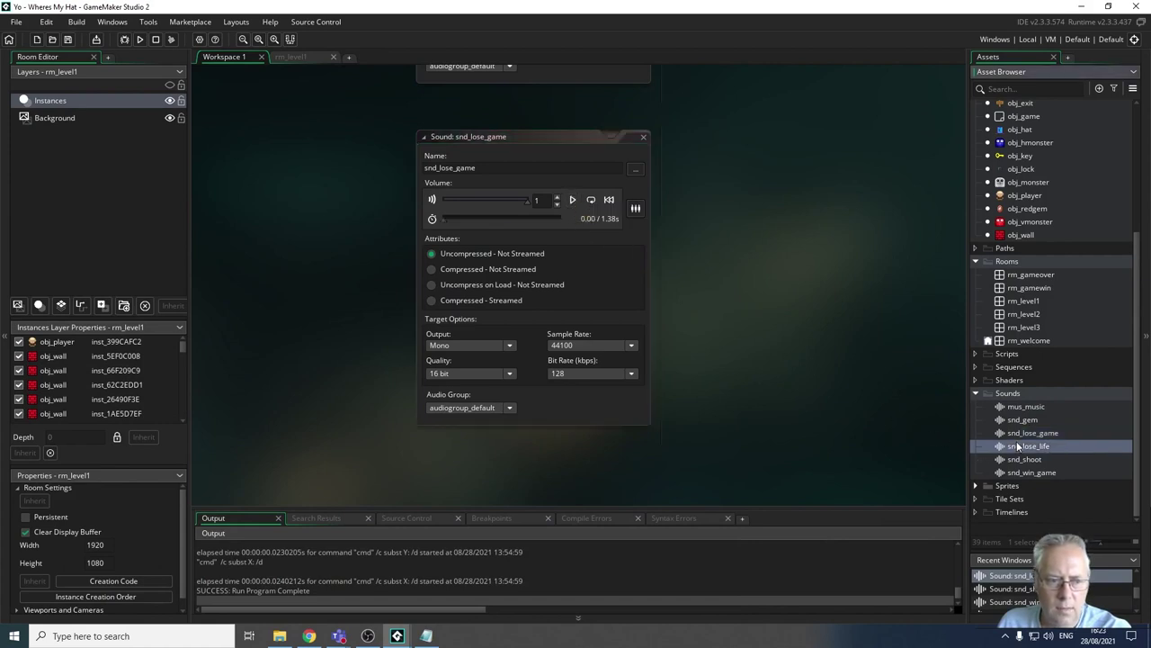
click(572, 200)
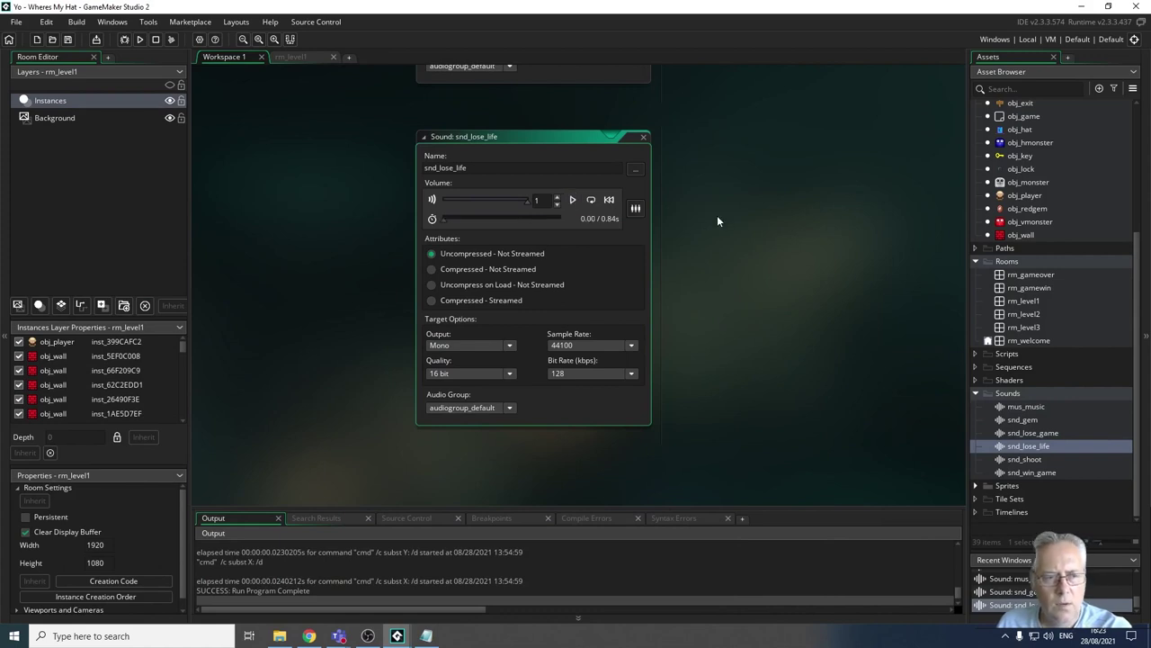
- Close the sound editors for mus_music, snd_lose_game and snd_lose_life in the workspace
scroll(816, 308, up, 10)
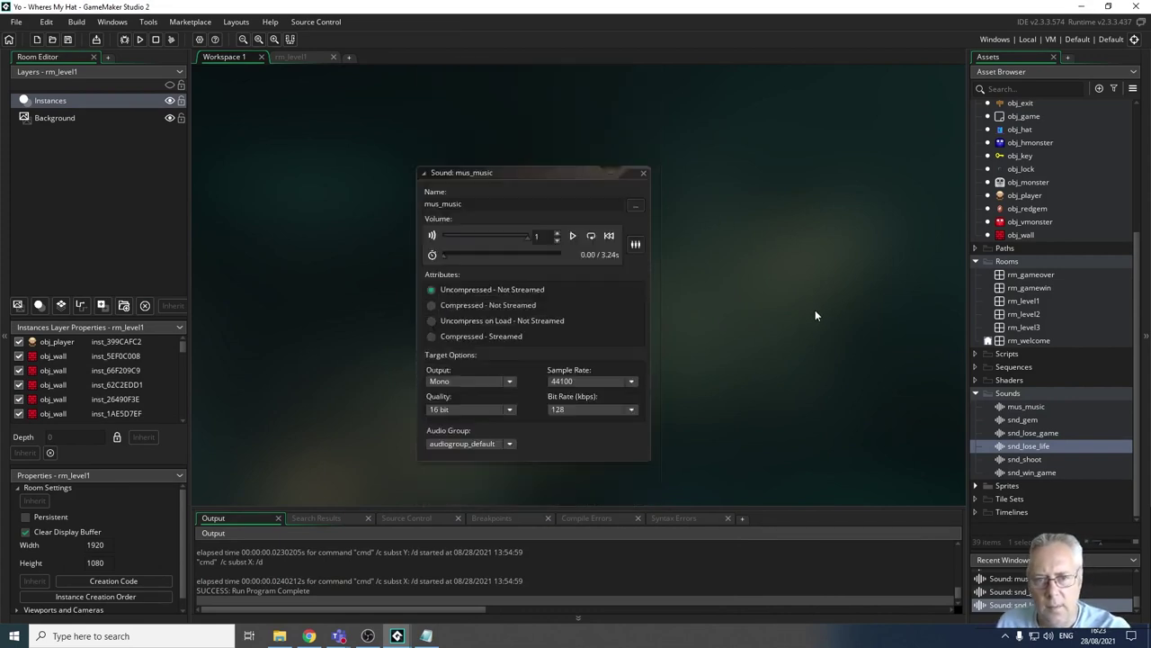
click(646, 241)
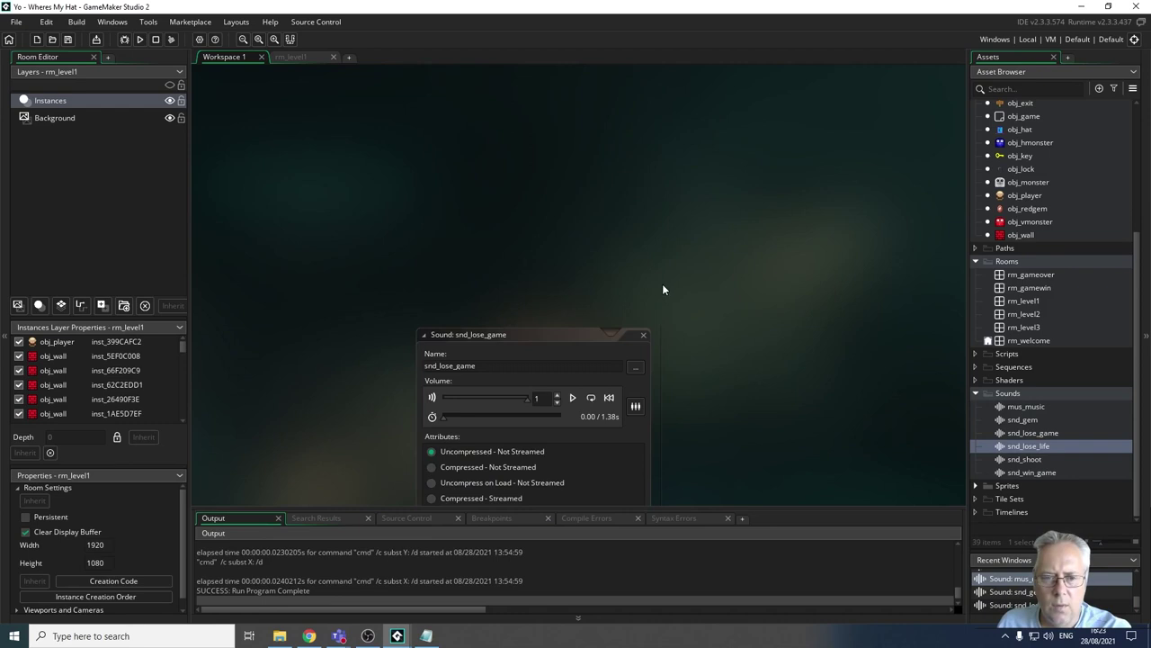
click(642, 260)
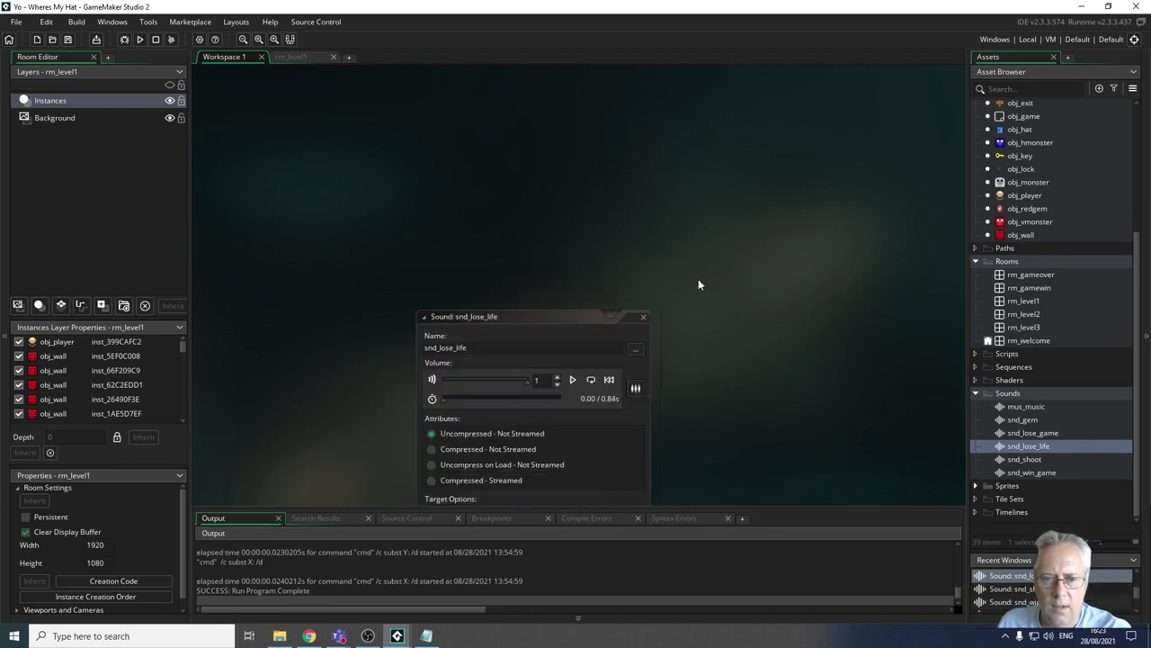
click(644, 317)
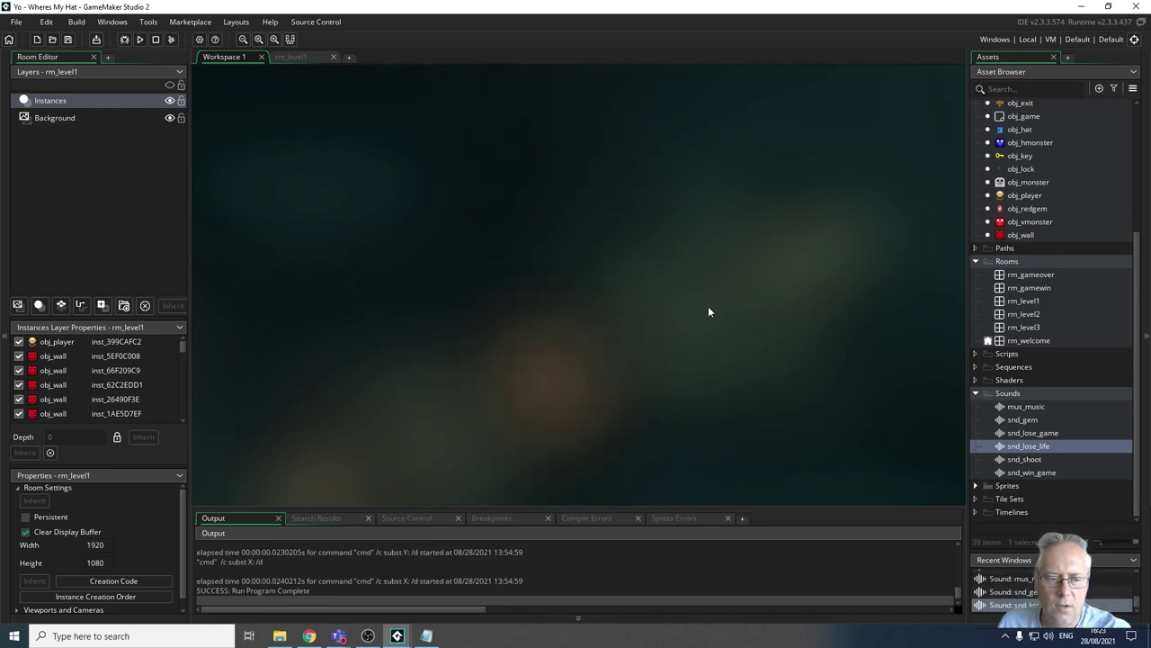